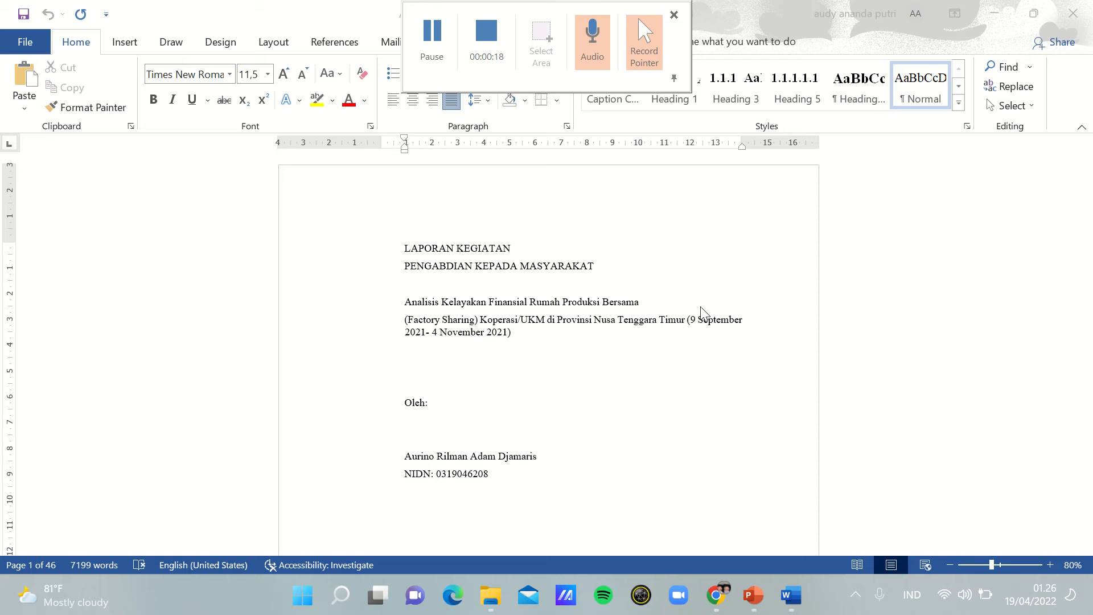
Step: Insert a Next Page section break before the HALAMAN PENGESAHAN heading that follows the cover page text
{"action": "left_click", "coordinate": [1083, 306]}
{"action": "left_click", "coordinate": [1088, 180]}
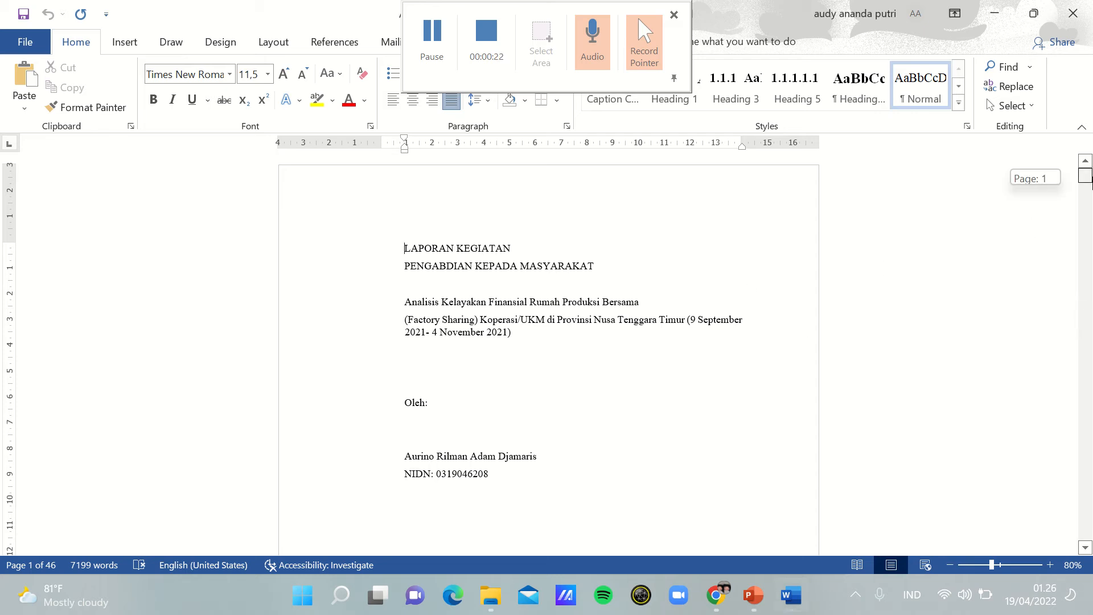
{"action": "mouse_move", "coordinate": [1092, 181]}
{"action": "left_mouse_down"}
{"action": "mouse_move", "coordinate": [1092, 196]}
{"action": "mouse_move", "coordinate": [1092, 160]}
{"action": "left_mouse_up"}
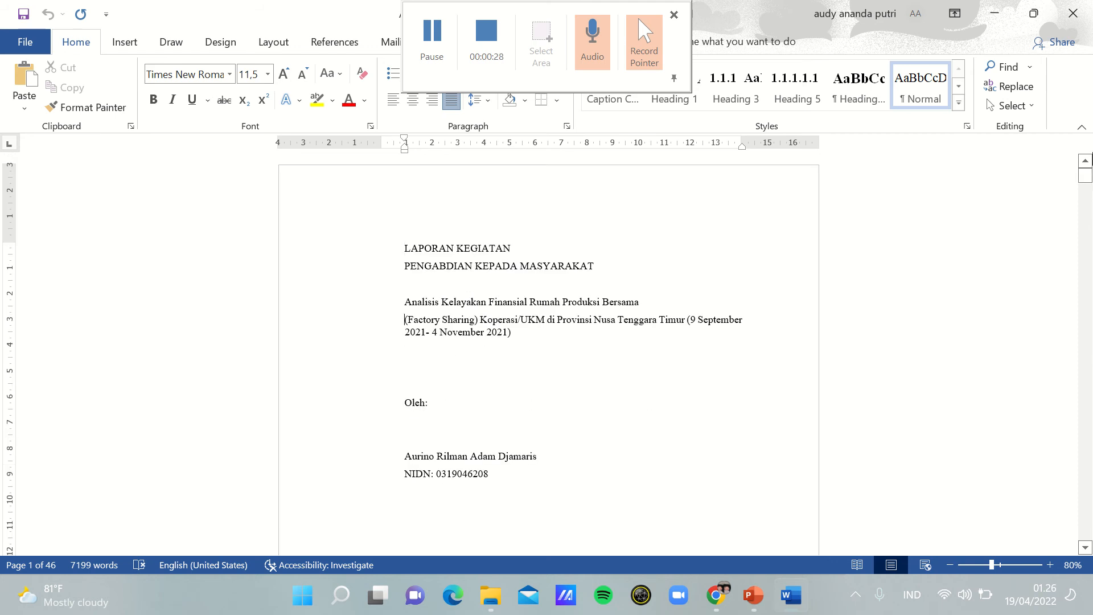
{"action": "key", "text": "Down"}
{"action": "key", "text": "Down"}
{"action": "key", "text": "Down"}
{"action": "key", "text": "Down"}
{"action": "key", "text": "Down"}
{"action": "key", "text": "Down"}
{"action": "key", "text": "Down"}
{"action": "key", "text": "Down"}
{"action": "key", "text": "Down"}
{"action": "key", "text": "Down"}
{"action": "key", "text": "Down"}
{"action": "key", "text": "Down"}
{"action": "key", "text": "Down"}
{"action": "key", "text": "Down"}
{"action": "key", "text": "Down"}
{"action": "key", "text": "Down"}
{"action": "key", "text": "Down"}
{"action": "key", "text": "Down"}
{"action": "key", "text": "Down"}
{"action": "key", "text": "Down"}
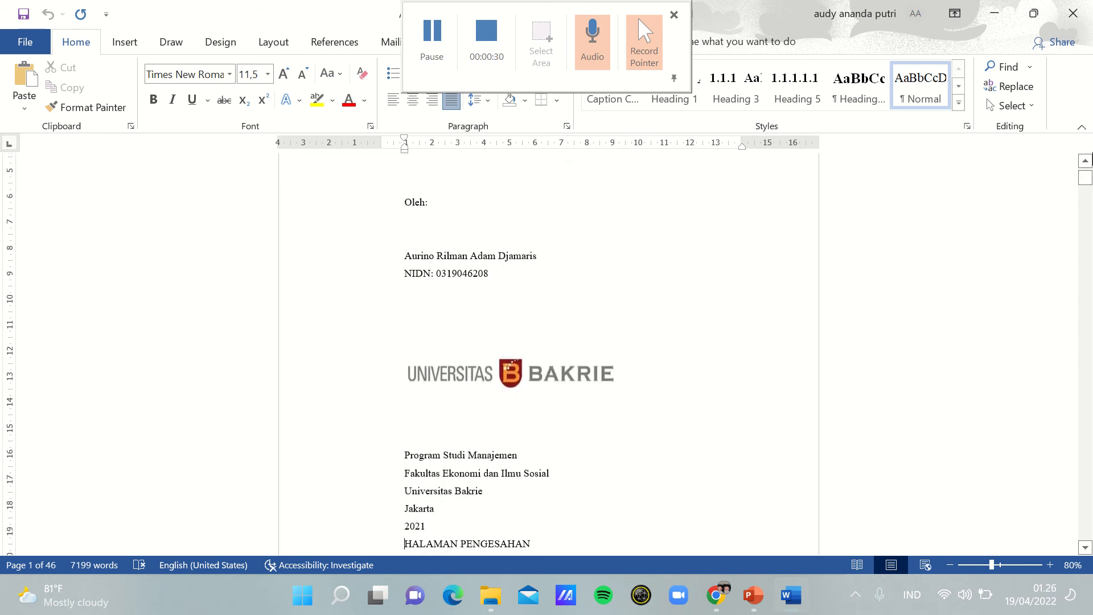
{"action": "double_click", "coordinate": [1088, 146]}
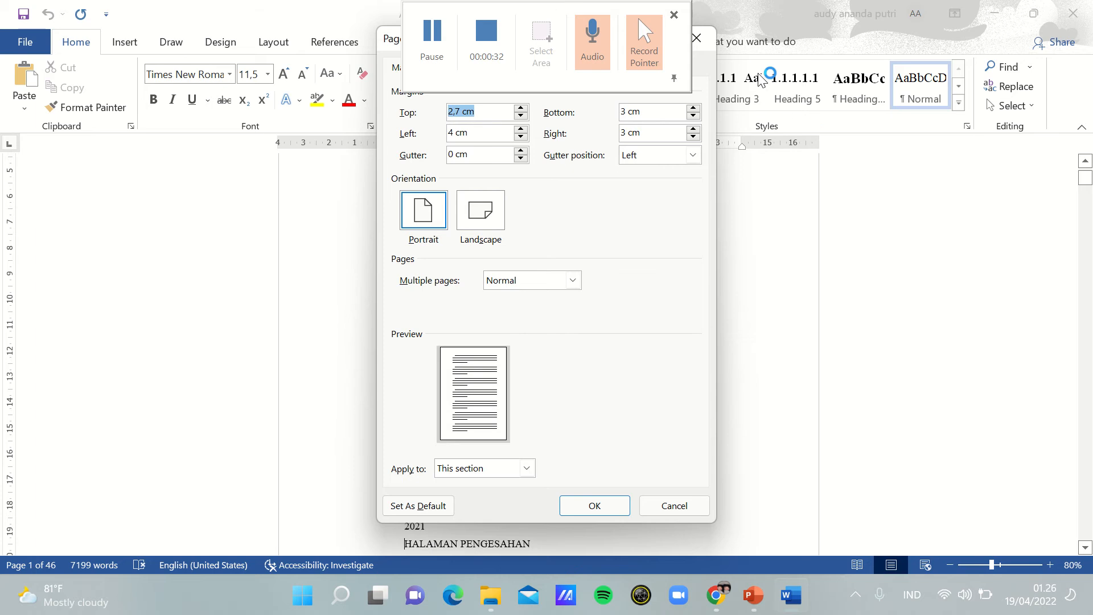
{"action": "left_click", "coordinate": [696, 39]}
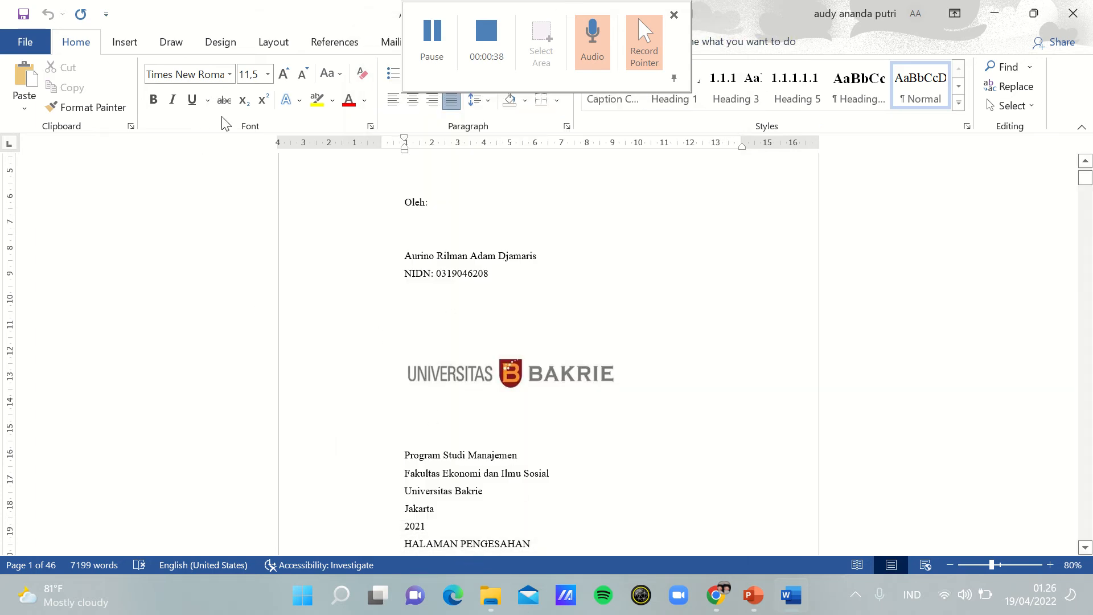
{"action": "left_click", "coordinate": [275, 46]}
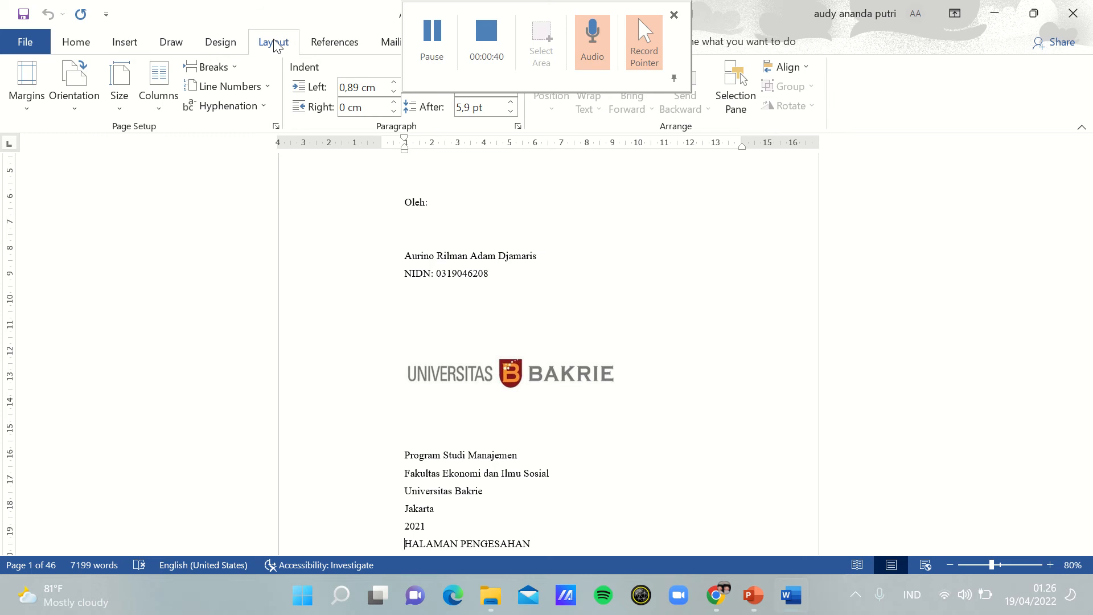
{"action": "left_click", "coordinate": [234, 65]}
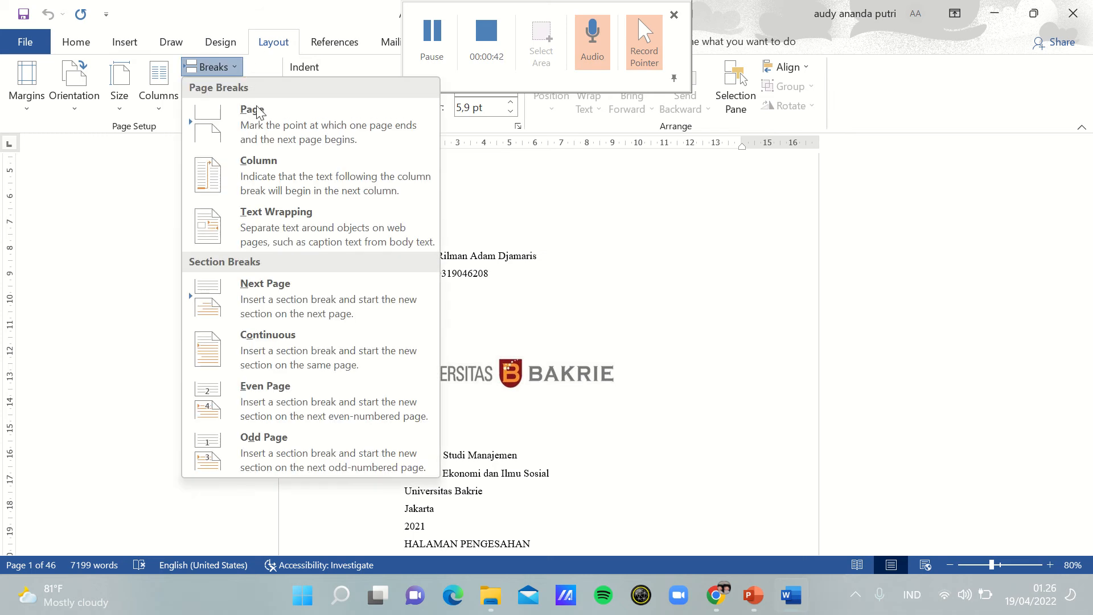
{"action": "left_click", "coordinate": [273, 288]}
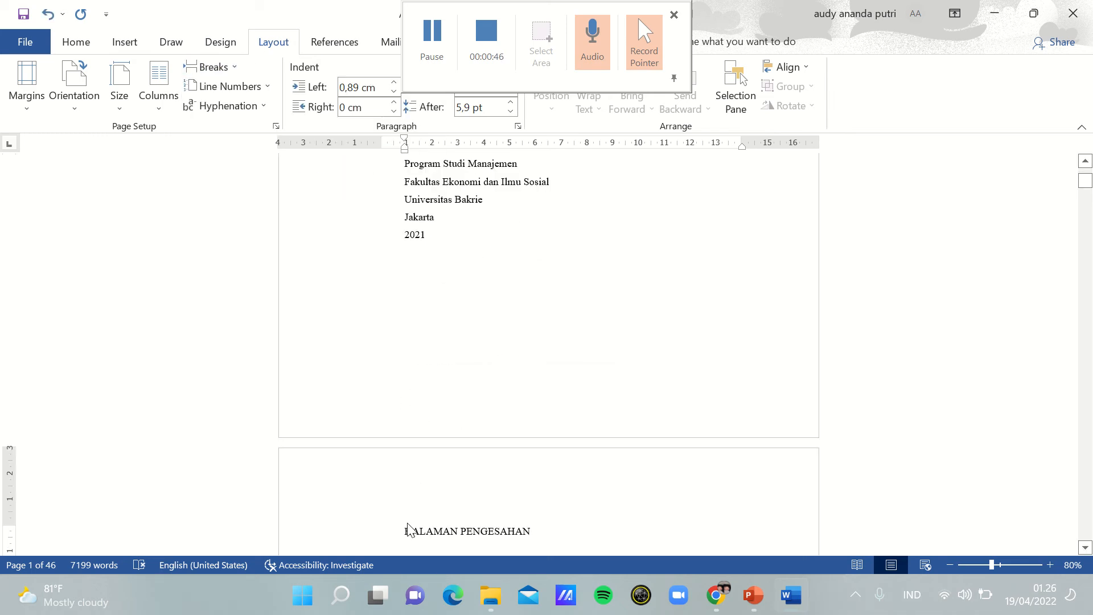
Step: Insert page numbers at the bottom of the pages using the centred Plain Number 2 style
{"action": "left_click", "coordinate": [1085, 162]}
{"action": "scroll", "coordinate": [1086, 171], "scroll_direction": "up", "scroll_amount": 8}
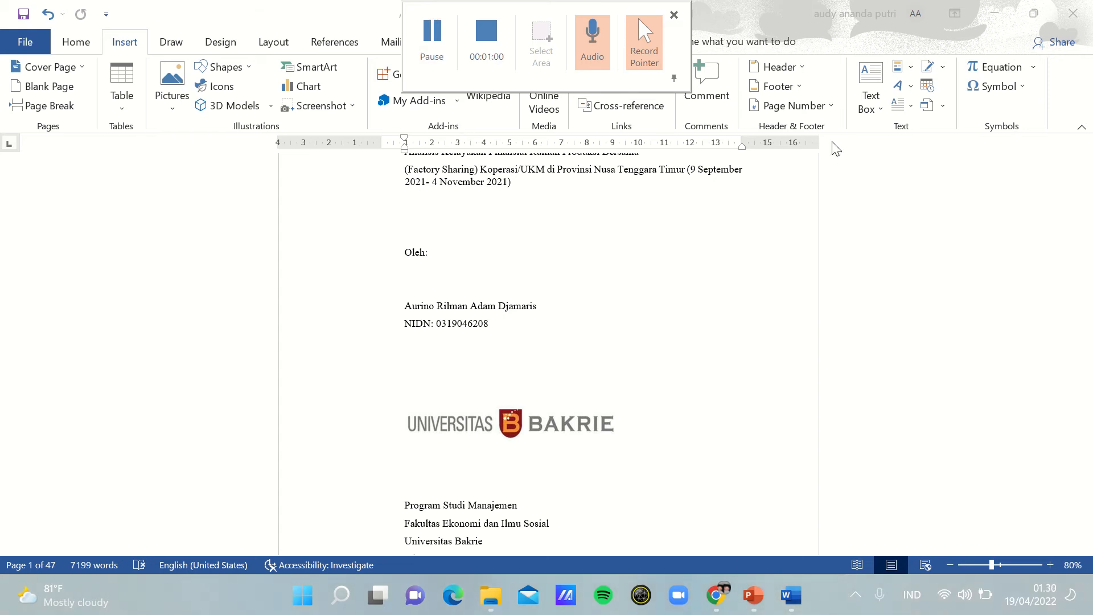
{"action": "left_click", "coordinate": [794, 106]}
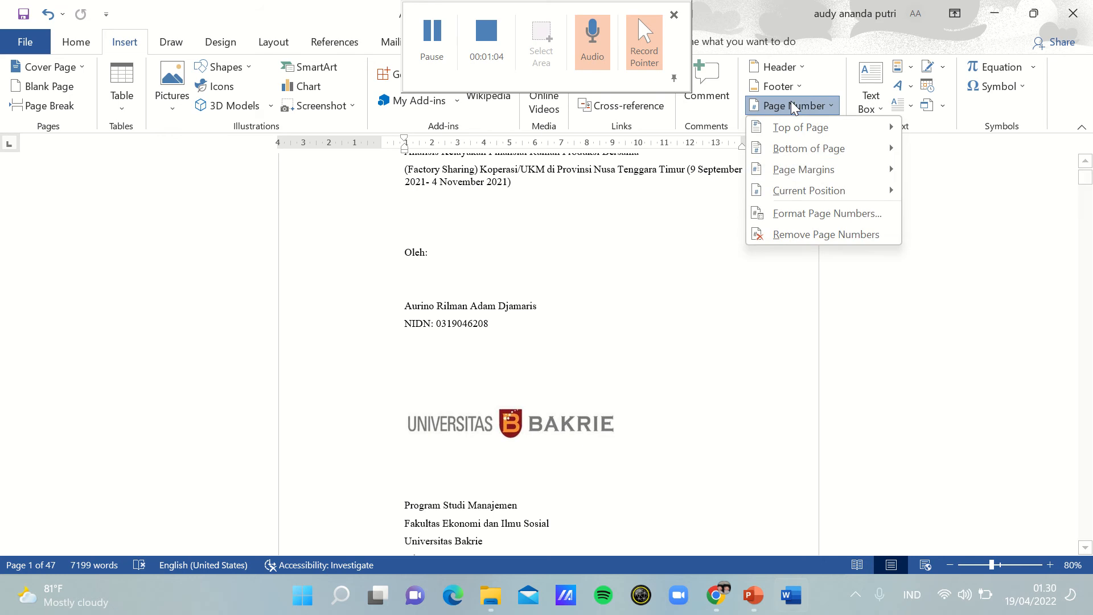
{"action": "mouse_move", "coordinate": [817, 128]}
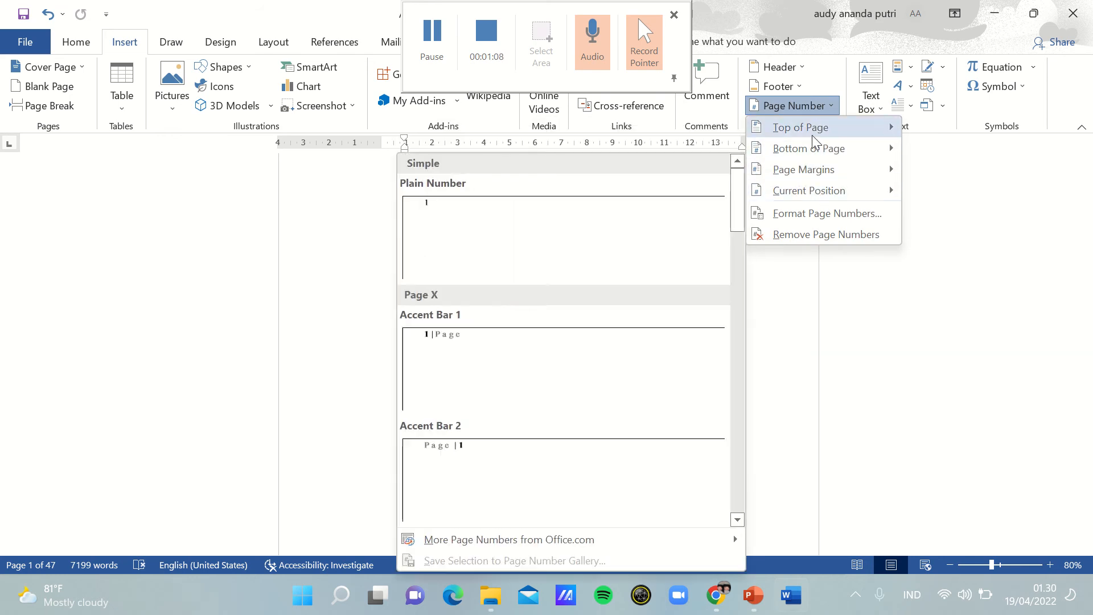
{"action": "mouse_move", "coordinate": [794, 149]}
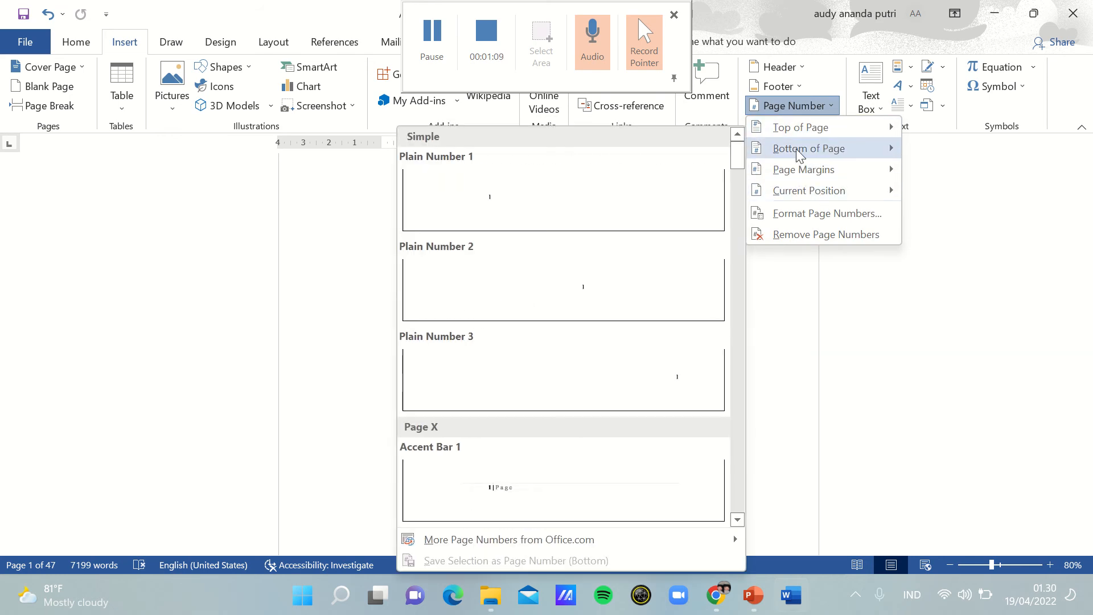
{"action": "left_click", "coordinate": [599, 286]}
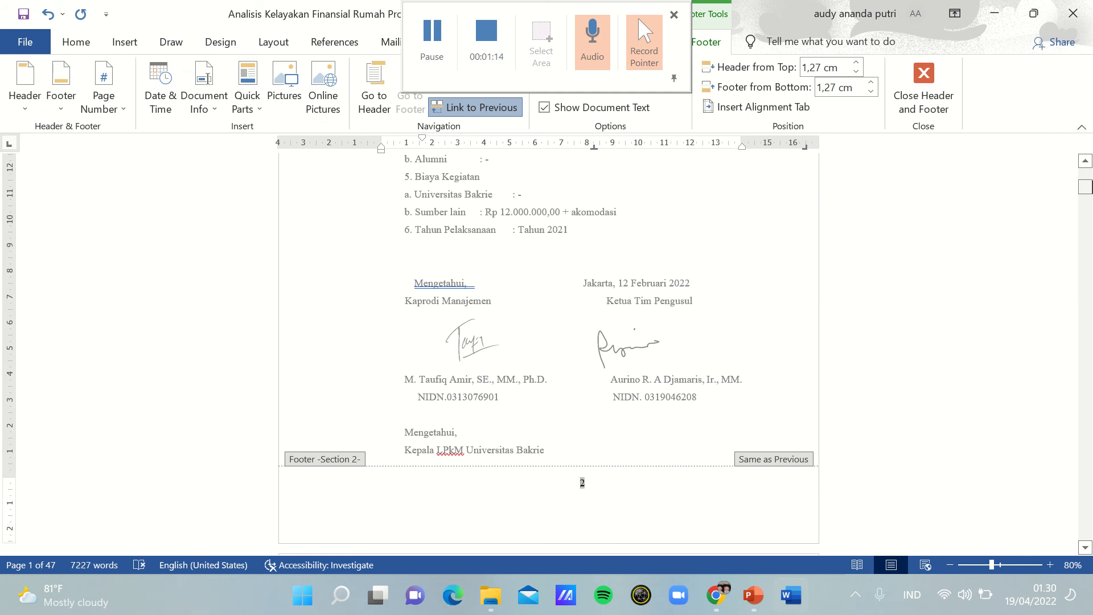
Step: Check the inserted page numbers in the footers from the cover page through the DAFTAR ISI page
{"action": "mouse_move", "coordinate": [1085, 187]}
{"action": "left_mouse_down"}
{"action": "mouse_move", "coordinate": [1085, 175]}
{"action": "mouse_move", "coordinate": [1085, 203]}
{"action": "mouse_move", "coordinate": [1085, 194]}
{"action": "left_mouse_up"}
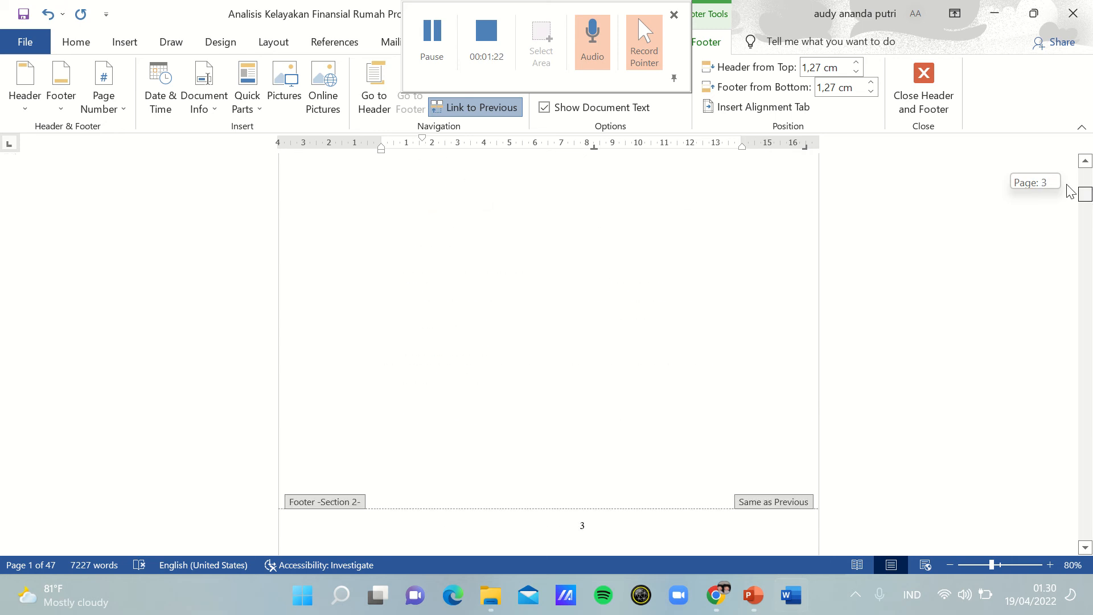
{"action": "left_click", "coordinate": [432, 46]}
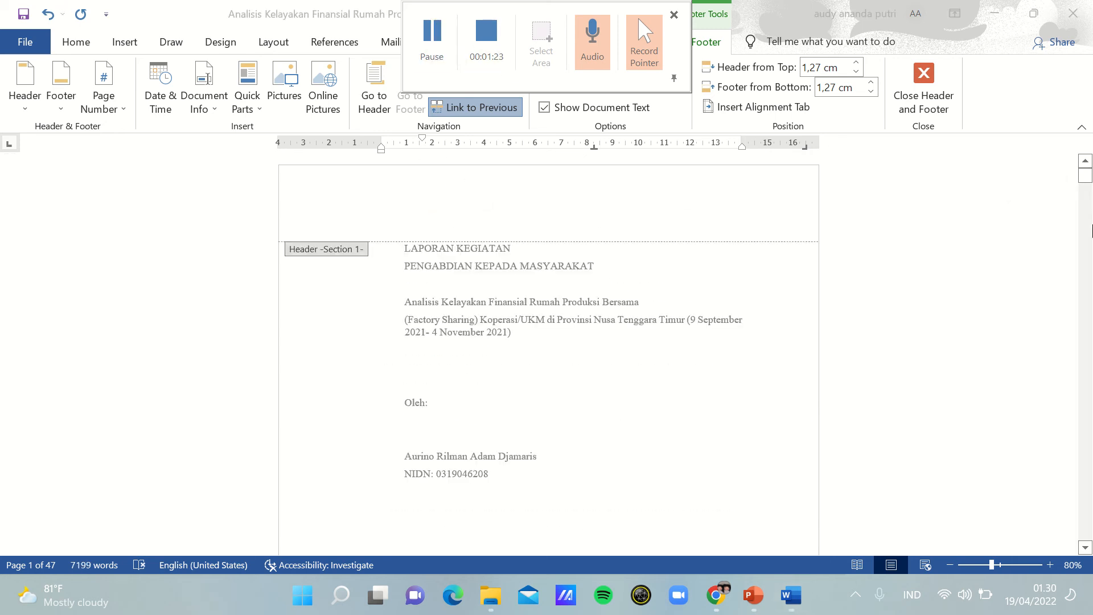
{"action": "left_click_drag", "start_coordinate": [1084, 181], "coordinate": [1088, 206]}
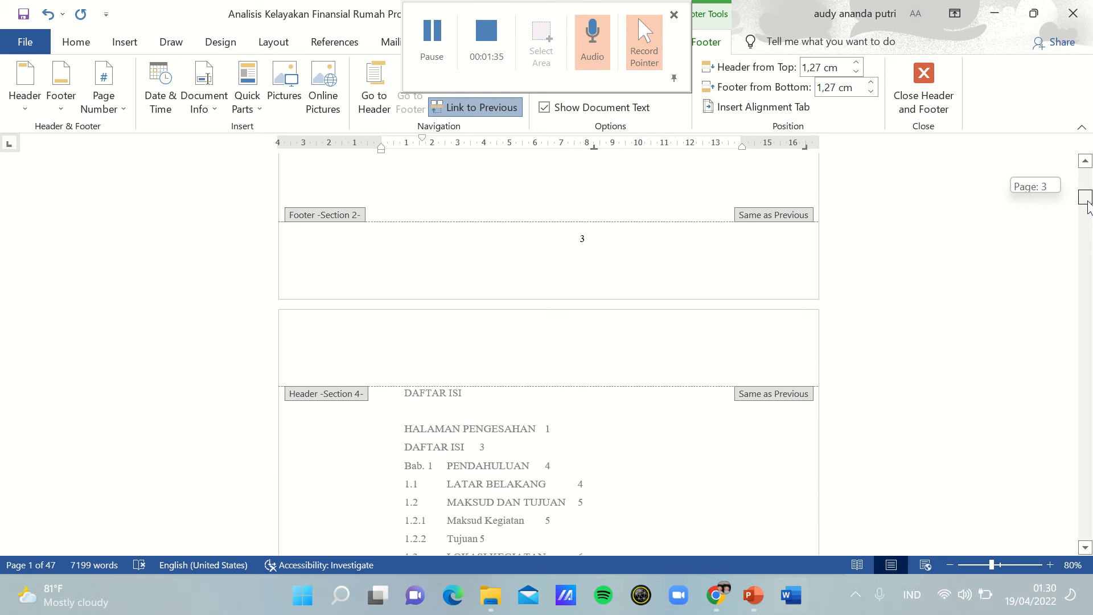
{"action": "left_click_drag", "start_coordinate": [1088, 206], "coordinate": [1087, 206]}
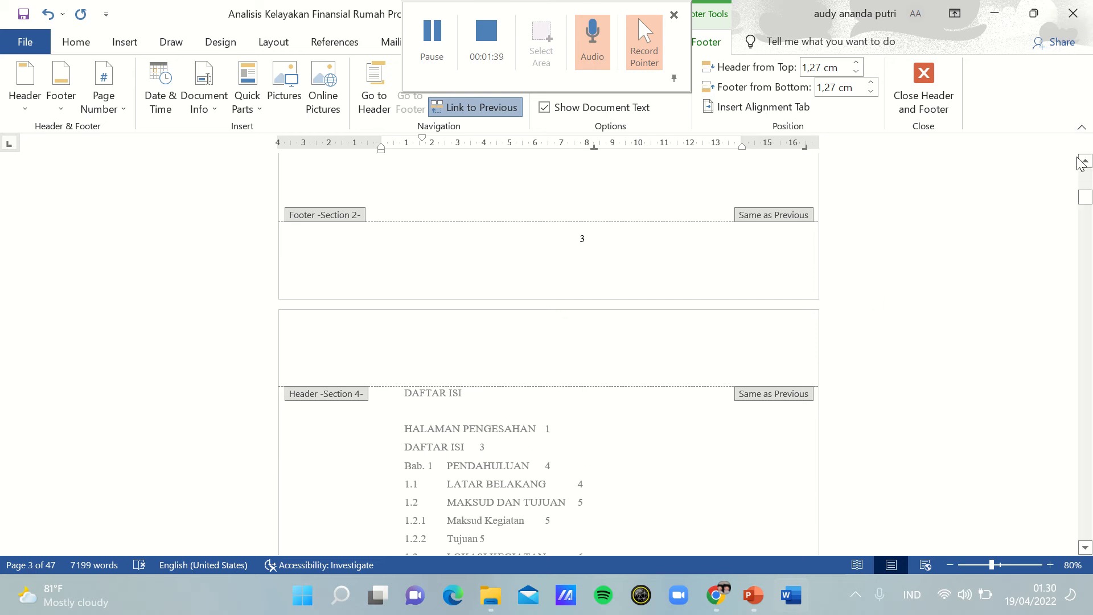
{"action": "left_click_drag", "start_coordinate": [1086, 162], "coordinate": [1085, 162]}
{"action": "left_click", "coordinate": [417, 27]}
{"action": "left_click", "coordinate": [417, 27]}
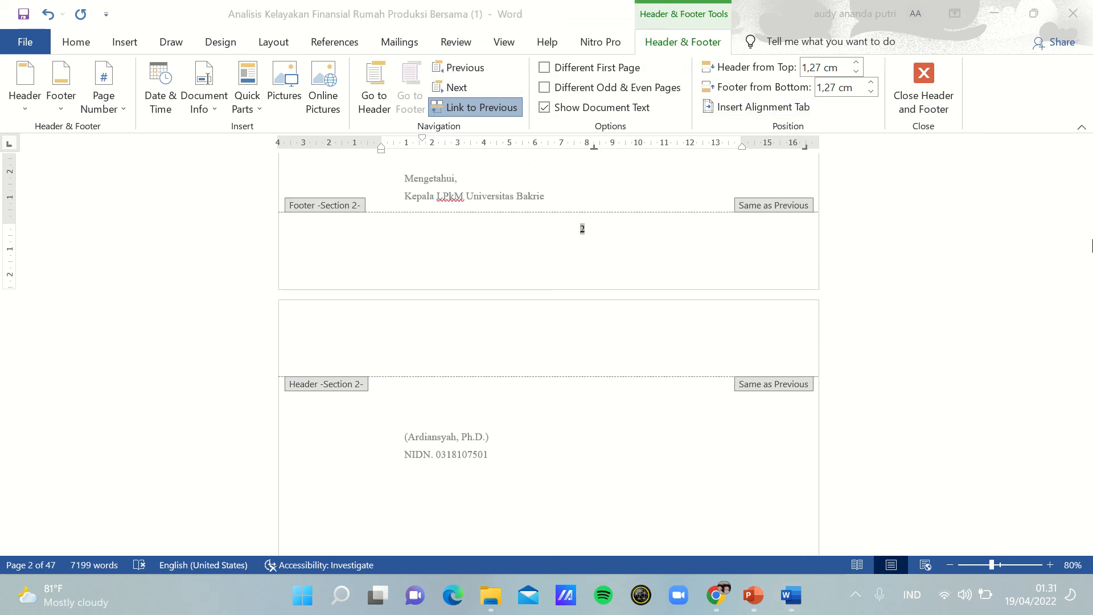
Step: Enable Different First Page for section 1 so the cover page footer carries no page number
{"action": "mouse_move", "coordinate": [1085, 197]}
{"action": "left_mouse_down"}
{"action": "mouse_move", "coordinate": [1085, 134]}
{"action": "mouse_move", "coordinate": [1091, 201]}
{"action": "mouse_move", "coordinate": [1091, 178]}
{"action": "mouse_move", "coordinate": [1091, 187]}
{"action": "left_mouse_up"}
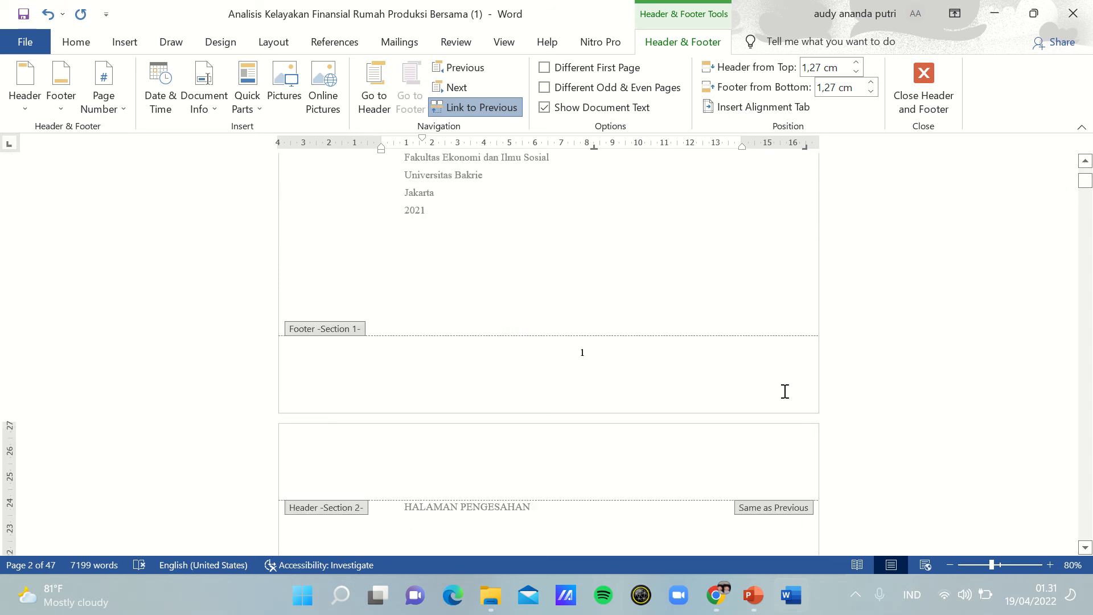
{"action": "double_click", "coordinate": [590, 355]}
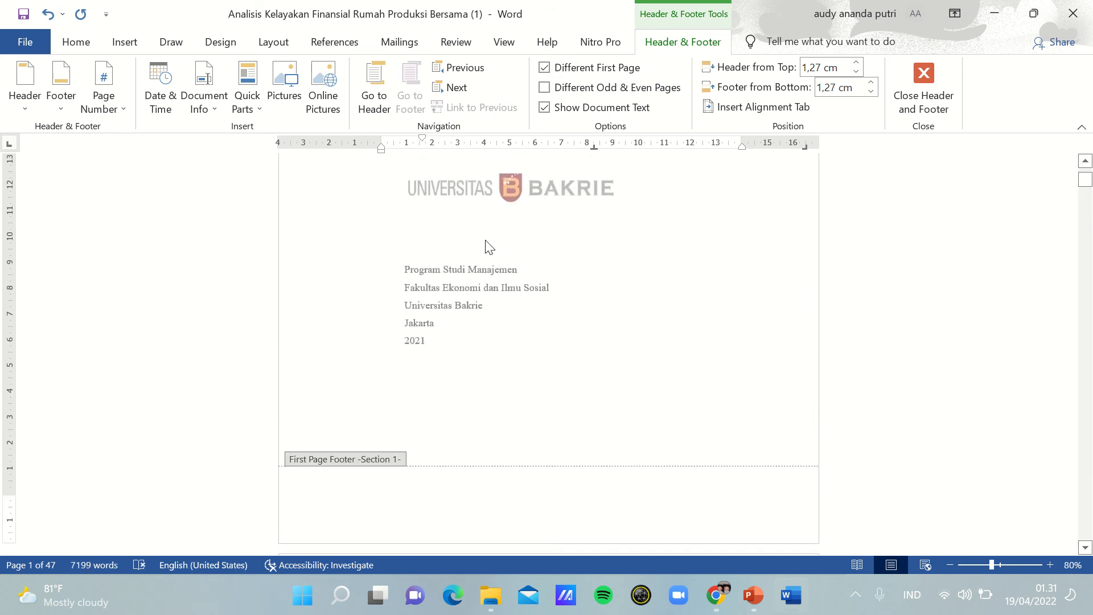
{"action": "mouse_move", "coordinate": [440, 43]}
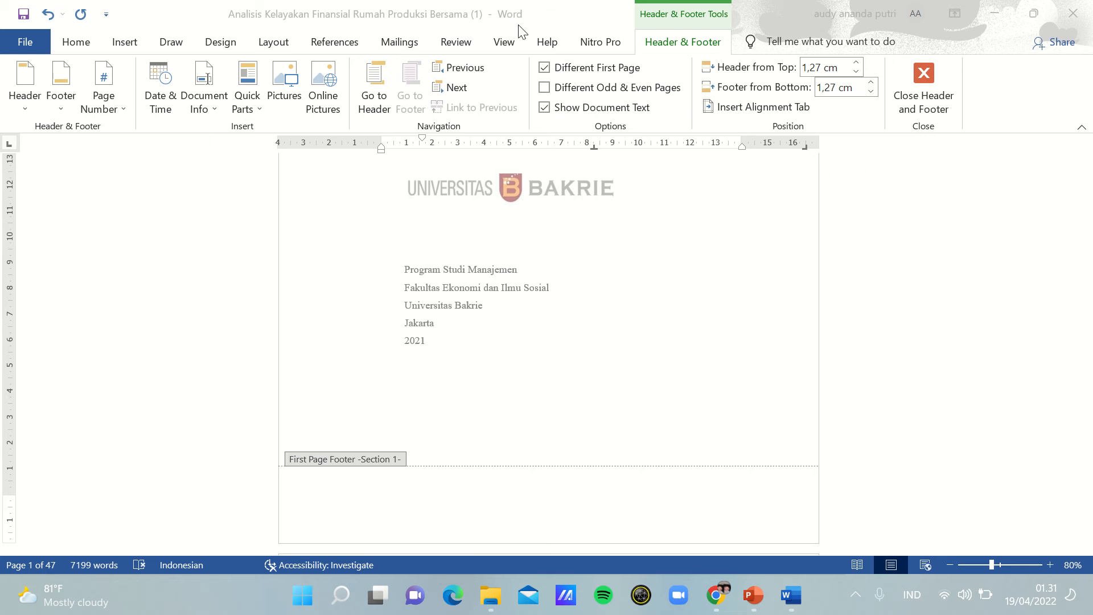
{"action": "left_click", "coordinate": [1092, 190]}
{"action": "mouse_move", "coordinate": [1088, 181]}
{"action": "left_mouse_down"}
{"action": "mouse_move", "coordinate": [1089, 206]}
{"action": "mouse_move", "coordinate": [1090, 169]}
{"action": "left_mouse_up"}
{"action": "mouse_move", "coordinate": [444, 7]}
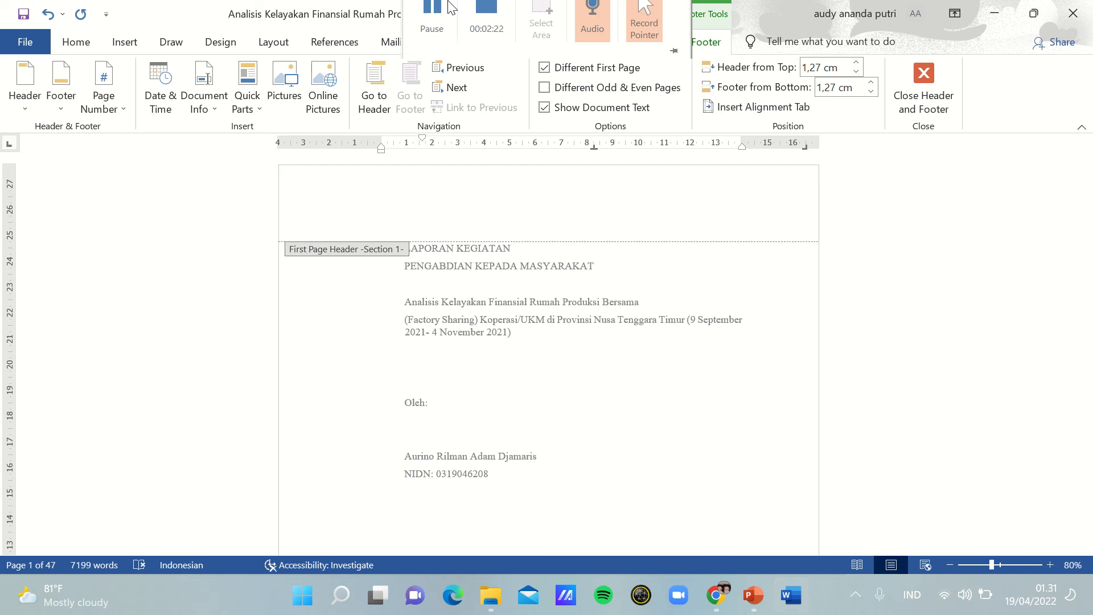
{"action": "left_click", "coordinate": [440, 34]}
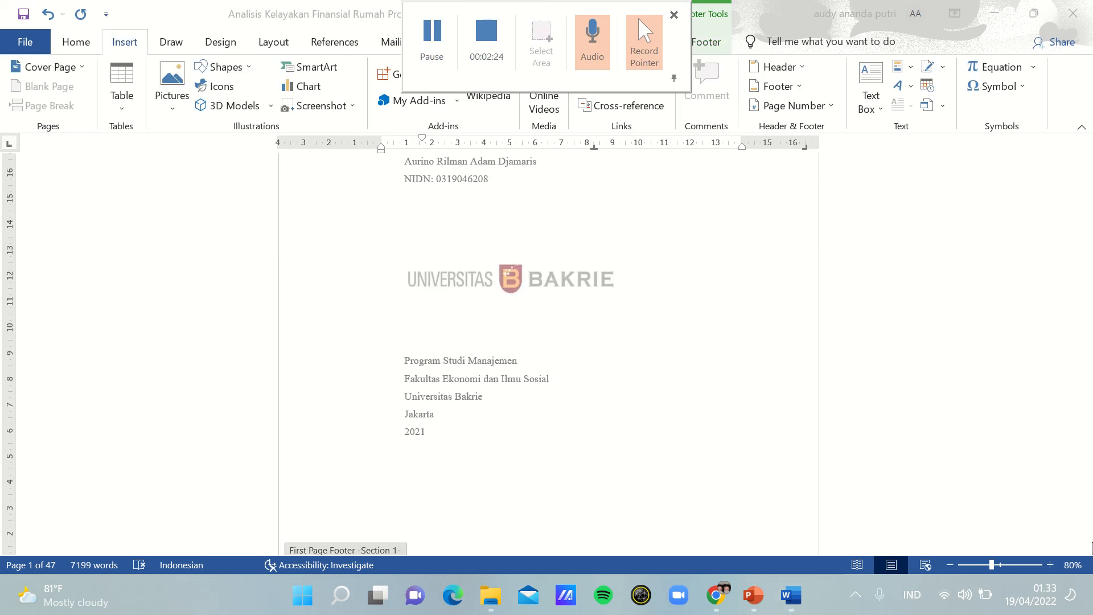
Step: Set the page numbering of section 2, beginning with the HALAMAN PENGESAHAN page, to start at 1
{"action": "left_click", "coordinate": [1092, 527]}
{"action": "left_click", "coordinate": [1086, 547]}
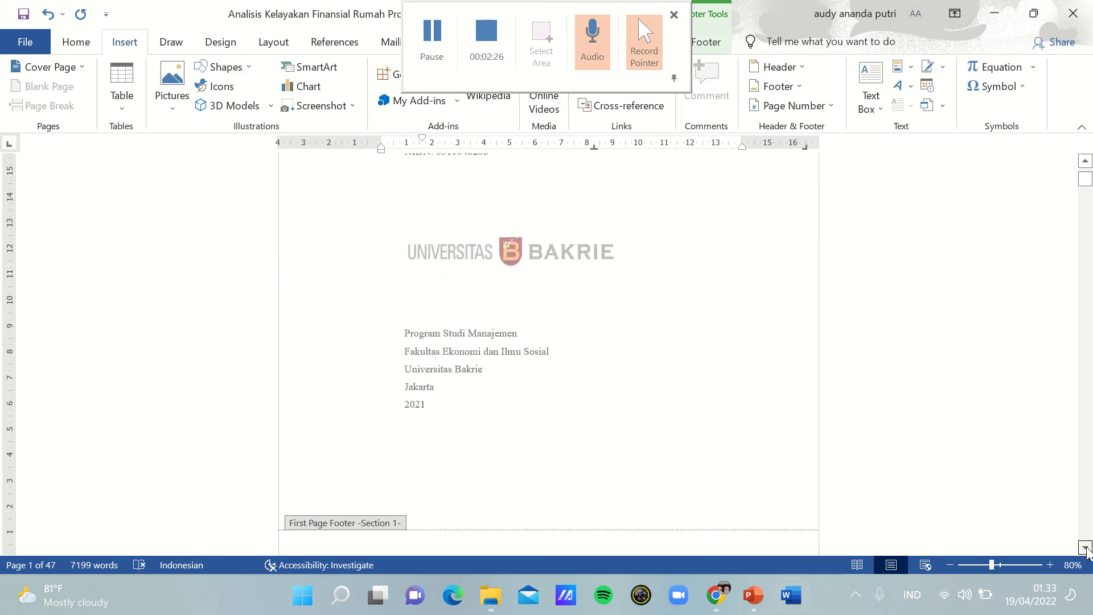
{"action": "left_click_drag", "start_coordinate": [1085, 547], "coordinate": [1085, 548]}
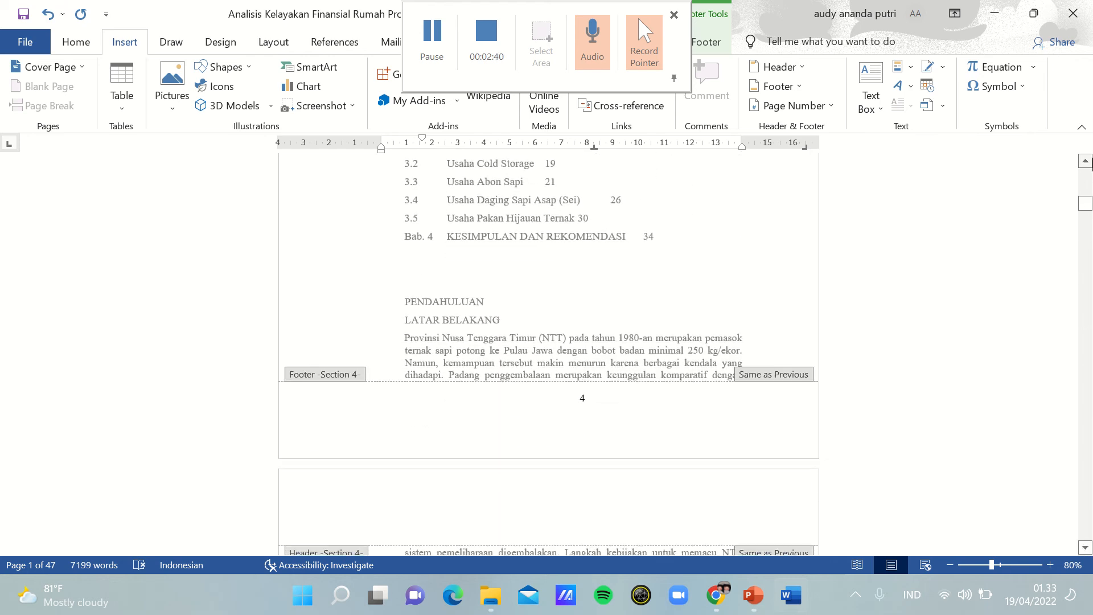
{"action": "left_click_drag", "start_coordinate": [1086, 162], "coordinate": [1086, 162]}
{"action": "left_click", "coordinate": [595, 366]}
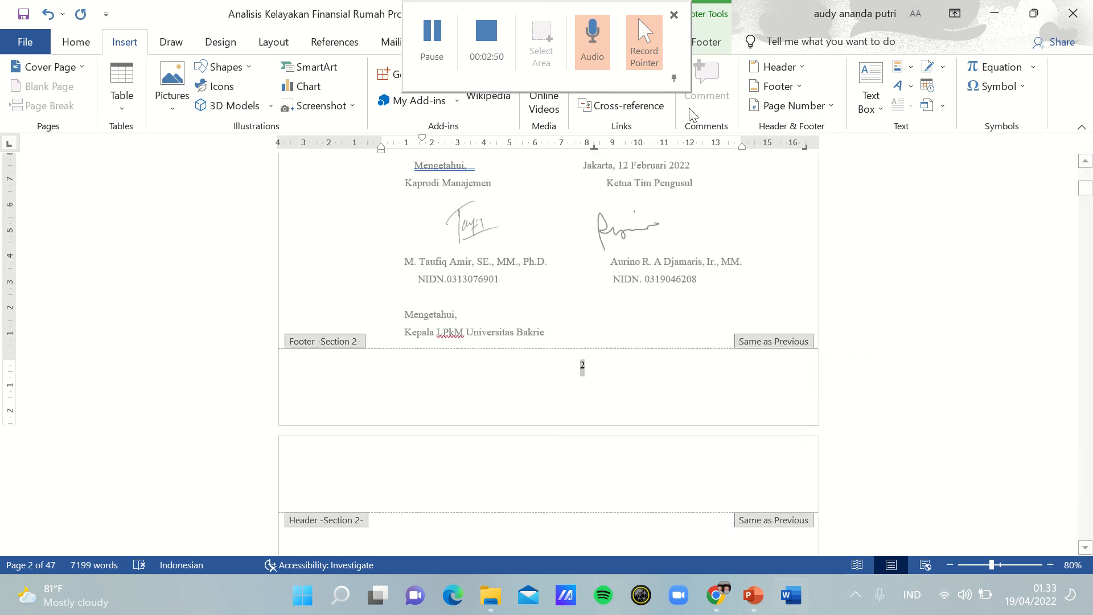
{"action": "left_click", "coordinate": [815, 106]}
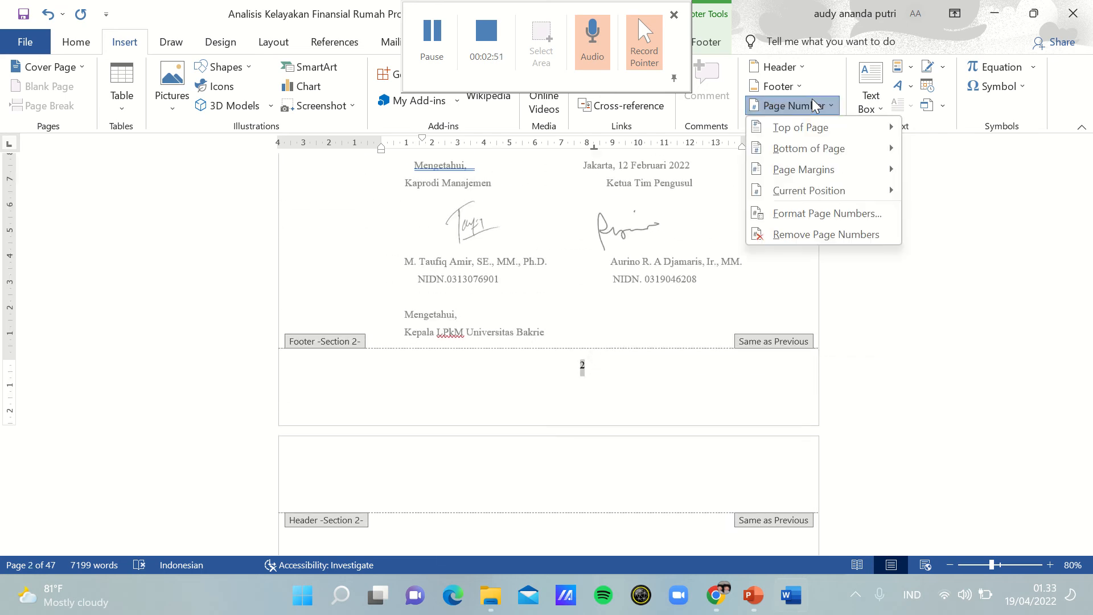
{"action": "left_click", "coordinate": [839, 211]}
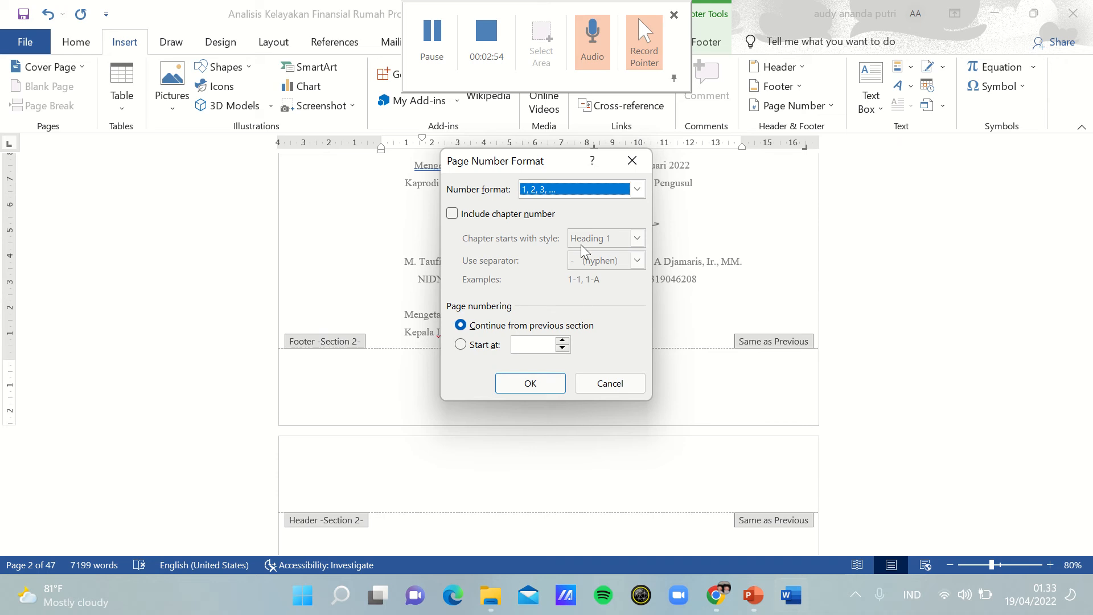
{"action": "left_click", "coordinate": [550, 341]}
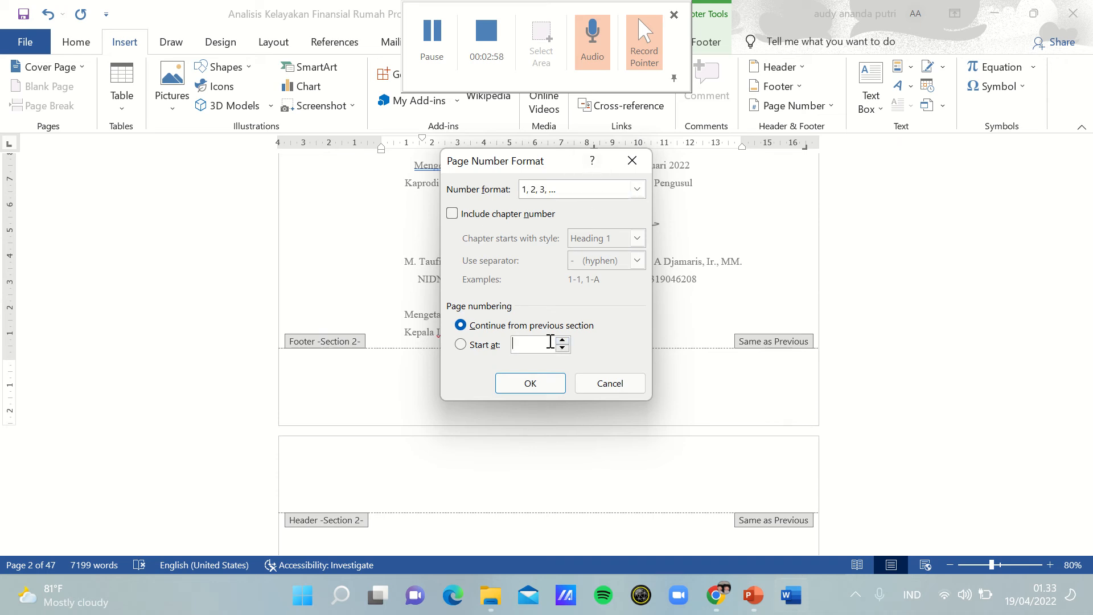
{"action": "type", "text": "1"}
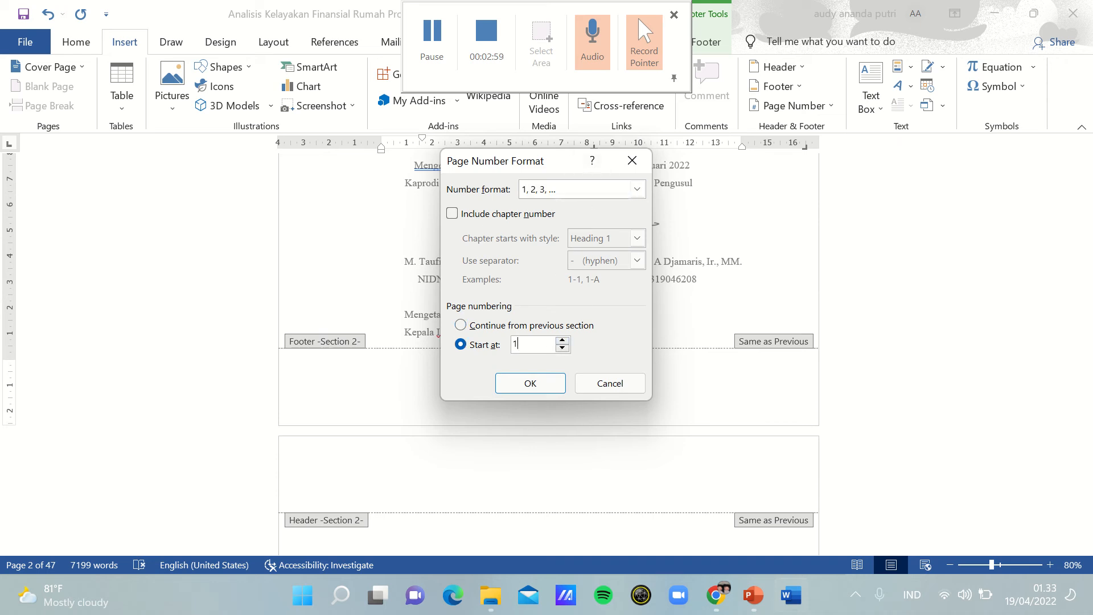
{"action": "left_click", "coordinate": [549, 393]}
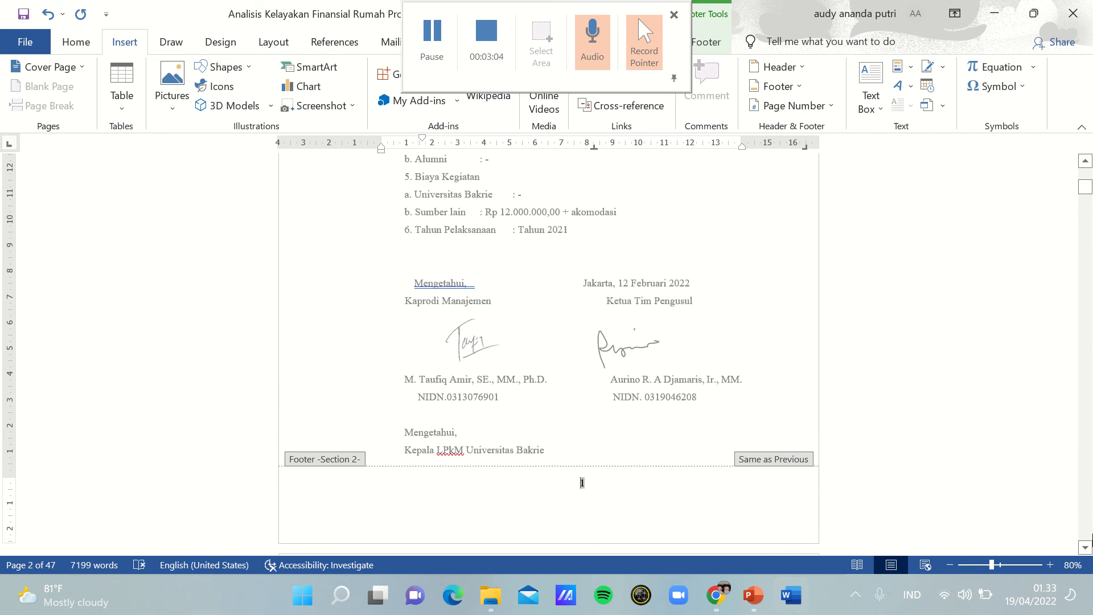
Step: Check the footer page numbers from the HALAMAN PENGESAHAN page through the end of the DAFTAR ISI list
{"action": "left_click", "coordinate": [1086, 547]}
{"action": "scroll", "coordinate": [1089, 548], "scroll_direction": "down", "scroll_amount": 9}
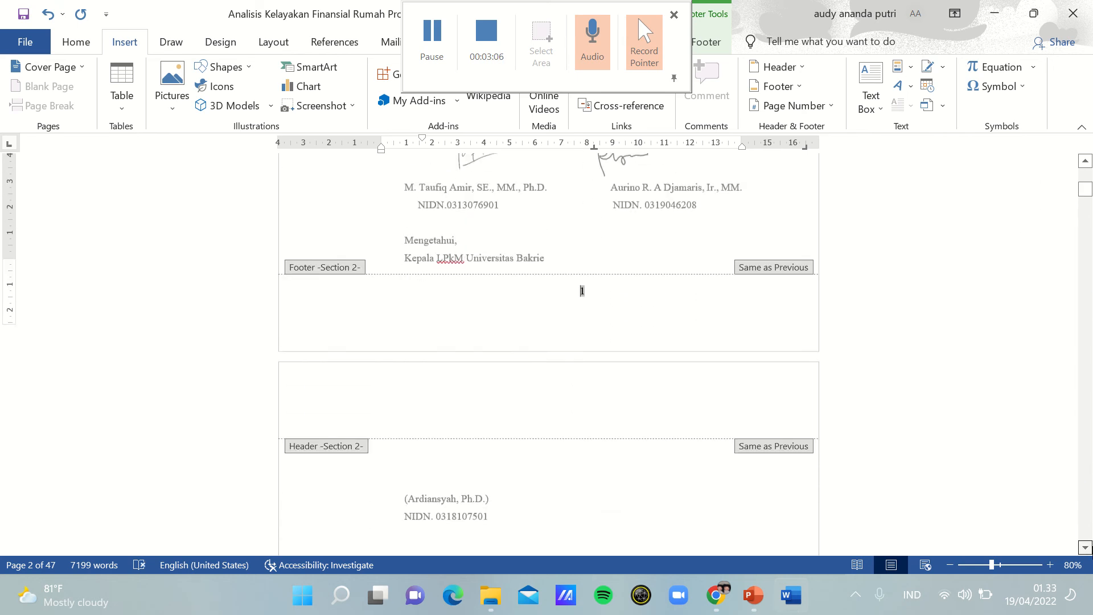
{"action": "scroll", "coordinate": [1089, 548], "scroll_direction": "down", "scroll_amount": 10}
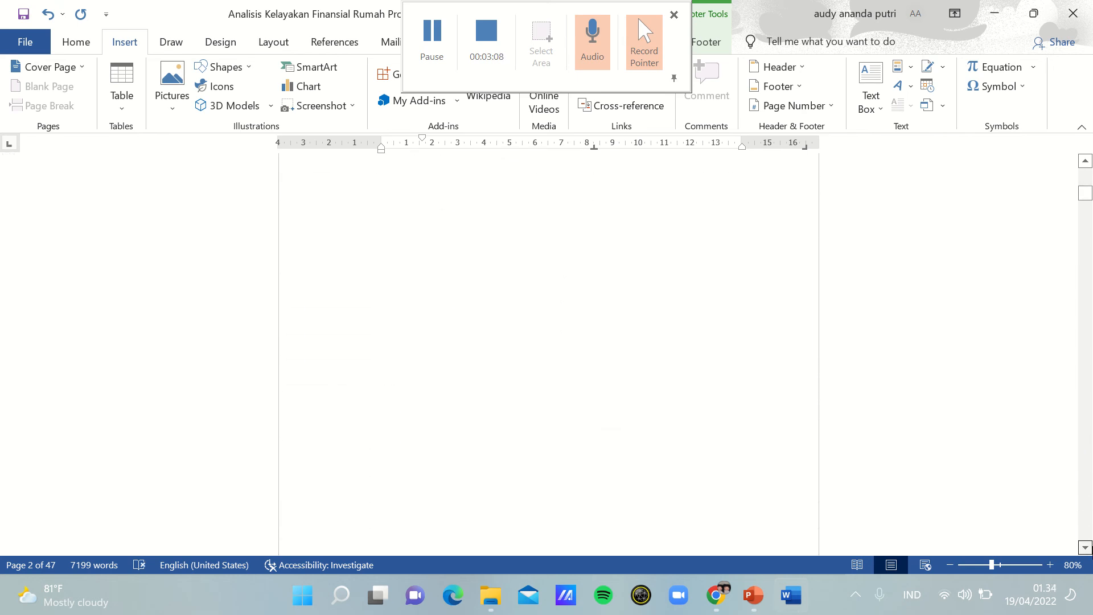
{"action": "scroll", "coordinate": [1088, 547], "scroll_direction": "down", "scroll_amount": 10}
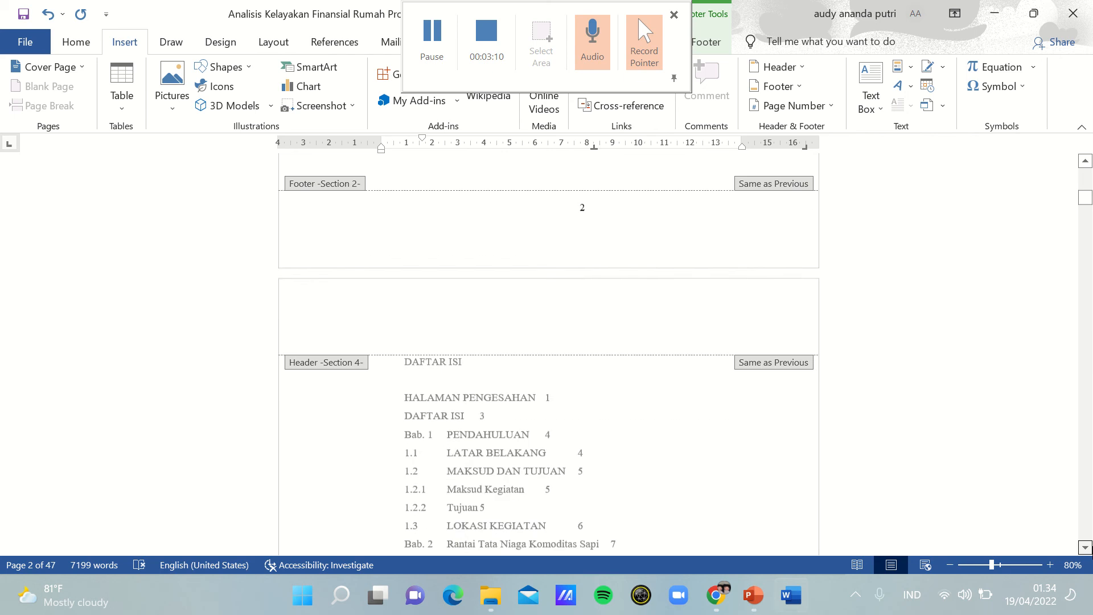
{"action": "scroll", "coordinate": [1088, 548], "scroll_direction": "down", "scroll_amount": 9}
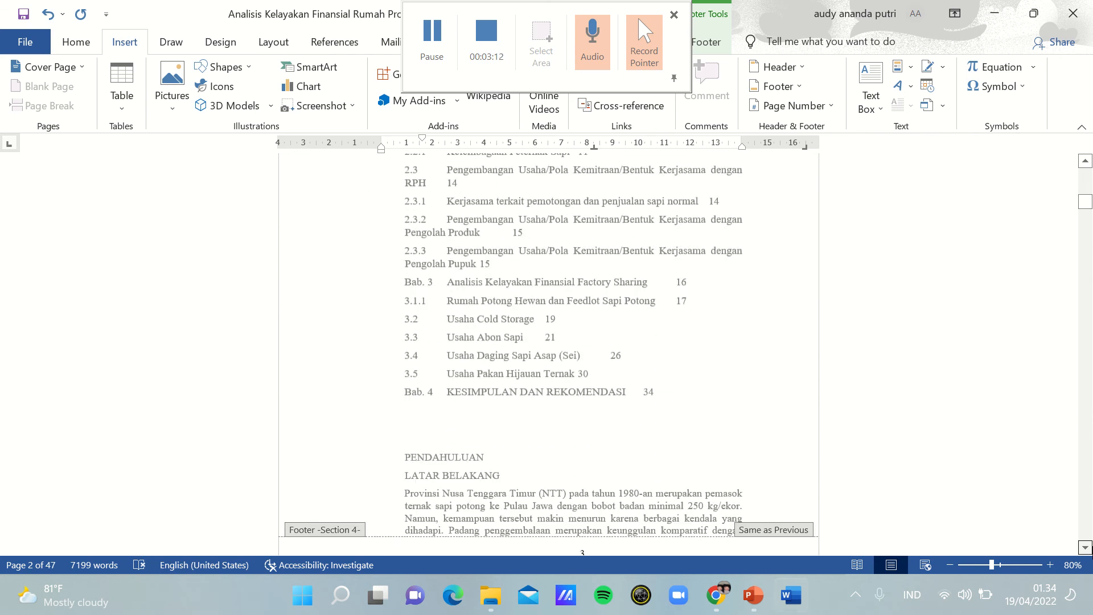
Step: Check the footers and page numbers from the DAFTAR ISI pages back to the cover page
{"action": "scroll", "coordinate": [1085, 161], "scroll_direction": "up", "scroll_amount": 8}
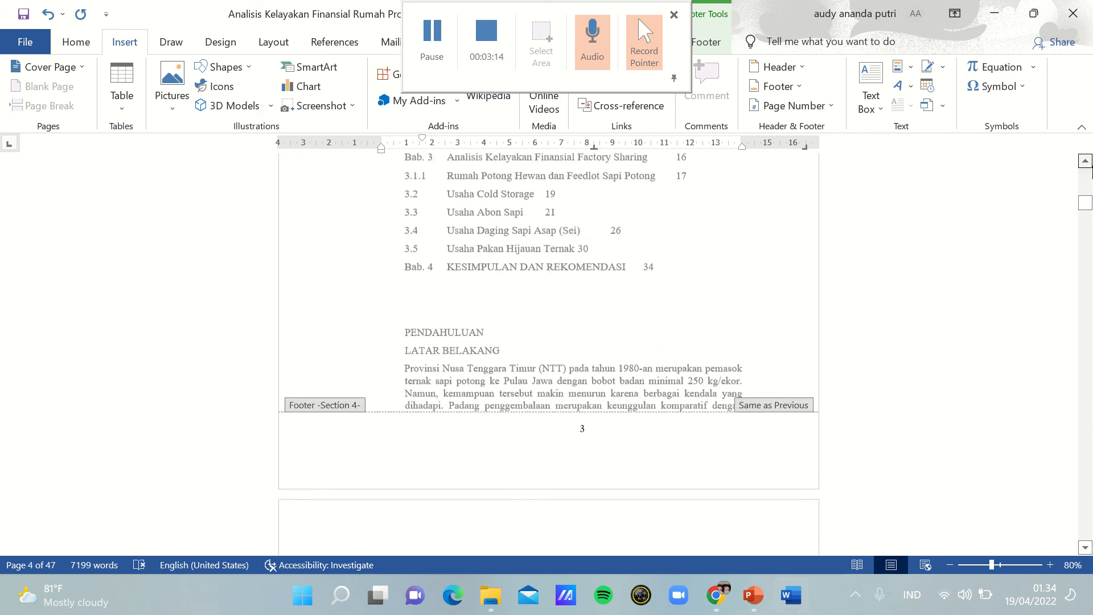
{"action": "scroll", "coordinate": [1085, 161], "scroll_direction": "up", "scroll_amount": 8}
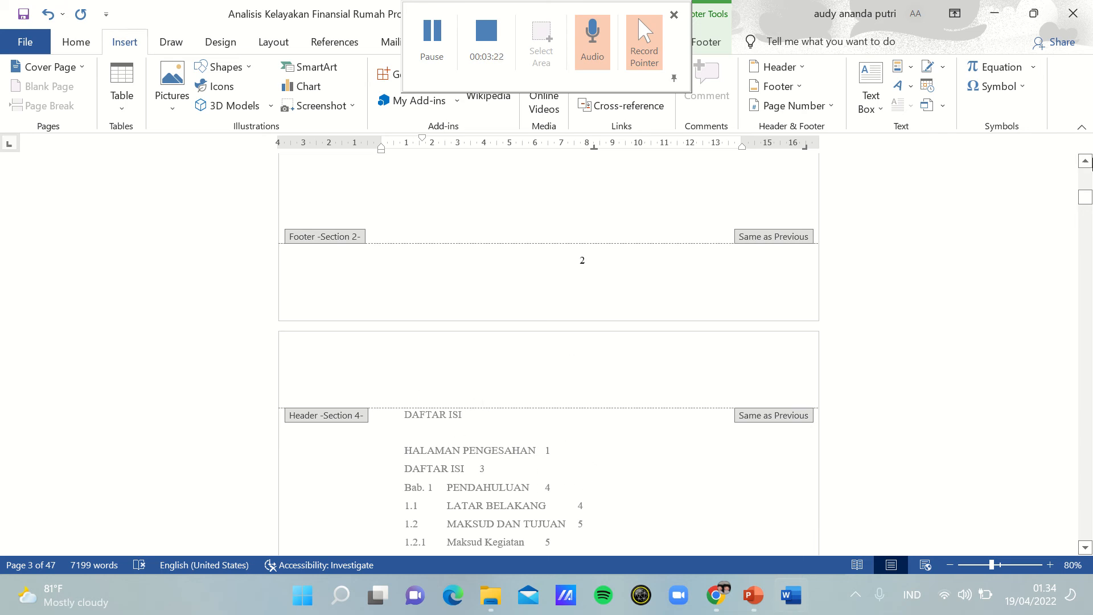
{"action": "scroll", "coordinate": [1085, 161], "scroll_direction": "up", "scroll_amount": 4}
{"action": "scroll", "coordinate": [1085, 161], "scroll_direction": "up", "scroll_amount": 5}
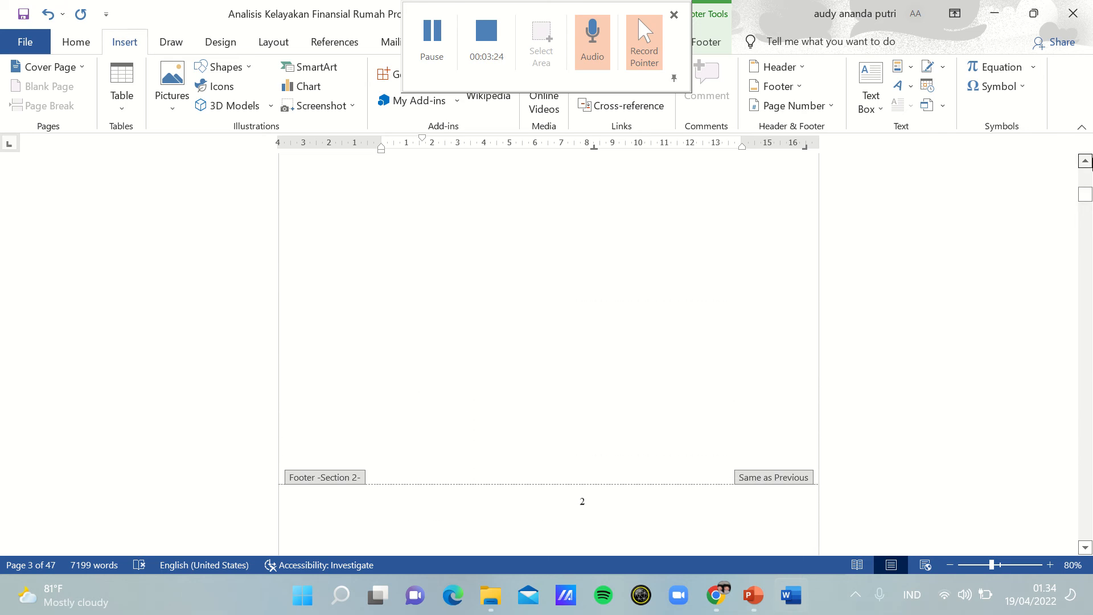
{"action": "scroll", "coordinate": [548, 341], "scroll_direction": "up", "scroll_amount": 10}
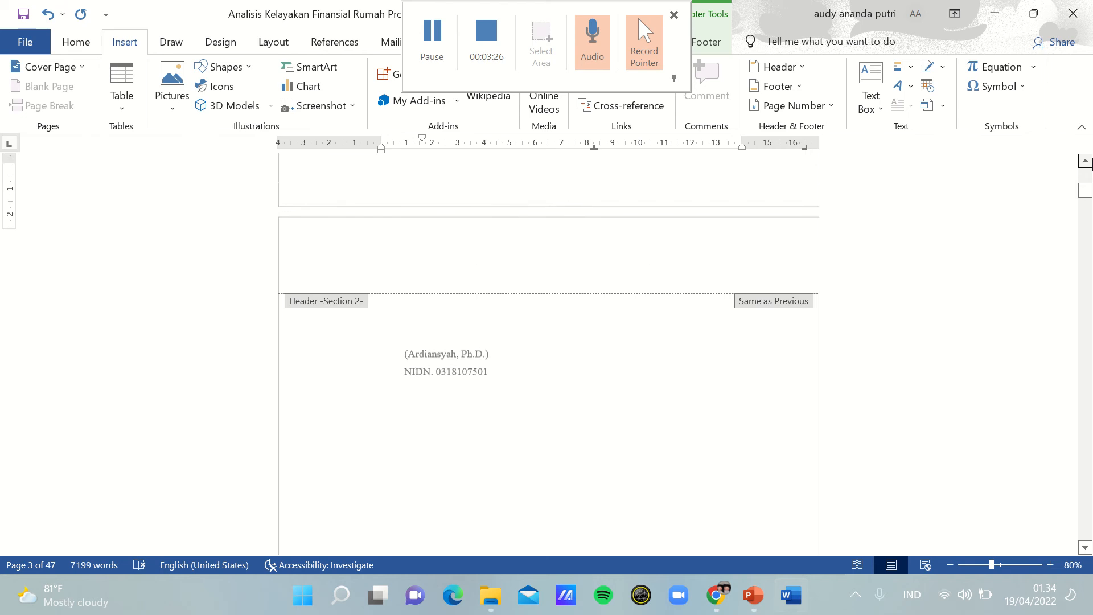
{"action": "scroll", "coordinate": [582, 471], "scroll_direction": "up", "scroll_amount": 7}
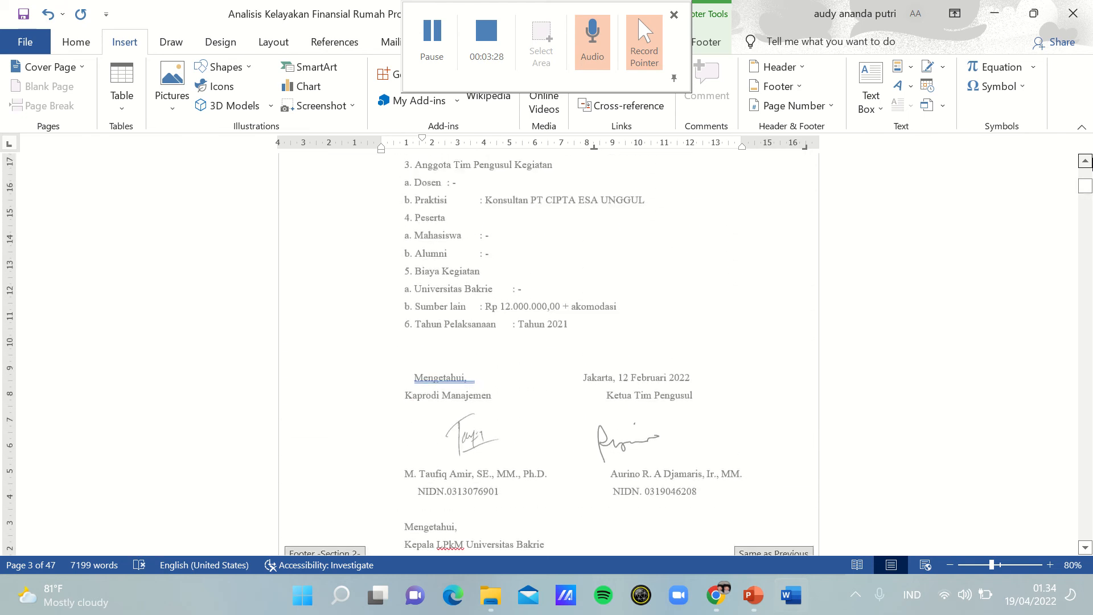
{"action": "scroll", "coordinate": [548, 353], "scroll_direction": "up", "scroll_amount": 8}
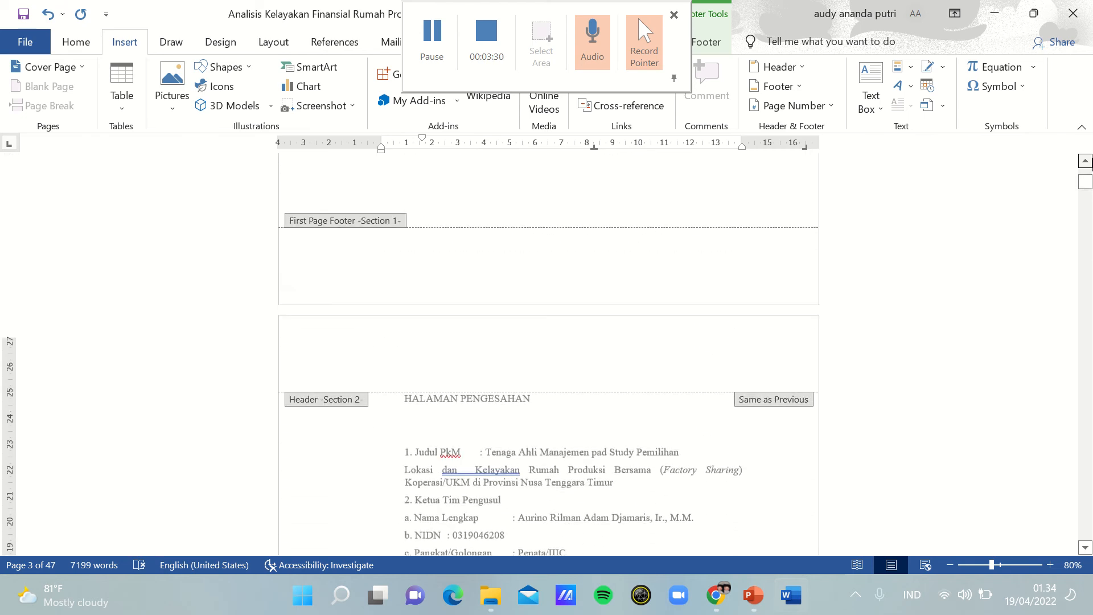
{"action": "scroll", "coordinate": [1091, 210], "scroll_direction": "up", "scroll_amount": 4}
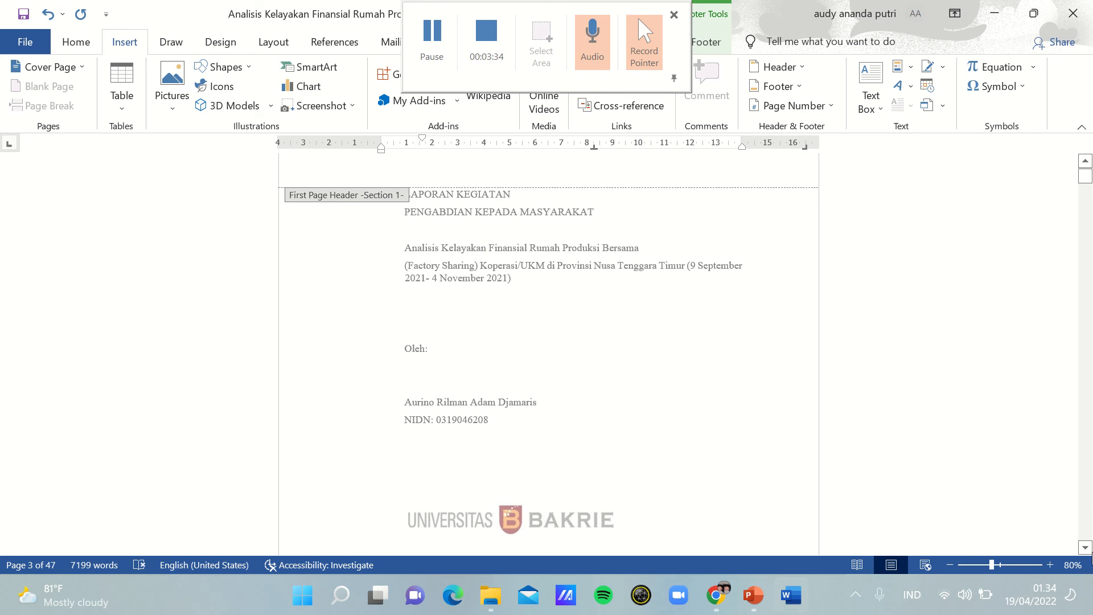
{"action": "left_click", "coordinate": [447, 34]}
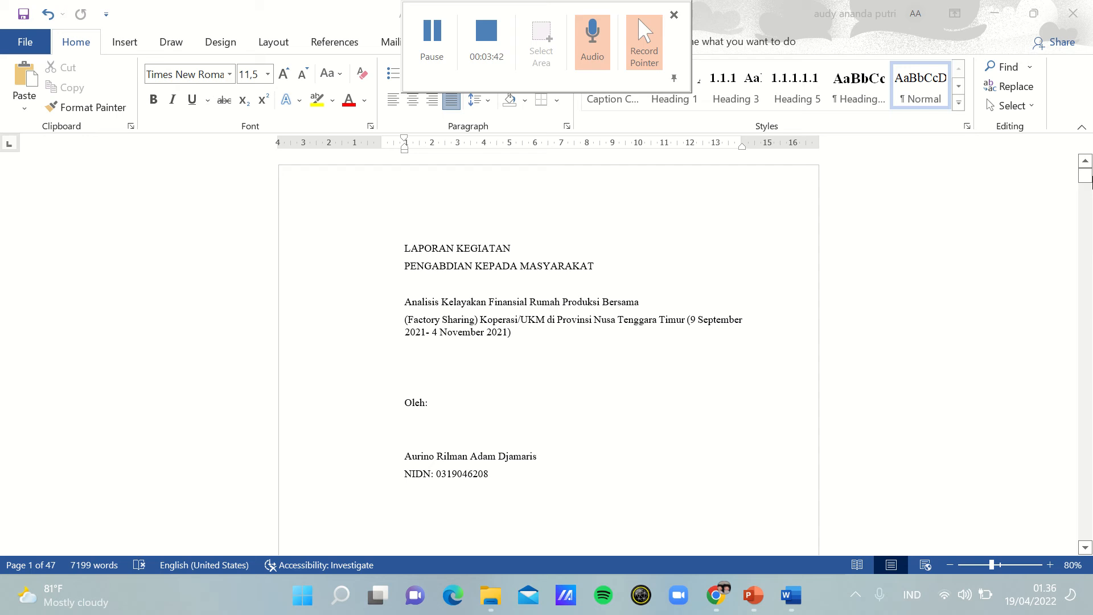
Step: Format the cover title lines LAPORAN KEGIATAN and PENGABDIAN KEPADA MASYARAKAT at 16 pt, centered and bold
{"action": "left_click", "coordinate": [1092, 181]}
{"action": "left_click_drag", "start_coordinate": [1092, 177], "coordinate": [1092, 175]}
{"action": "left_click_drag", "start_coordinate": [416, 247], "coordinate": [624, 272]}
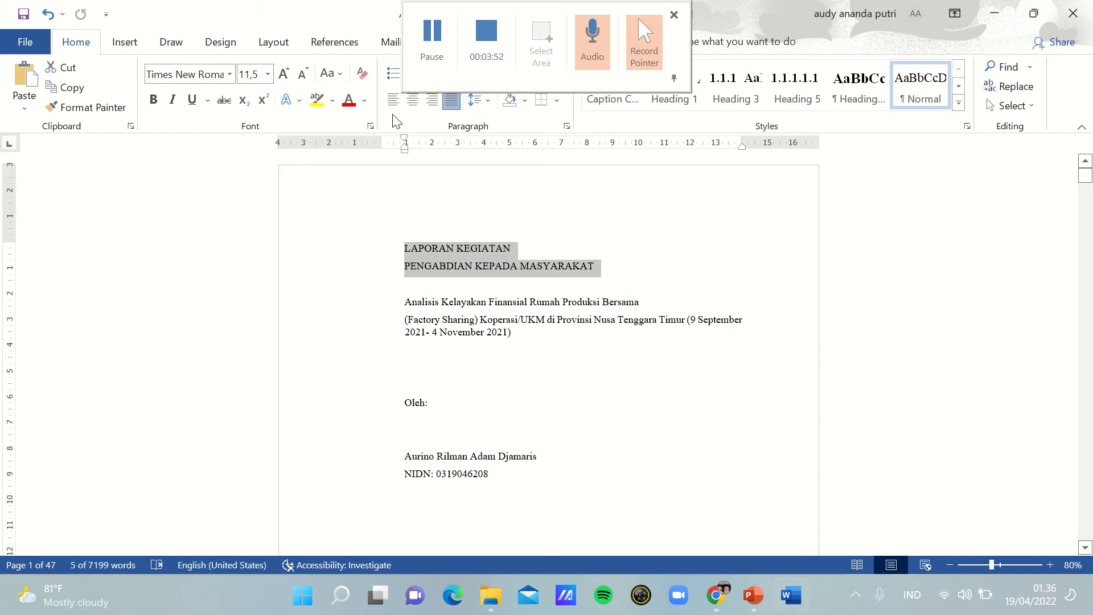
{"action": "left_click", "coordinate": [267, 74]}
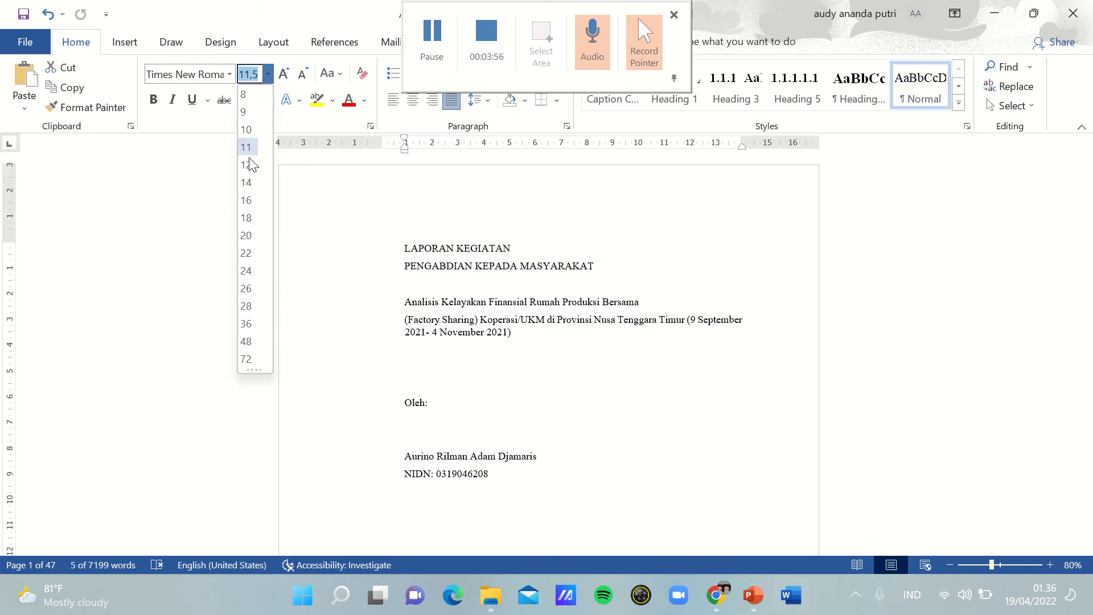
{"action": "left_click", "coordinate": [248, 200]}
{"action": "left_click", "coordinate": [412, 101]}
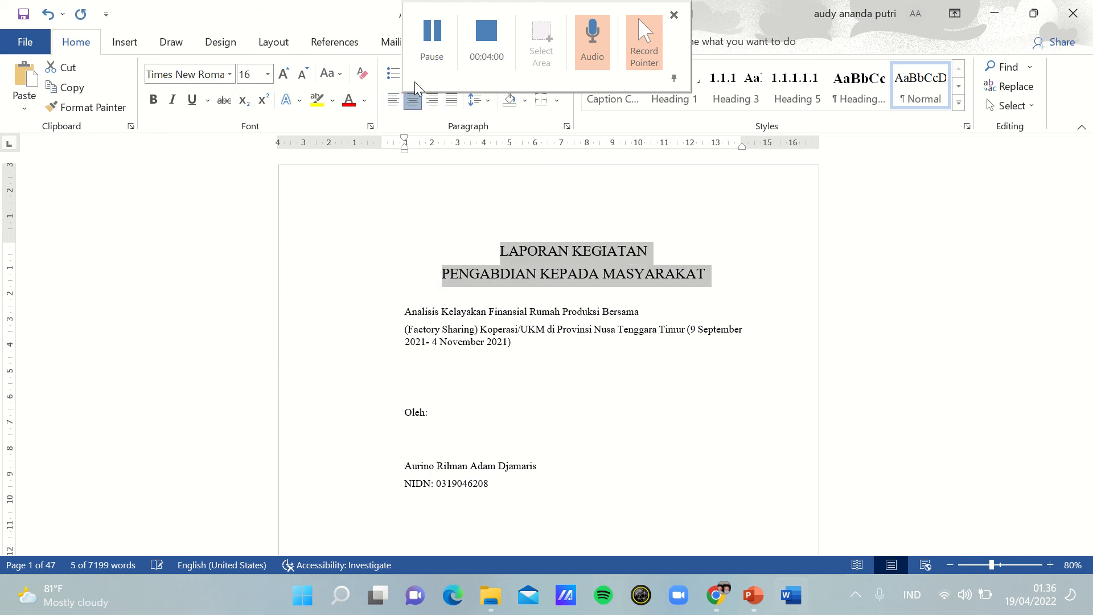
{"action": "left_click", "coordinate": [155, 102]}
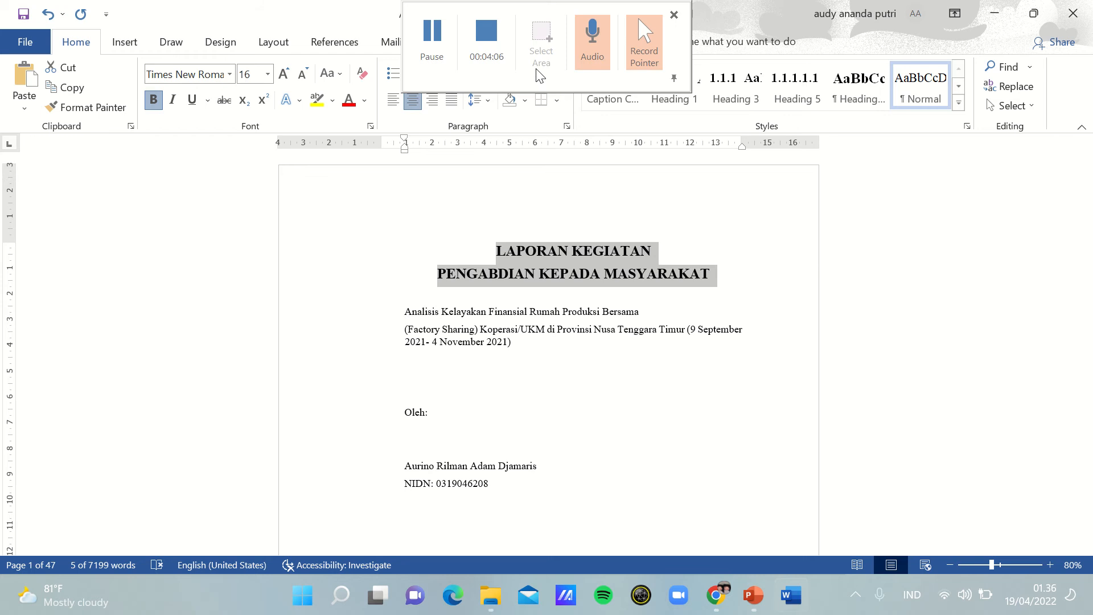
Step: Adjust the line spacing of the two main title lines on the cover page
{"action": "left_click", "coordinate": [442, 54]}
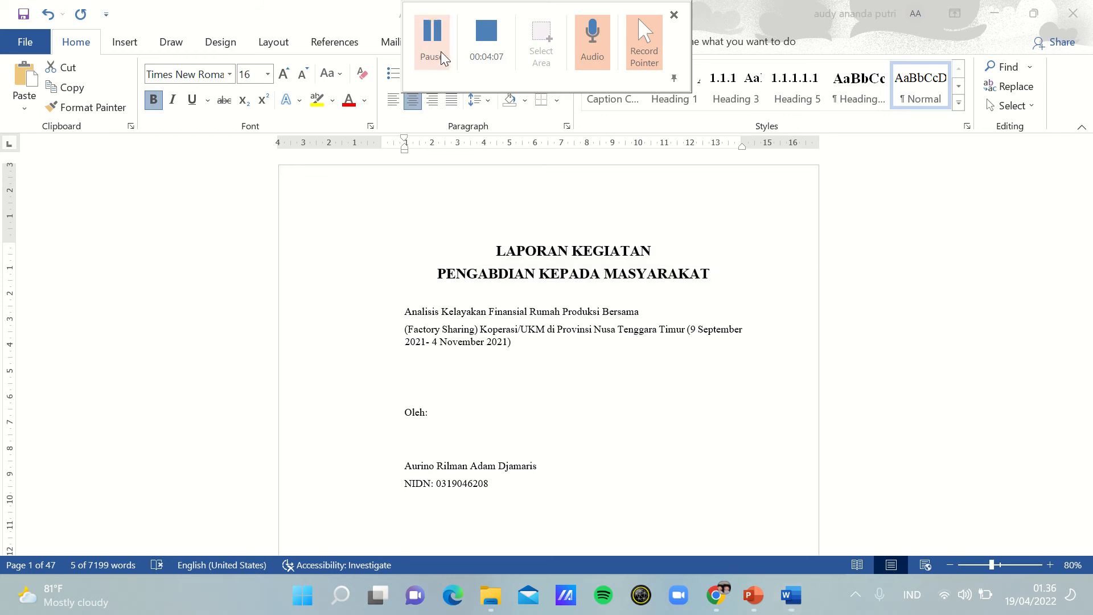
{"action": "left_click", "coordinate": [482, 102]}
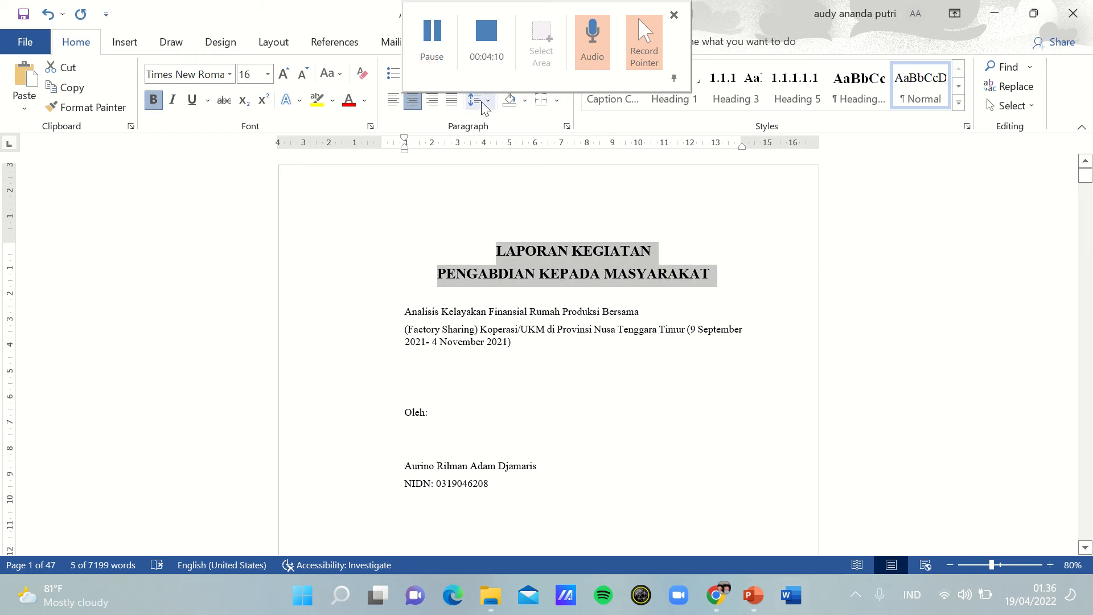
{"action": "left_click", "coordinate": [482, 104]}
{"action": "left_click", "coordinate": [519, 122]}
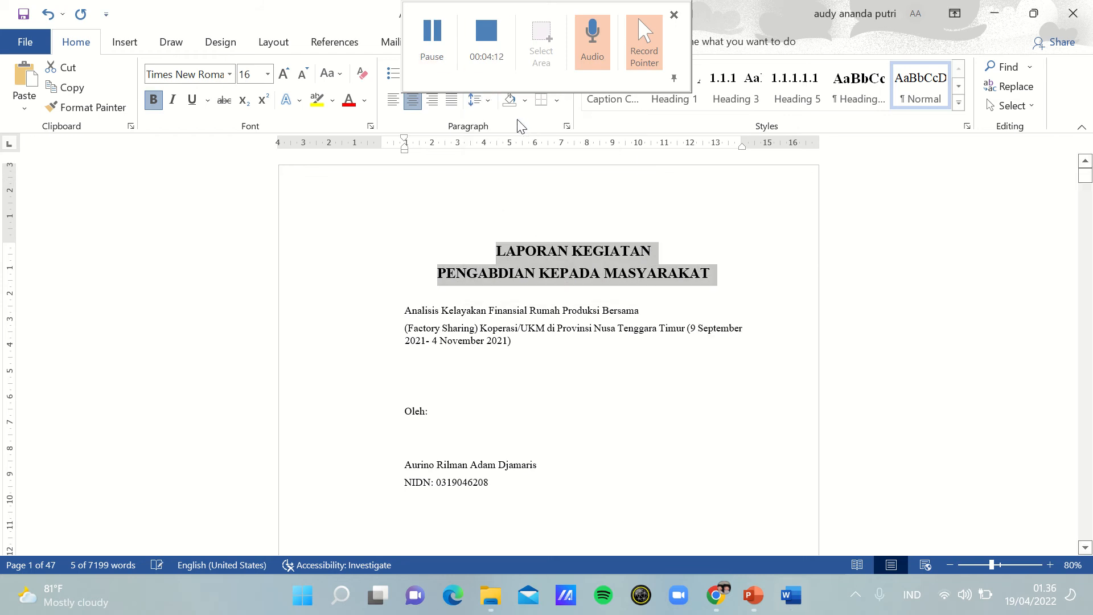
{"action": "left_click", "coordinate": [447, 53]}
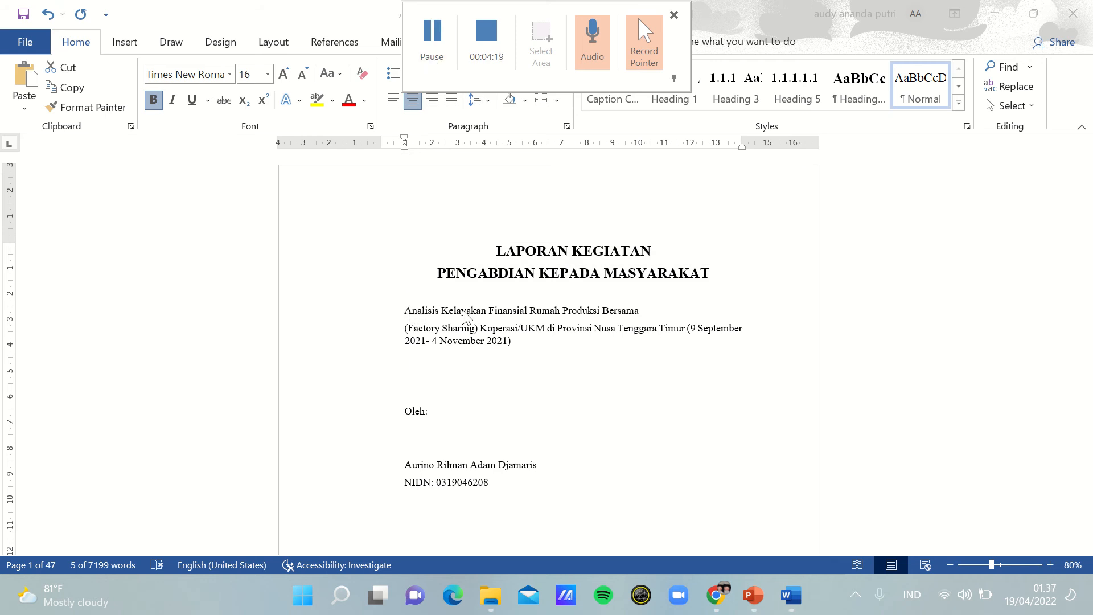
Step: Center and bold the cover subtitle, from "Analisis Kelayakan Finansial" through the line with the dates
{"action": "left_click", "coordinate": [407, 306]}
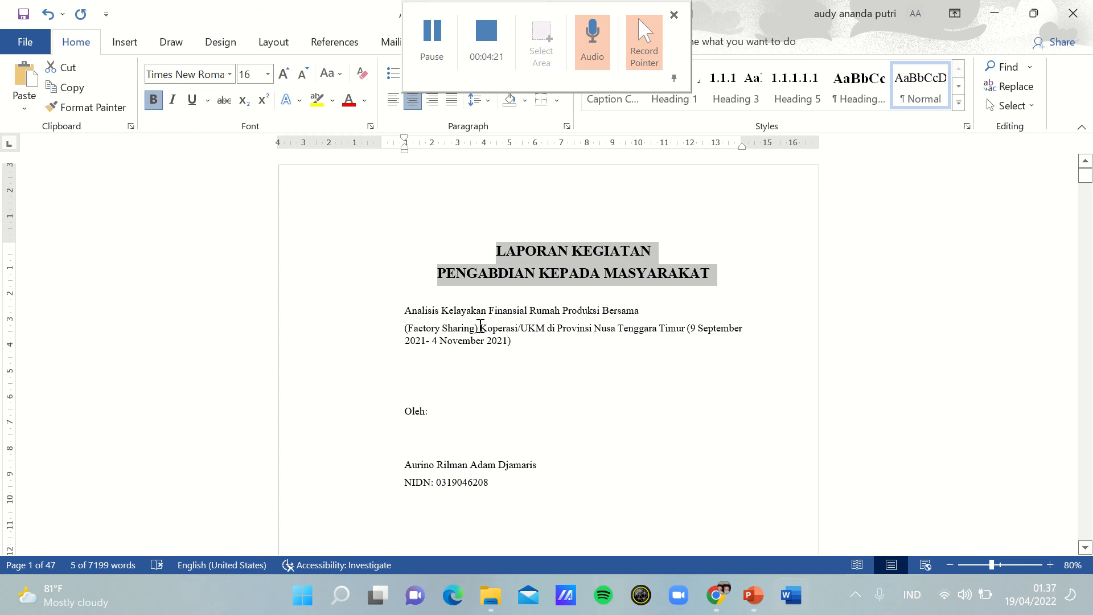
{"action": "left_click", "coordinate": [493, 265]}
{"action": "left_click_drag", "start_coordinate": [497, 251], "coordinate": [706, 291]}
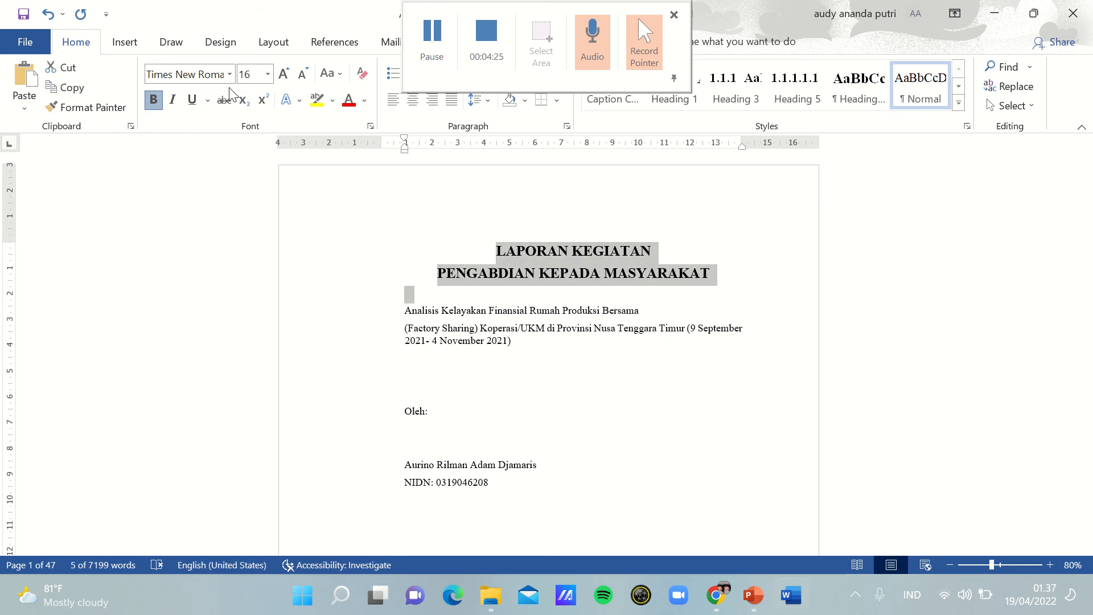
{"action": "left_click", "coordinate": [417, 315]}
{"action": "left_click_drag", "start_coordinate": [423, 317], "coordinate": [633, 361]}
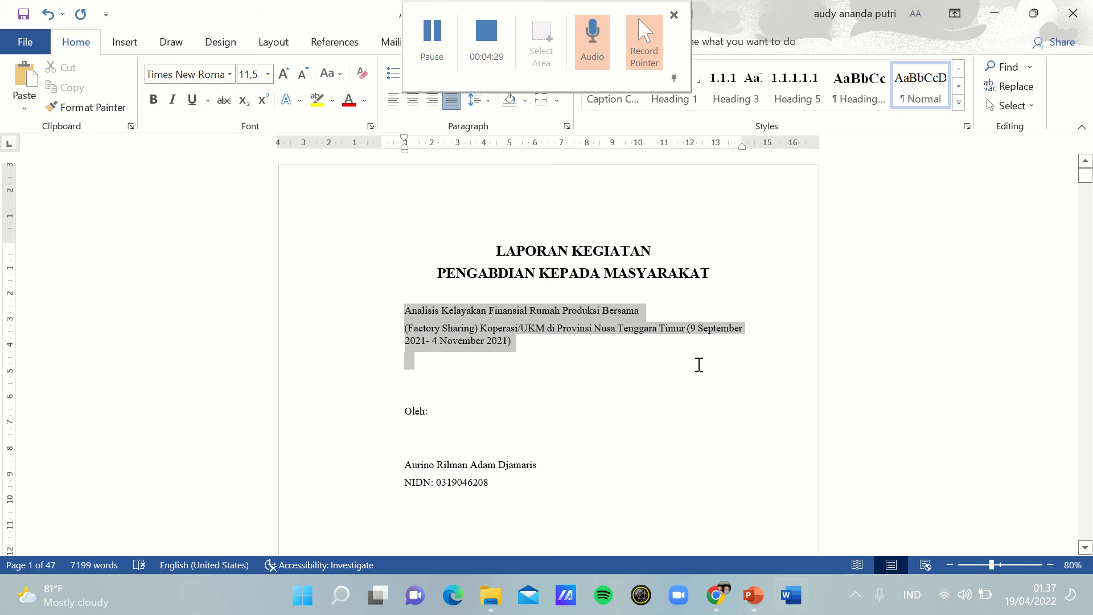
{"action": "left_click", "coordinate": [413, 101]}
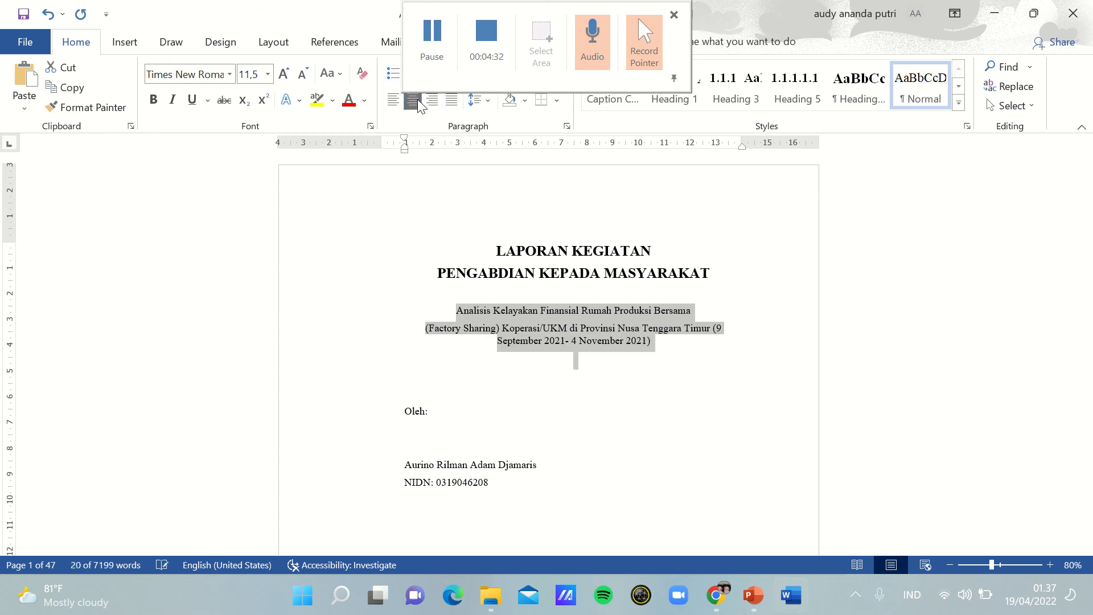
{"action": "left_click", "coordinate": [151, 102]}
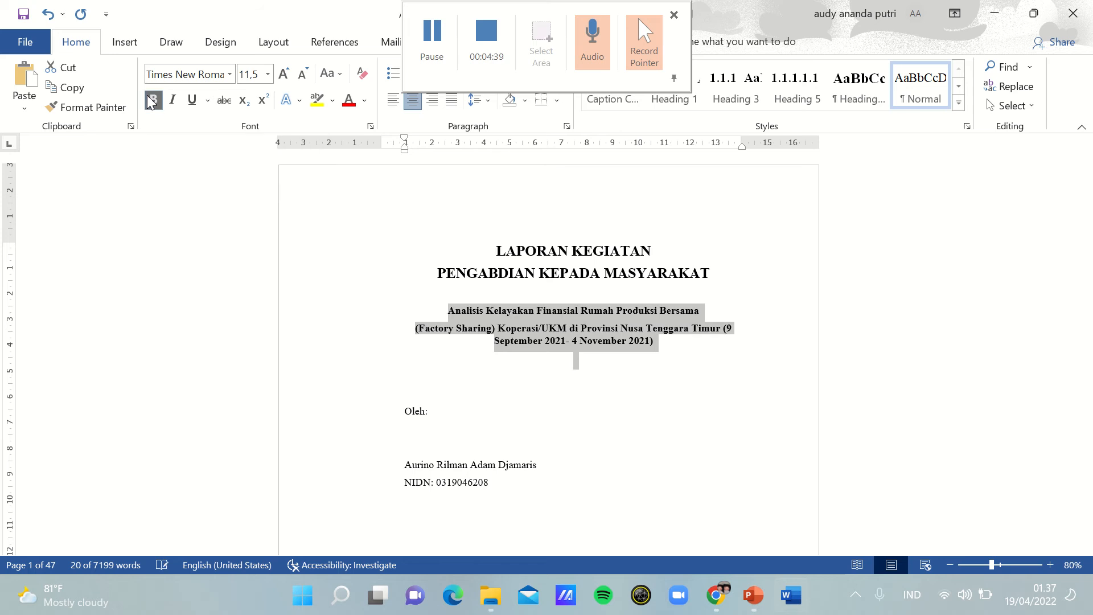
Step: Set the cover subtitle's font to Times New Roman at 14 pt
{"action": "left_click", "coordinate": [267, 75]}
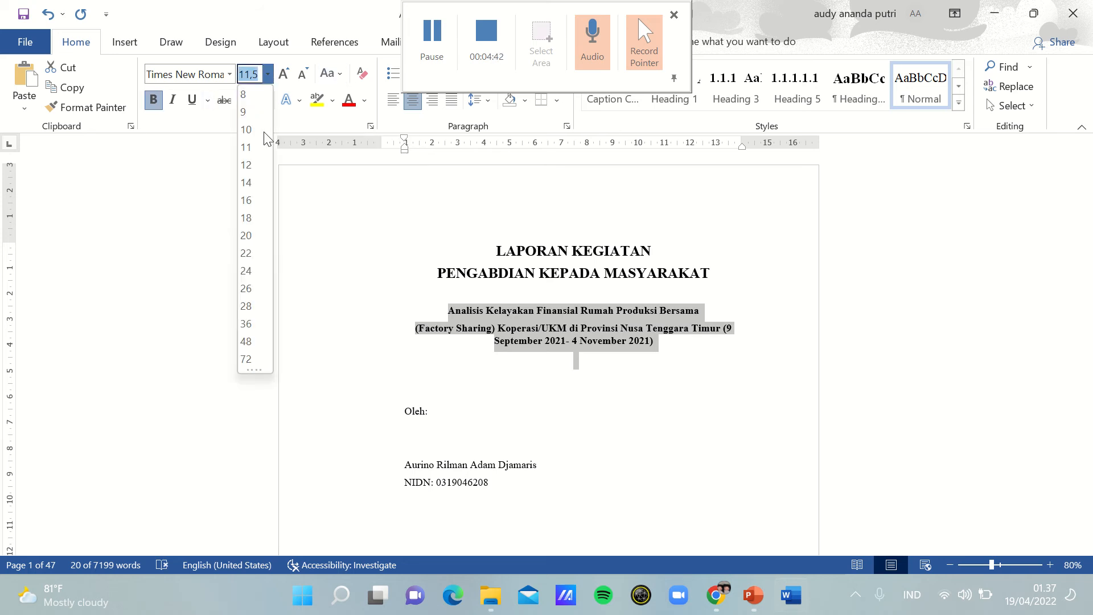
{"action": "left_click", "coordinate": [251, 182]}
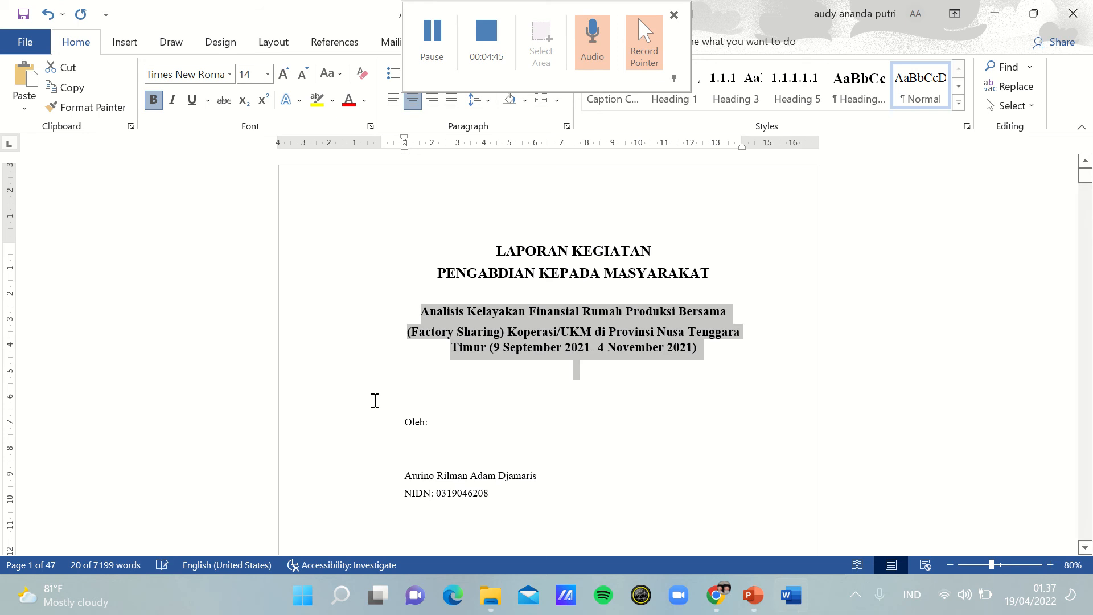
{"action": "left_click", "coordinate": [230, 75]}
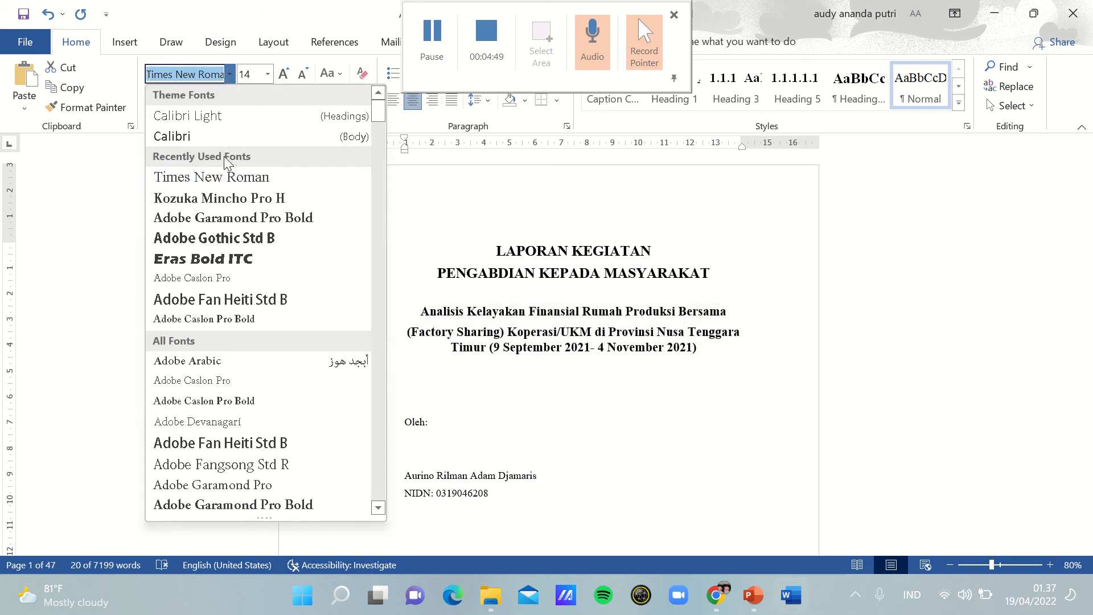
{"action": "left_click", "coordinate": [225, 174]}
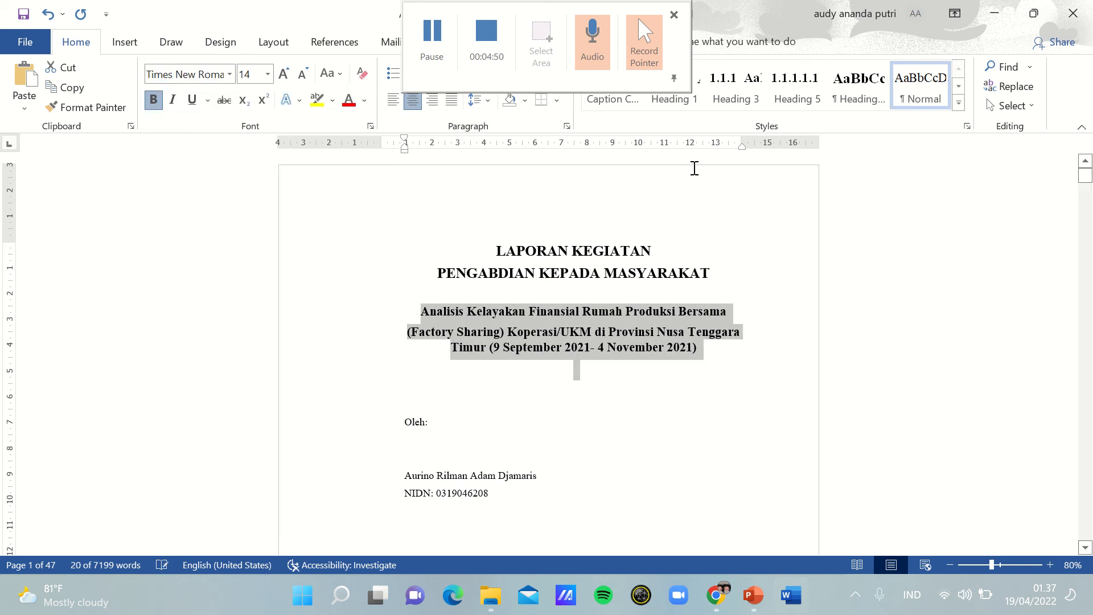
{"action": "left_click", "coordinate": [525, 386]}
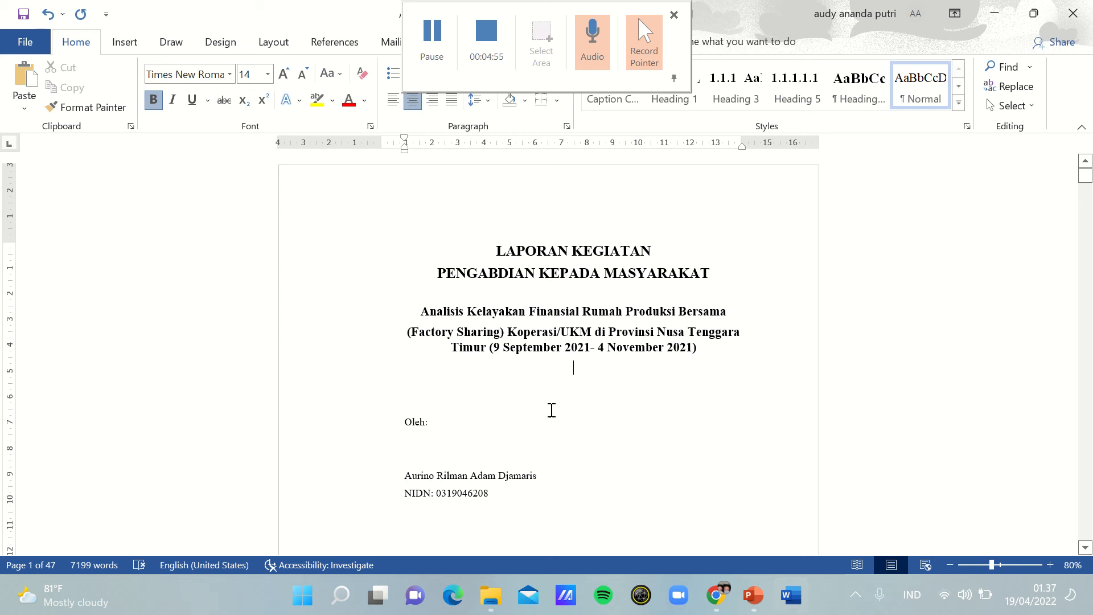
Step: Move the Universitas Bakrie logo up to between the cover subtitle and the "Oleh:" line
{"action": "mouse_move", "coordinate": [1085, 175]}
{"action": "left_mouse_down"}
{"action": "mouse_move", "coordinate": [1085, 192]}
{"action": "mouse_move", "coordinate": [1090, 181]}
{"action": "left_mouse_up"}
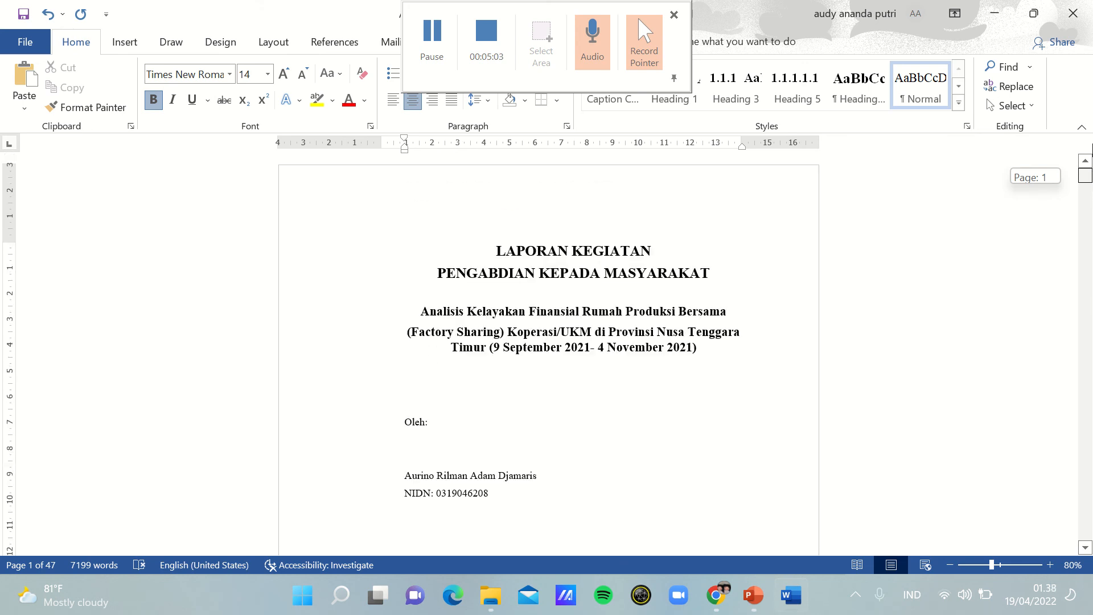
{"action": "key", "text": "Down"}
{"action": "key", "text": "Down"}
{"action": "key", "text": "Down"}
{"action": "key", "text": "Down"}
{"action": "key", "text": "Down"}
{"action": "key", "text": "Down"}
{"action": "key", "text": "Down"}
{"action": "key", "text": "Down"}
{"action": "key", "text": "Down"}
{"action": "key", "text": "Down"}
{"action": "key", "text": "Down"}
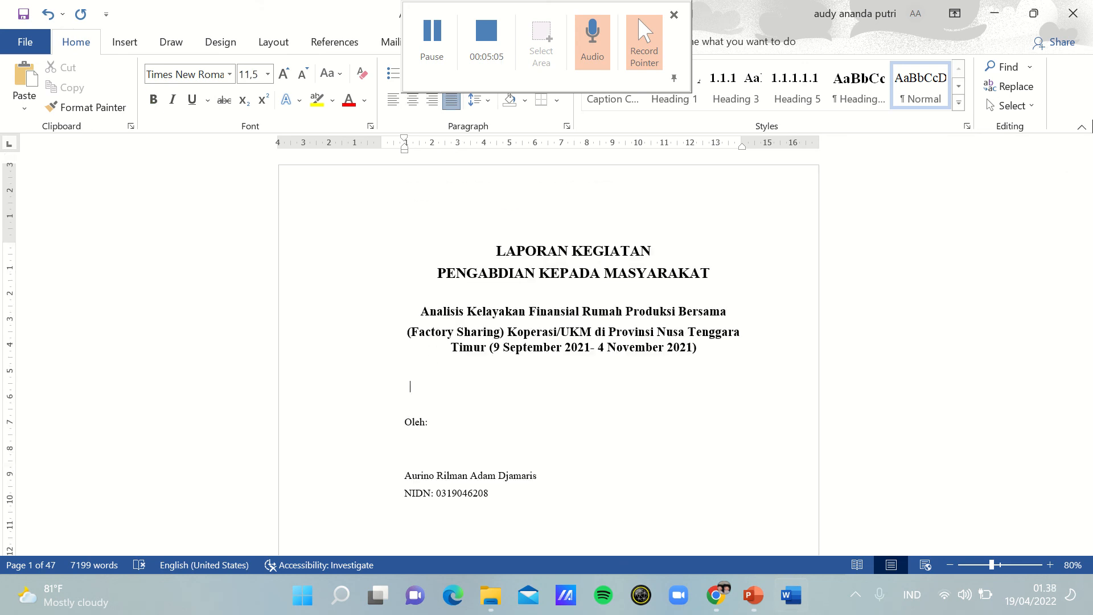
{"action": "key", "text": "Down"}
{"action": "key", "text": "Down"}
{"action": "key", "text": "Down"}
{"action": "key", "text": "Down"}
{"action": "key", "text": "Down"}
{"action": "key", "text": "Down"}
{"action": "key", "text": "Down"}
{"action": "key", "text": "Down"}
{"action": "key", "text": "Down"}
{"action": "key", "text": "Down"}
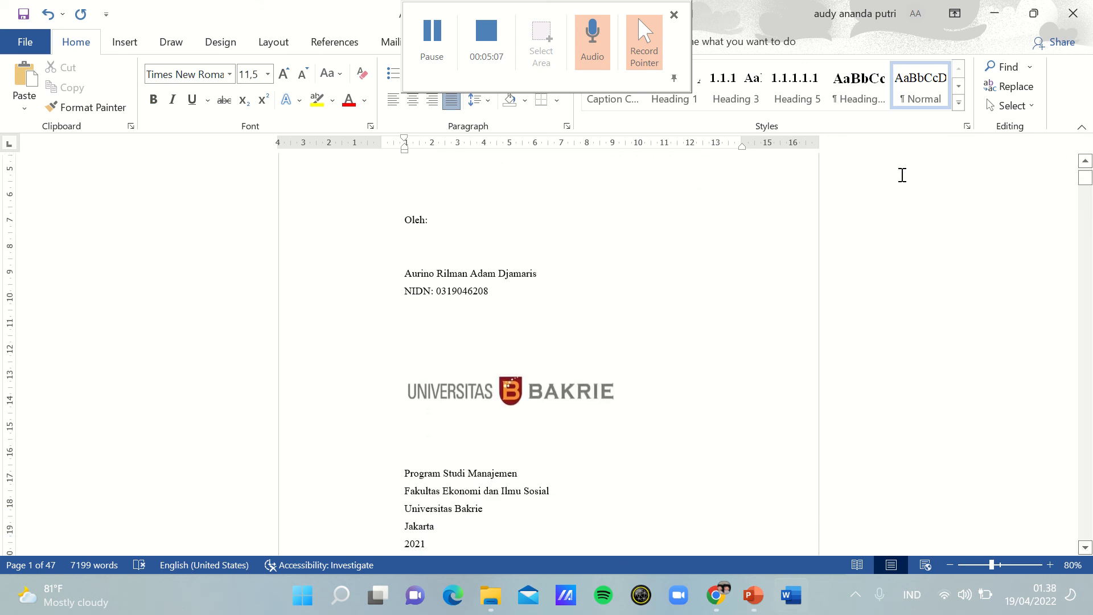
{"action": "left_click_drag", "start_coordinate": [535, 391], "coordinate": [542, 202]}
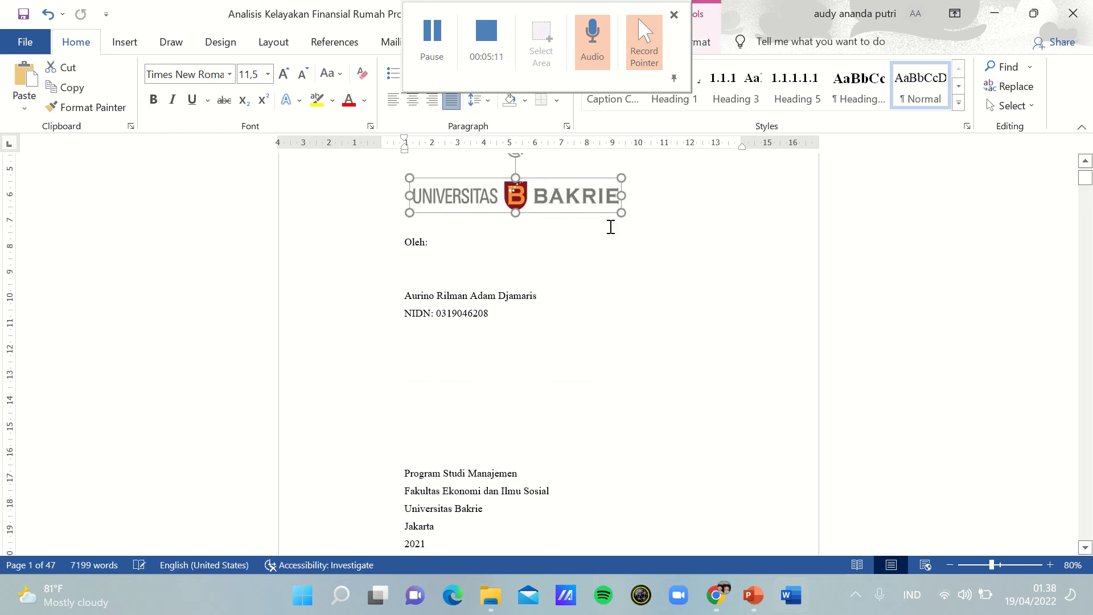
Step: Center the Universitas Bakrie logo and enlarge it to span the text width between the margins
{"action": "key", "text": "Up"}
{"action": "key", "text": "Up"}
{"action": "key", "text": "Up"}
{"action": "key", "text": "Up"}
{"action": "key", "text": "Up"}
{"action": "key", "text": "Up"}
{"action": "key", "text": "Up"}
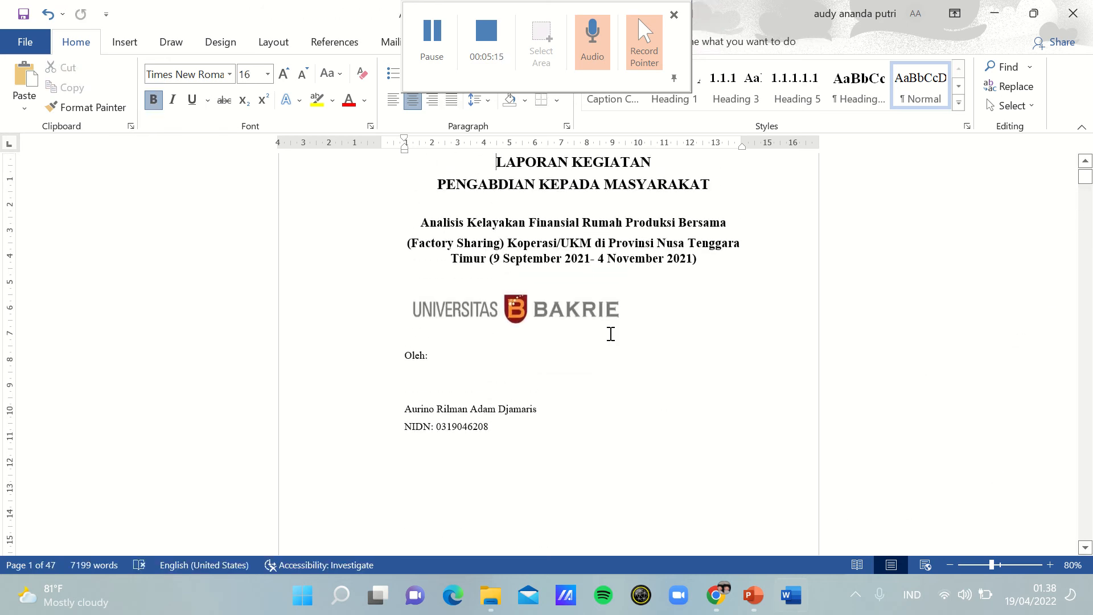
{"action": "mouse_move", "coordinate": [514, 302]}
{"action": "left_mouse_down"}
{"action": "mouse_move", "coordinate": [556, 306]}
{"action": "mouse_move", "coordinate": [519, 306]}
{"action": "left_mouse_up"}
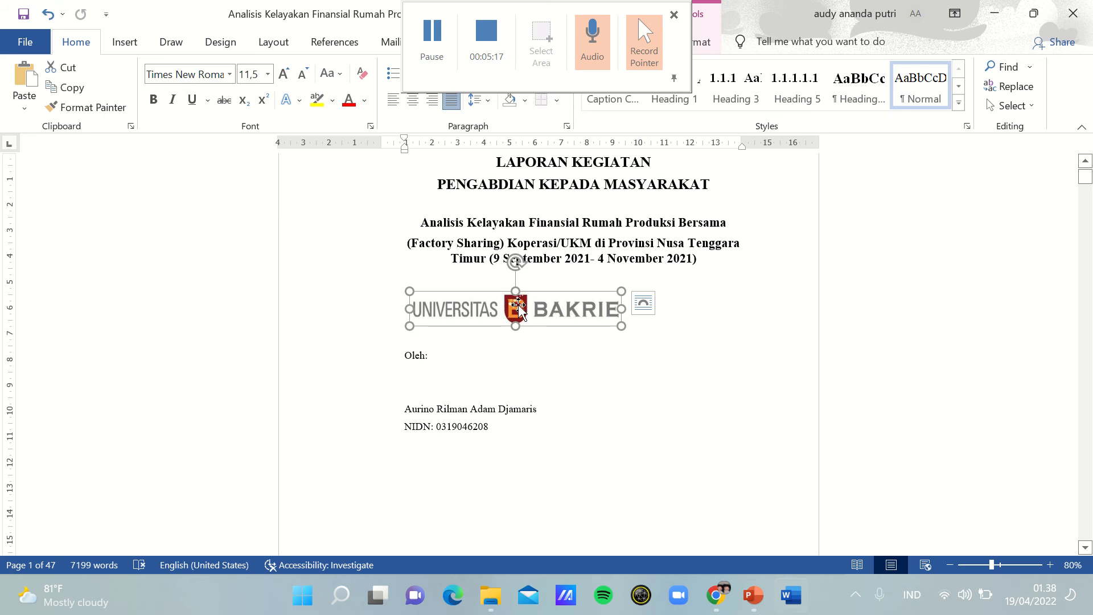
{"action": "left_click", "coordinate": [412, 100]}
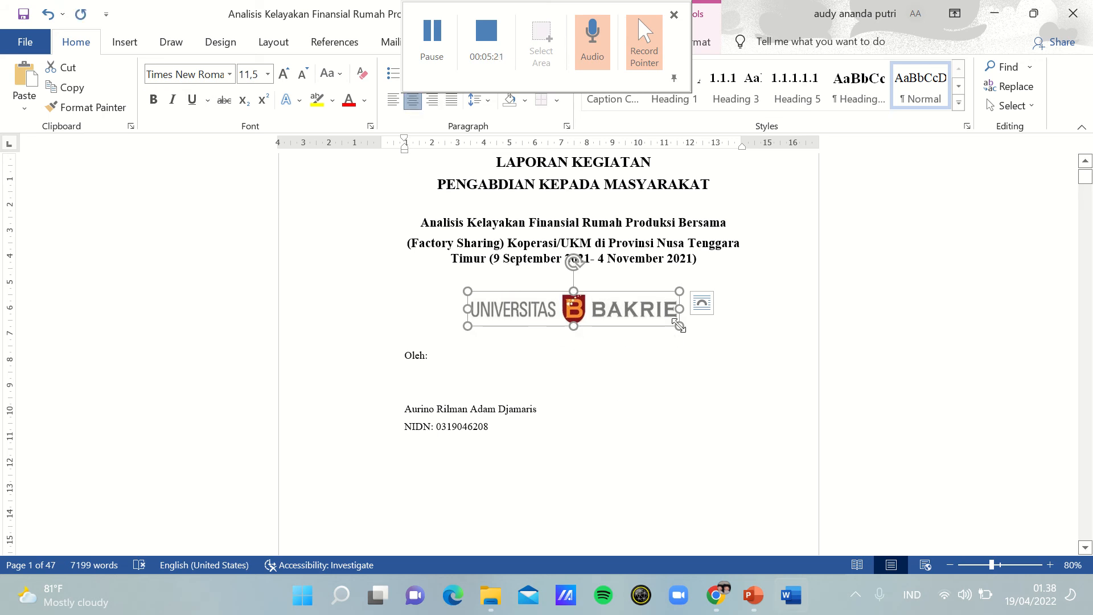
{"action": "left_click_drag", "start_coordinate": [679, 326], "coordinate": [804, 393]}
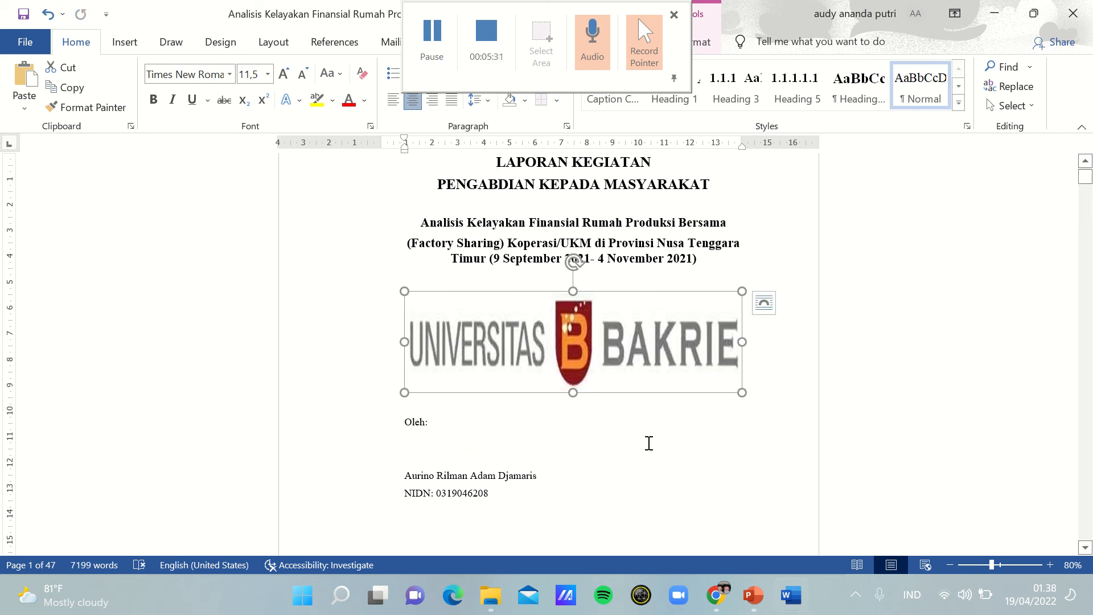
{"action": "left_click", "coordinate": [421, 56]}
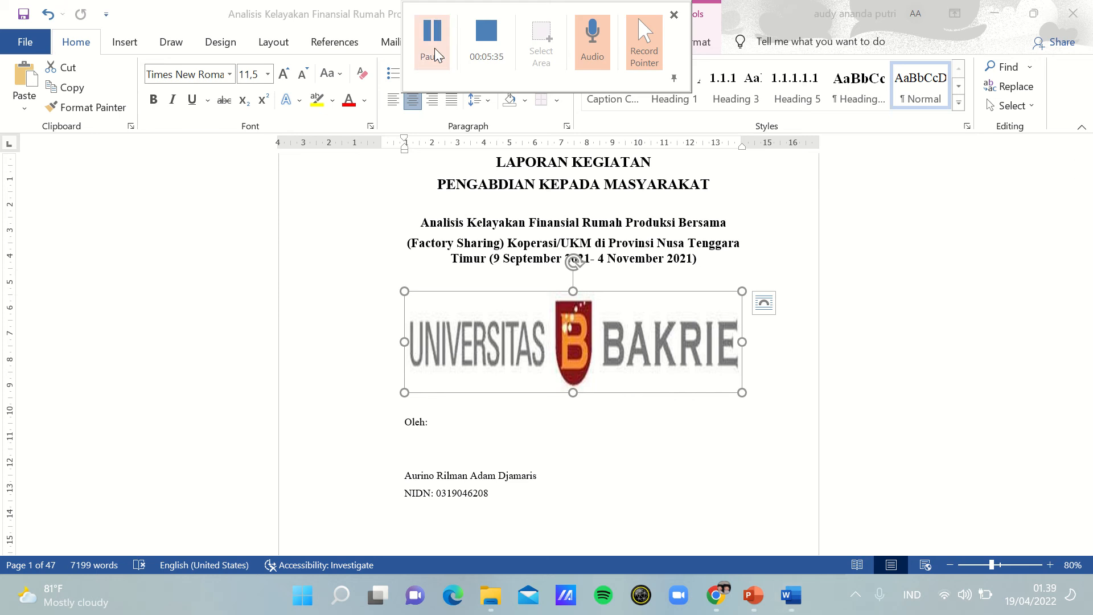
Step: Center the author block from "Oleh:" through the NIDN line and set it to 14 pt bold
{"action": "left_click", "coordinate": [402, 421]}
{"action": "left_click_drag", "start_coordinate": [403, 421], "coordinate": [548, 504]}
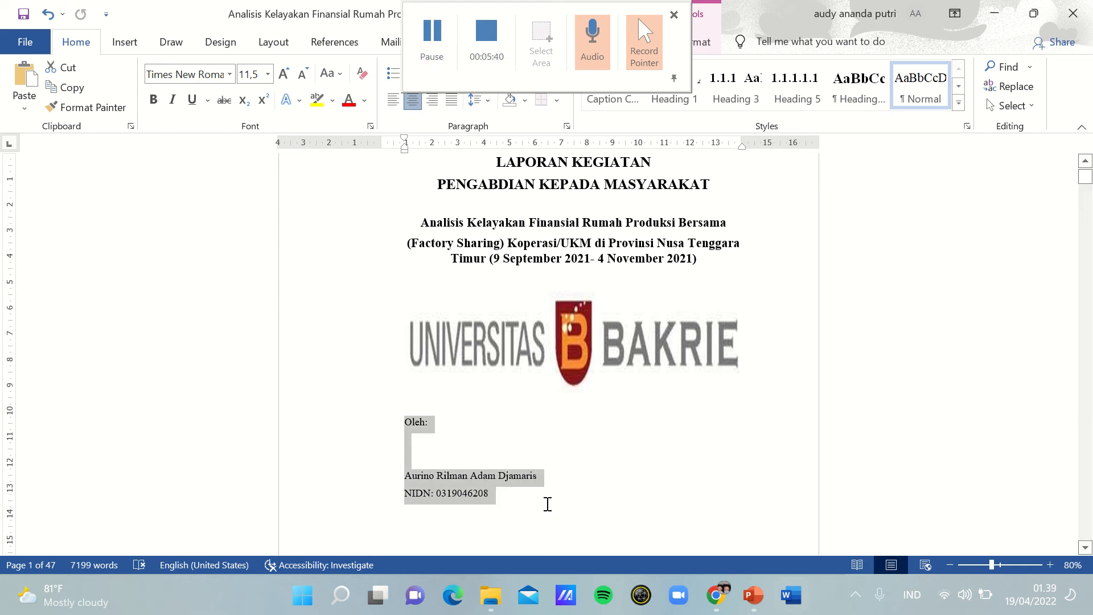
{"action": "left_click", "coordinate": [413, 100]}
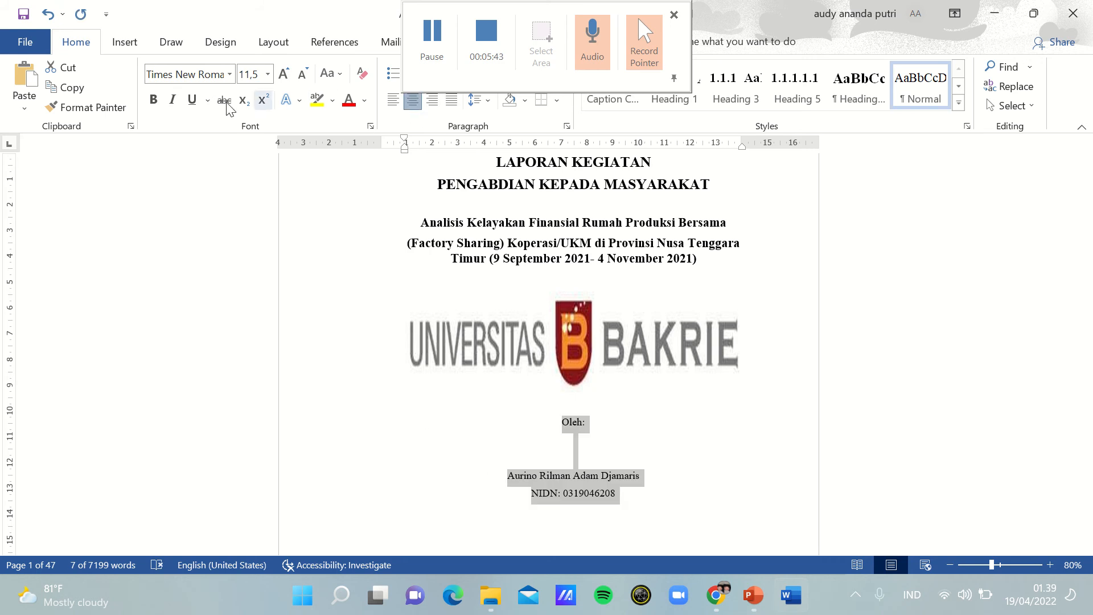
{"action": "left_click", "coordinate": [268, 74]}
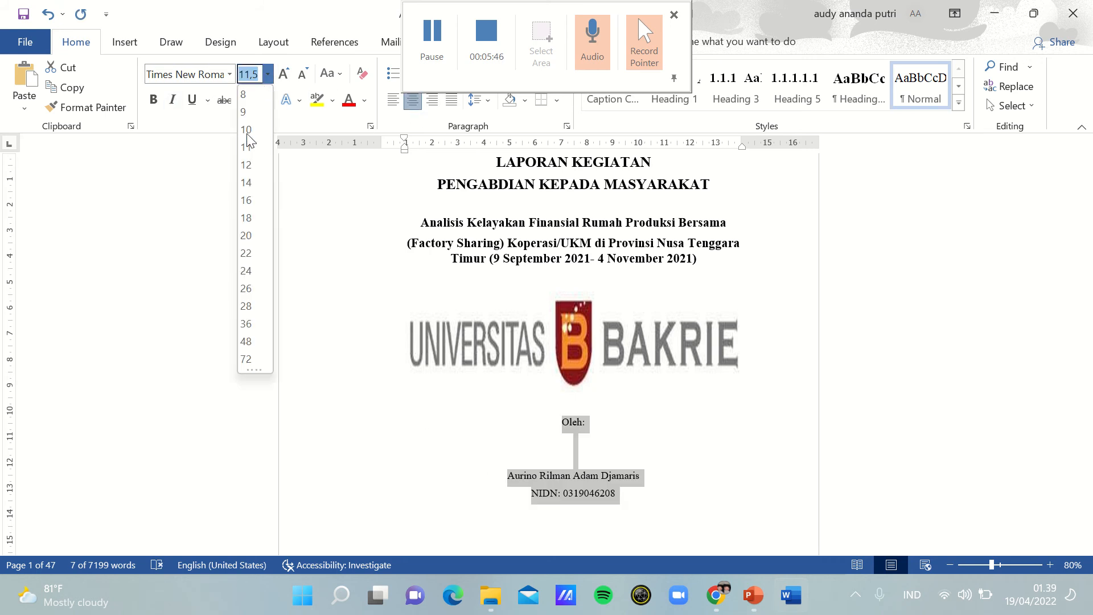
{"action": "left_click", "coordinate": [246, 183]}
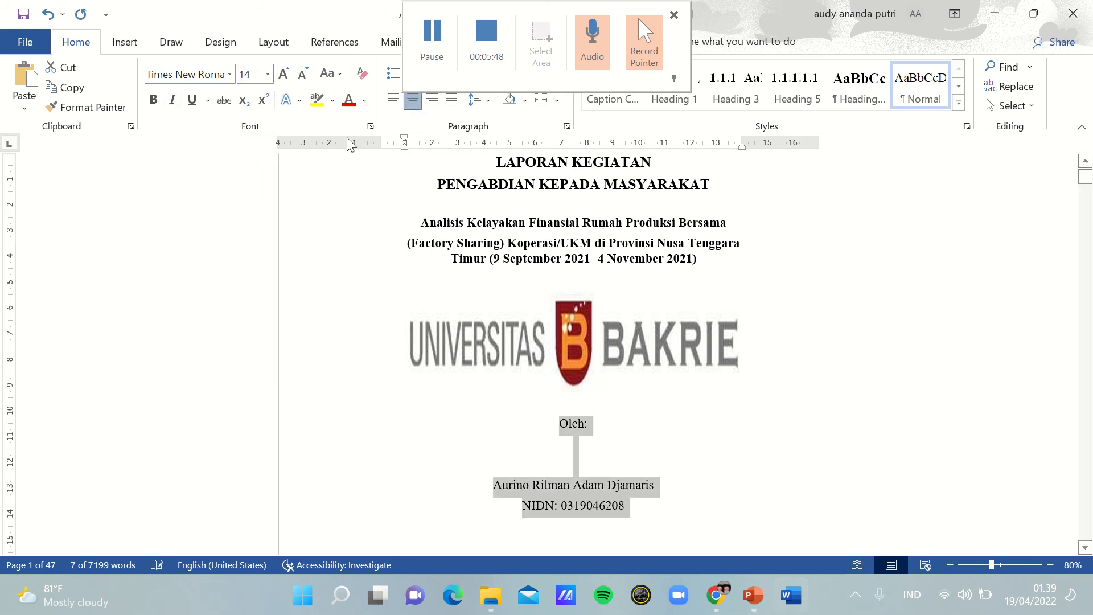
{"action": "left_click", "coordinate": [153, 102]}
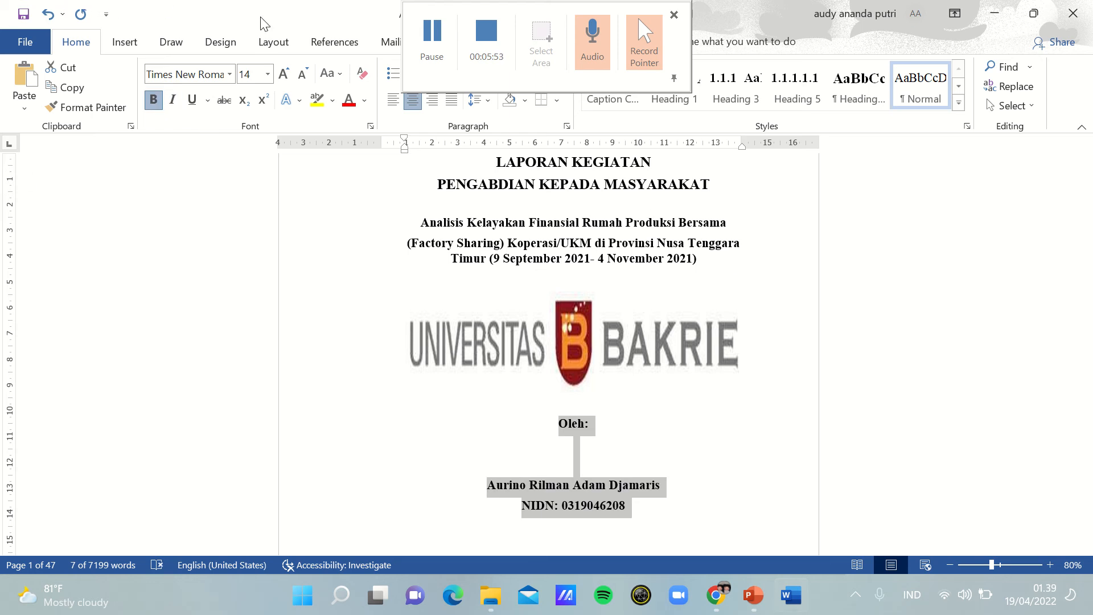
{"action": "left_click", "coordinate": [442, 47]}
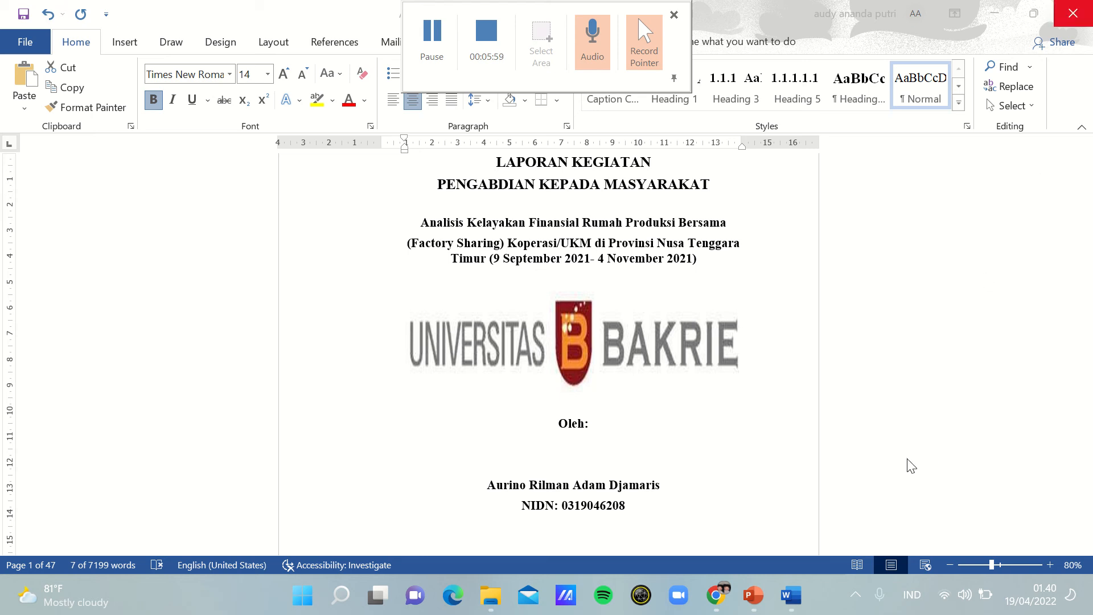
{"action": "left_click", "coordinate": [700, 422]}
{"action": "left_click", "coordinate": [768, 415]}
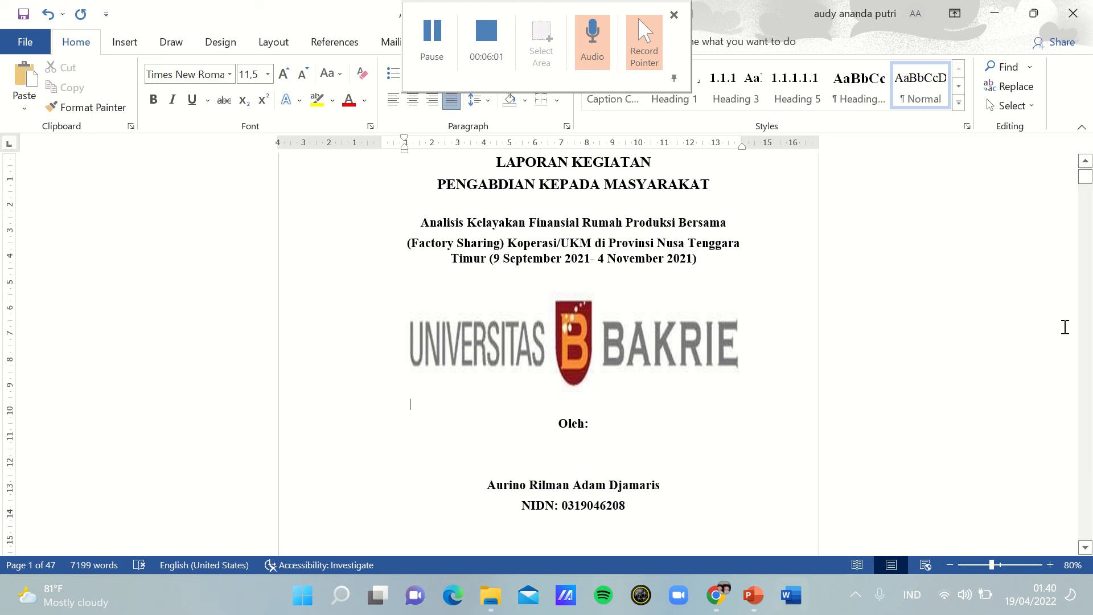
Step: Center the cover's closing block from "Program Studi Manajemen" through "2021" and set it to 14 pt bold
{"action": "left_click_drag", "start_coordinate": [1085, 175], "coordinate": [1088, 178]}
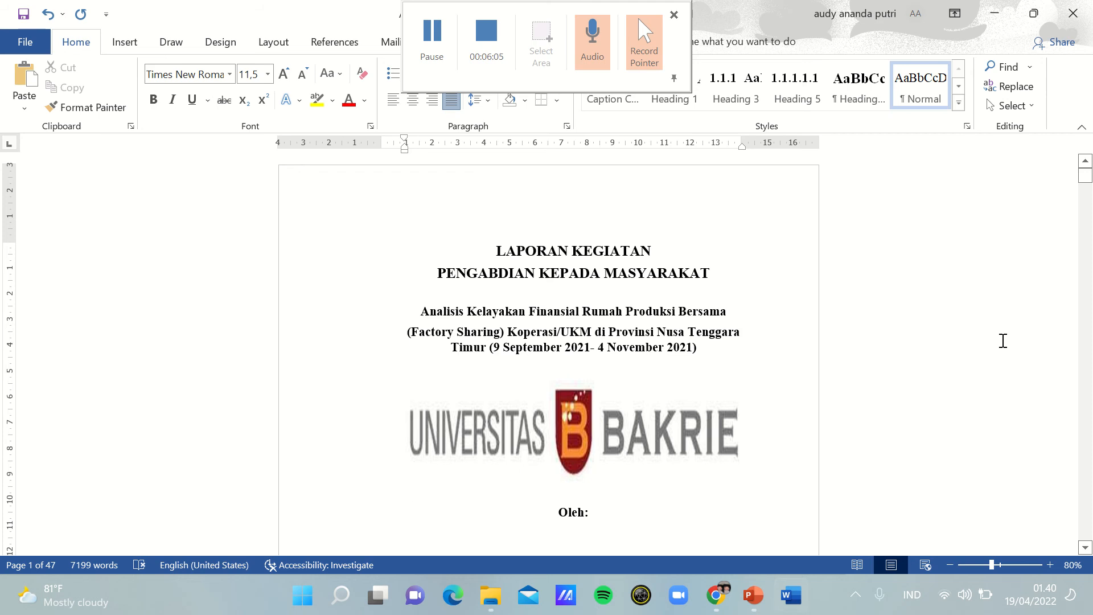
{"action": "scroll", "coordinate": [1002, 340], "scroll_direction": "down", "scroll_amount": 10}
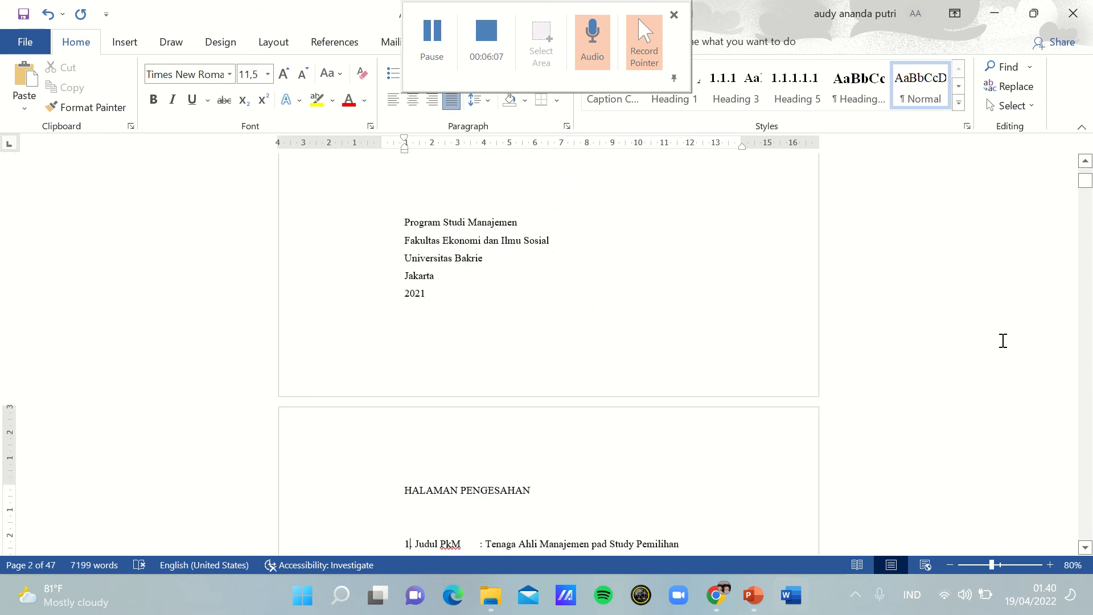
{"action": "key", "text": "Up"}
{"action": "key", "text": "Up"}
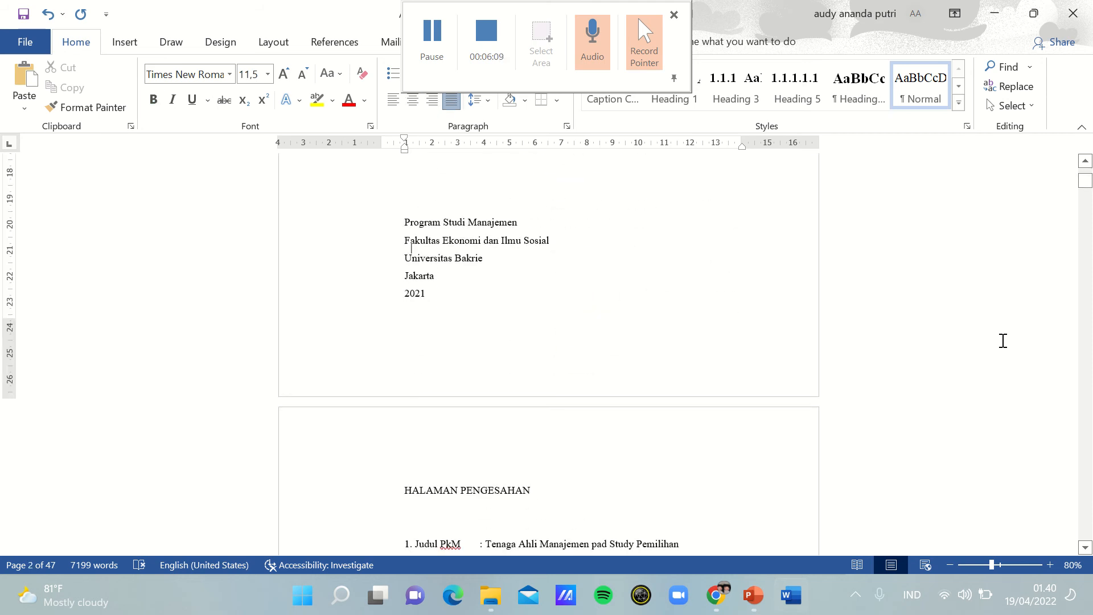
{"action": "key", "text": "Up"}
{"action": "key", "text": "Up"}
{"action": "key", "text": "Up"}
{"action": "key", "text": "Up"}
{"action": "key", "text": "Up"}
{"action": "key", "text": "Up"}
{"action": "key", "text": "Up"}
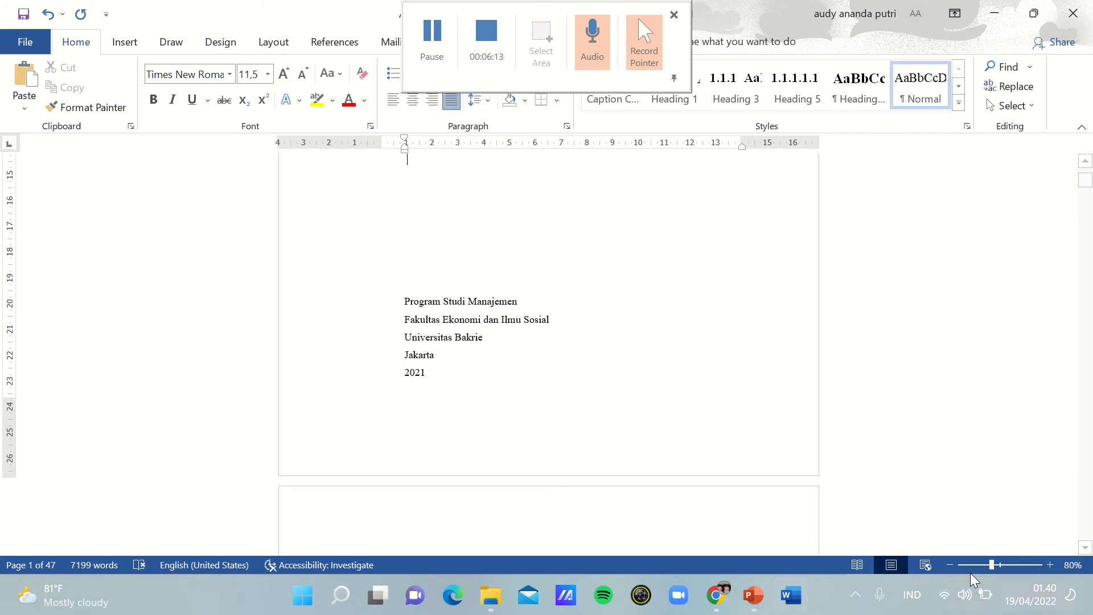
{"action": "left_click", "coordinate": [949, 565]}
{"action": "left_click", "coordinate": [949, 565]}
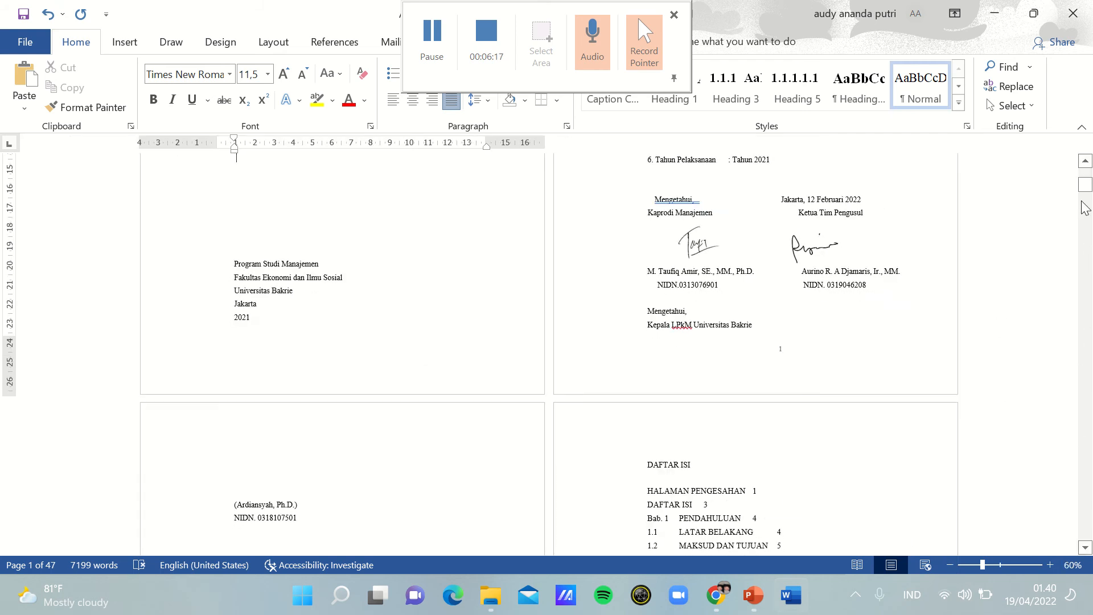
{"action": "left_click_drag", "start_coordinate": [1084, 186], "coordinate": [1084, 190]}
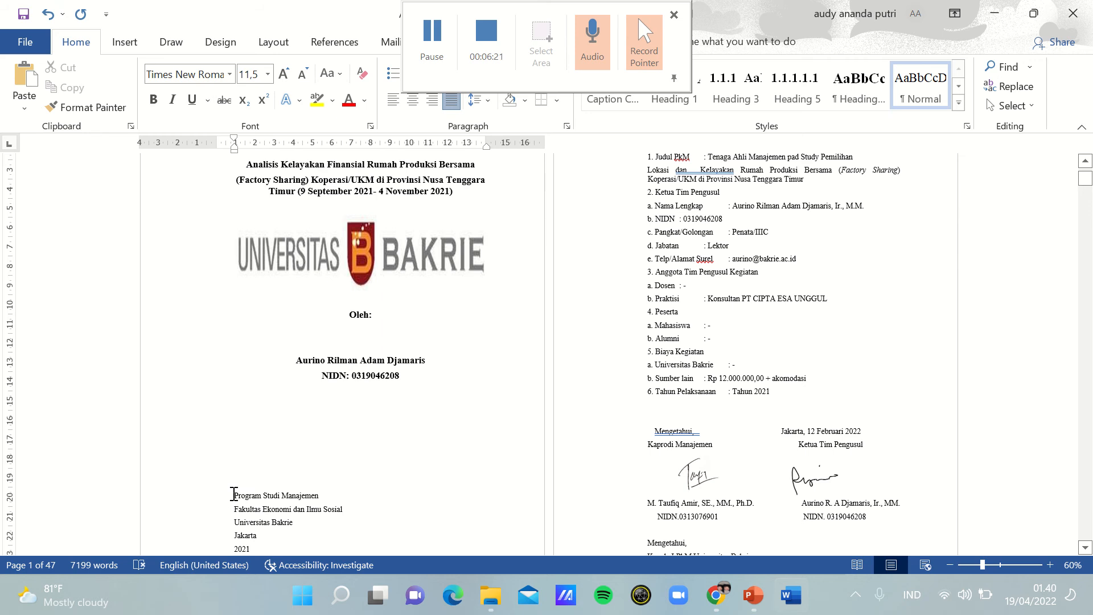
{"action": "left_click_drag", "start_coordinate": [234, 494], "coordinate": [381, 465]}
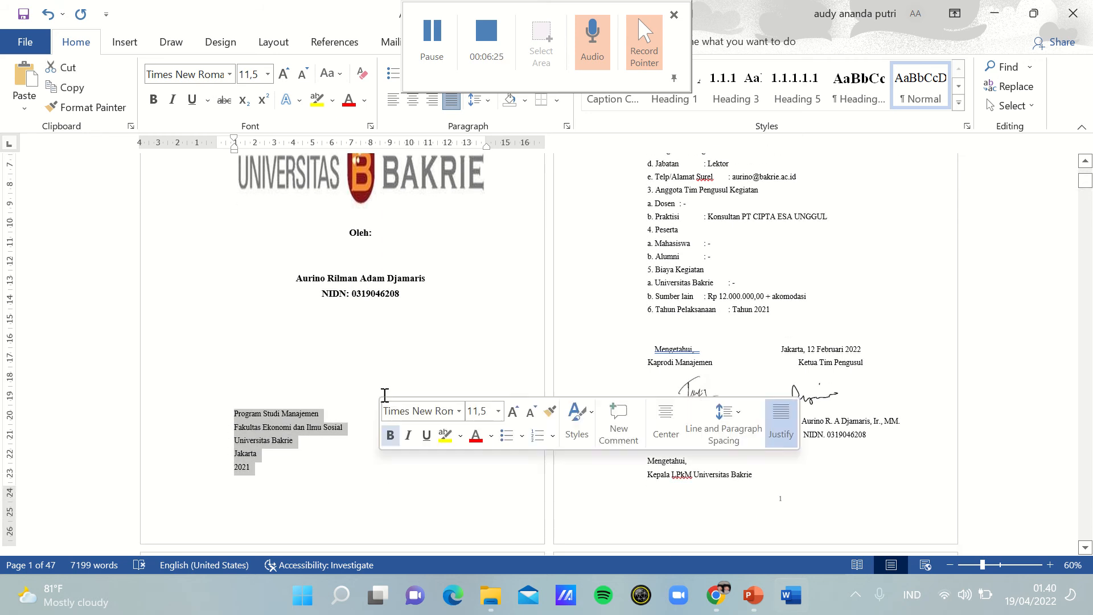
{"action": "left_click", "coordinate": [413, 100]}
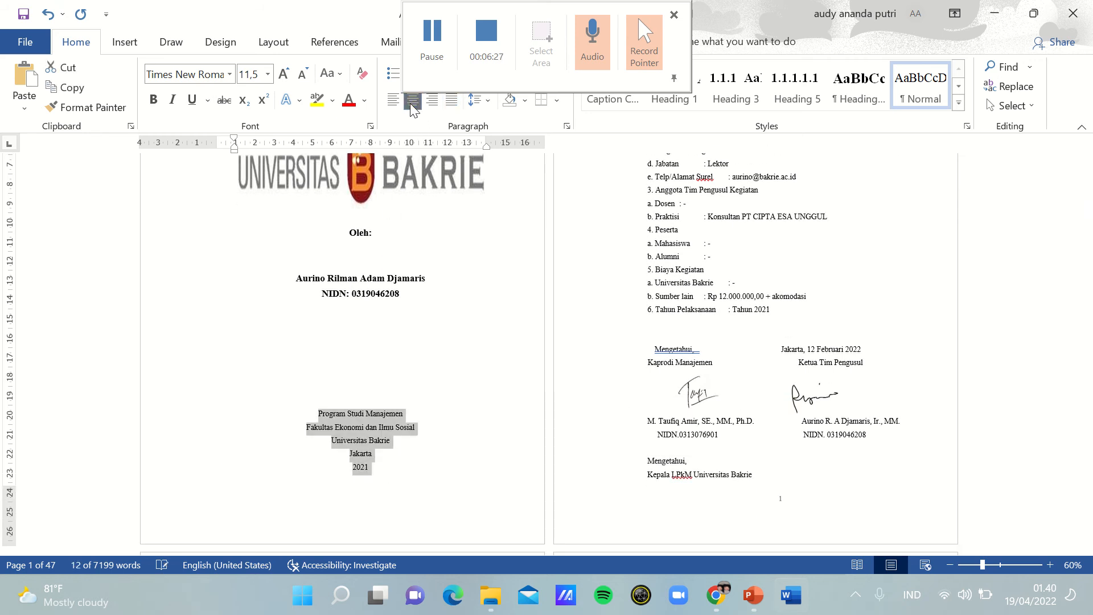
{"action": "left_click", "coordinate": [268, 74]}
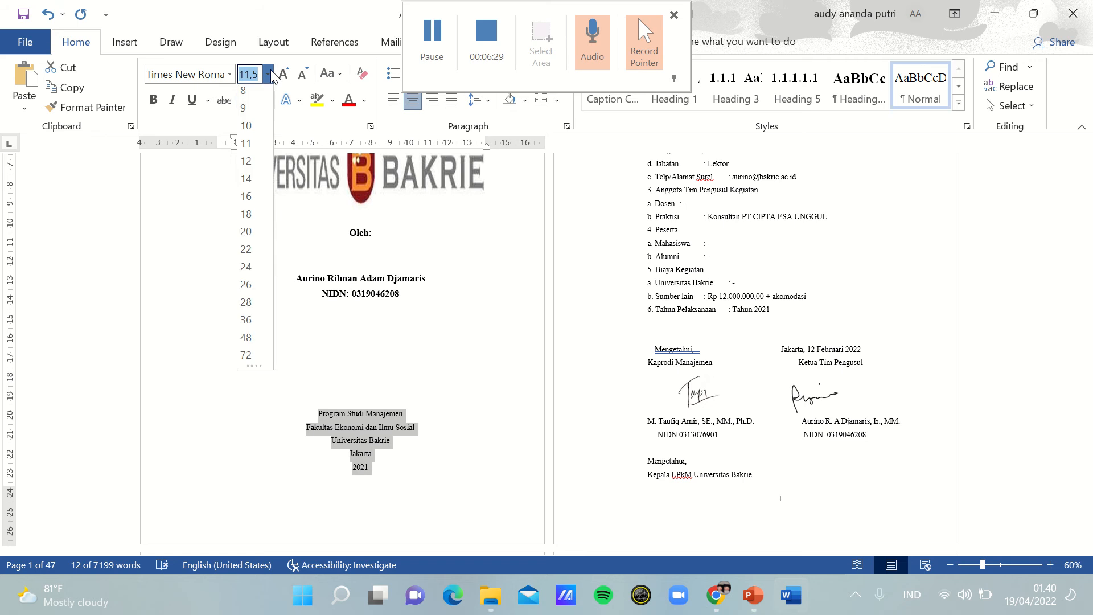
{"action": "left_click", "coordinate": [246, 183]}
{"action": "left_click", "coordinate": [153, 100]}
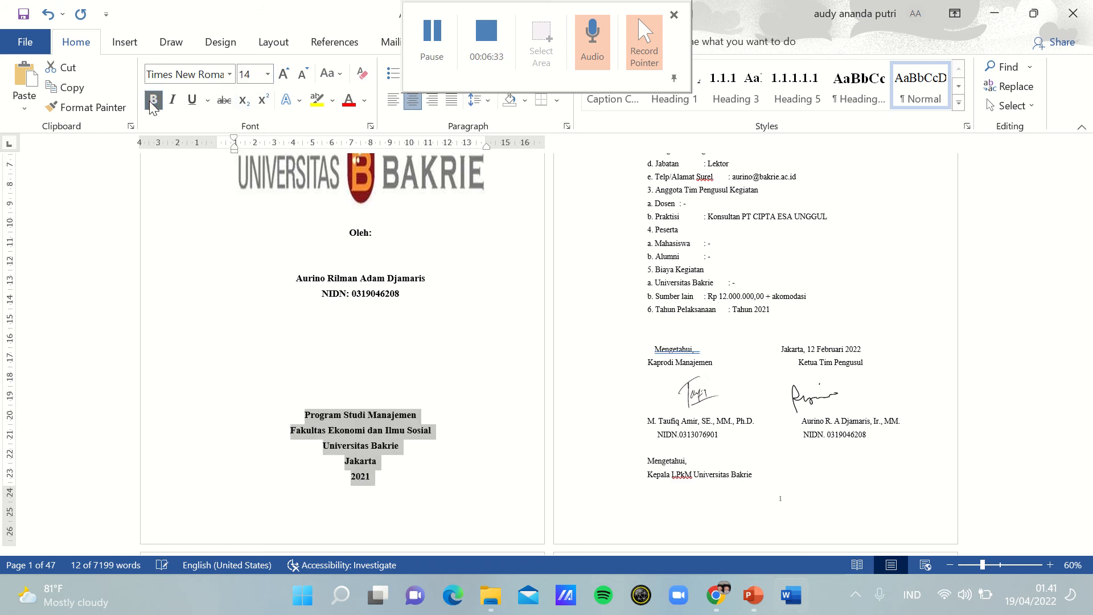
{"action": "left_click", "coordinate": [311, 409]}
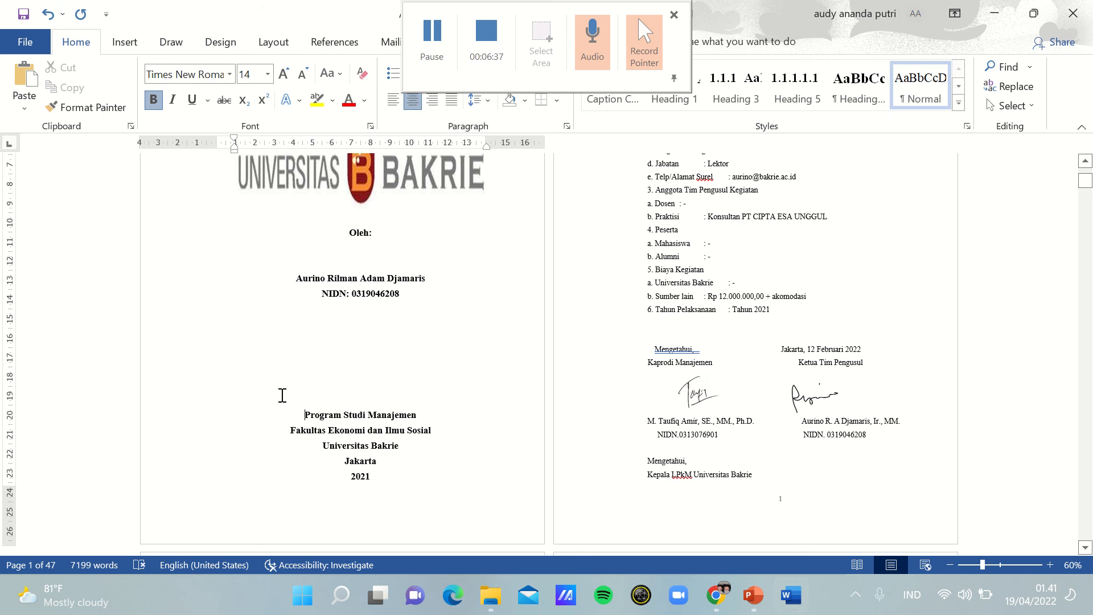
Step: Remove five blank lines between the NIDN line and "Program Studi Manajemen", keeping the full NIDN text intact
{"action": "left_click", "coordinate": [199, 367]}
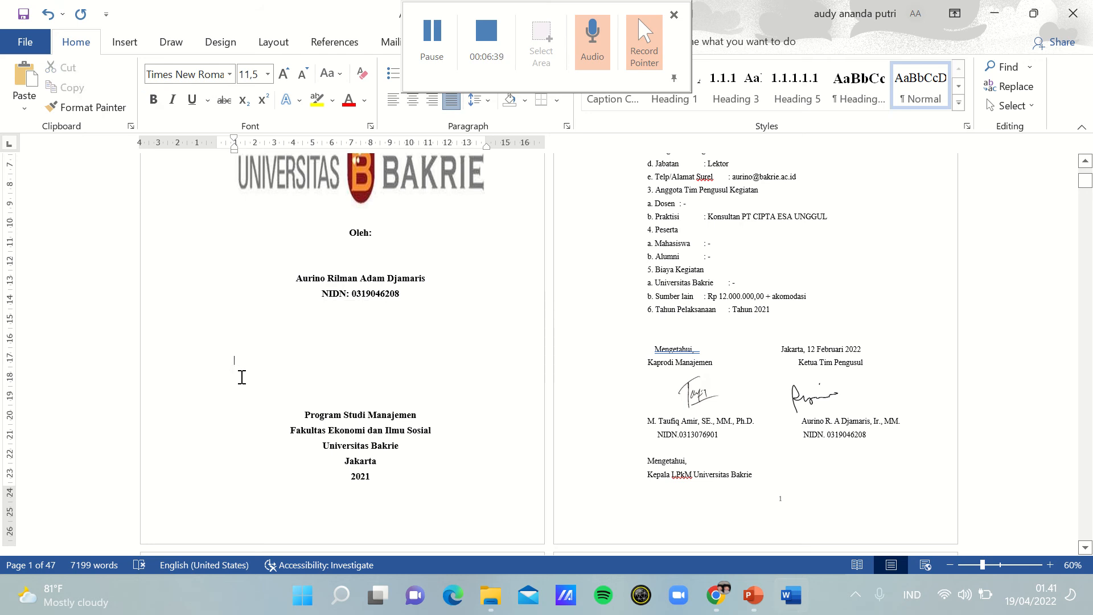
{"action": "key", "text": "BackSpace"}
{"action": "key", "text": "BackSpace"}
{"action": "key", "text": "BackSpace"}
{"action": "key", "text": "BackSpace"}
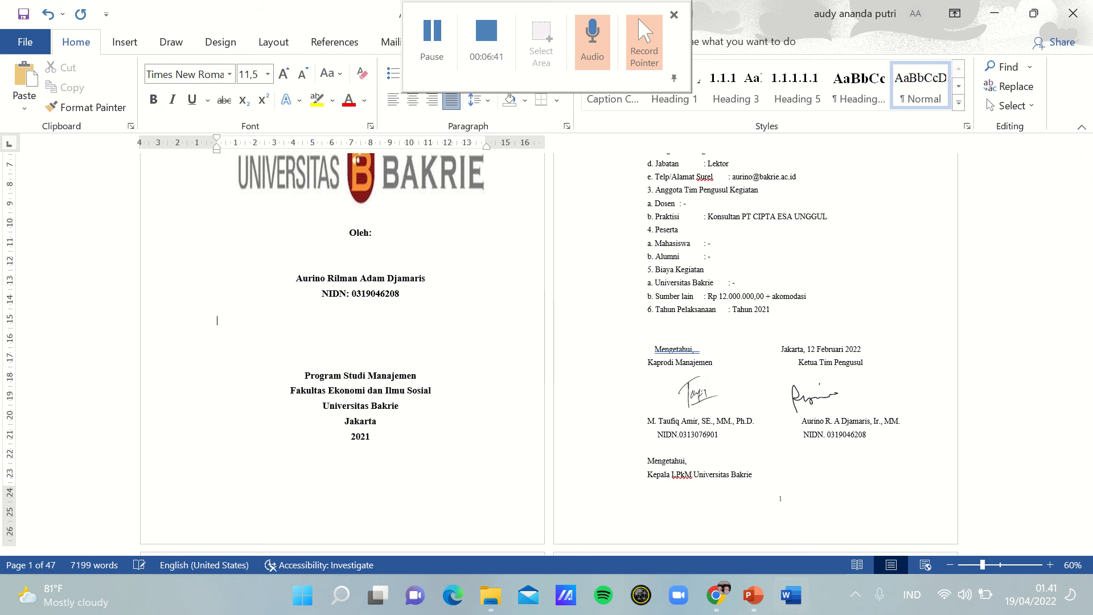
{"action": "key", "text": "BackSpace"}
{"action": "key", "text": "BackSpace"}
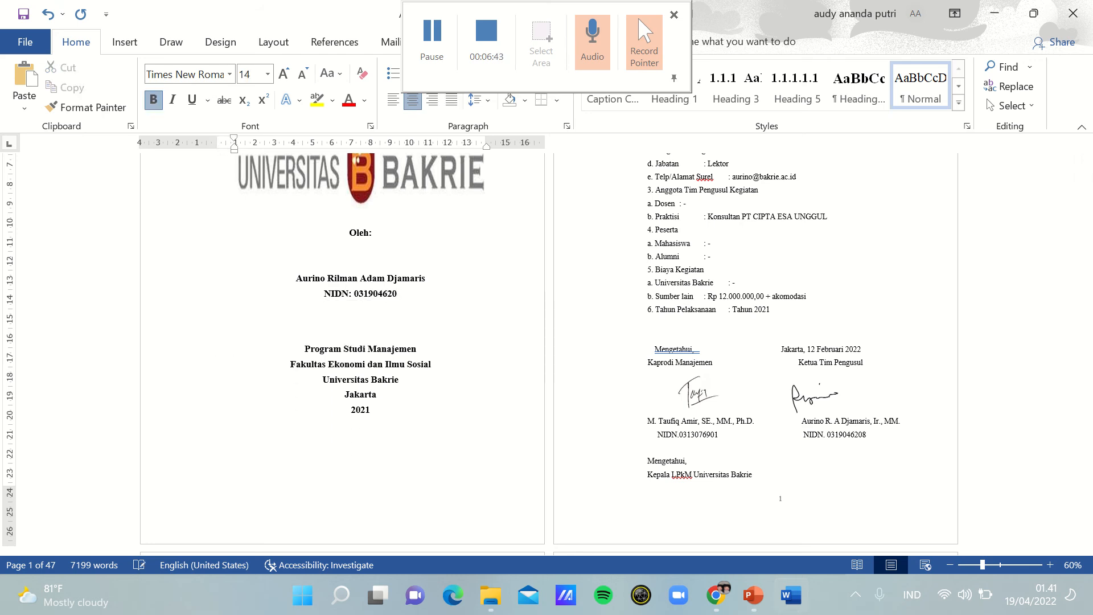
{"action": "left_click", "coordinate": [48, 14]}
{"action": "left_click", "coordinate": [238, 333]}
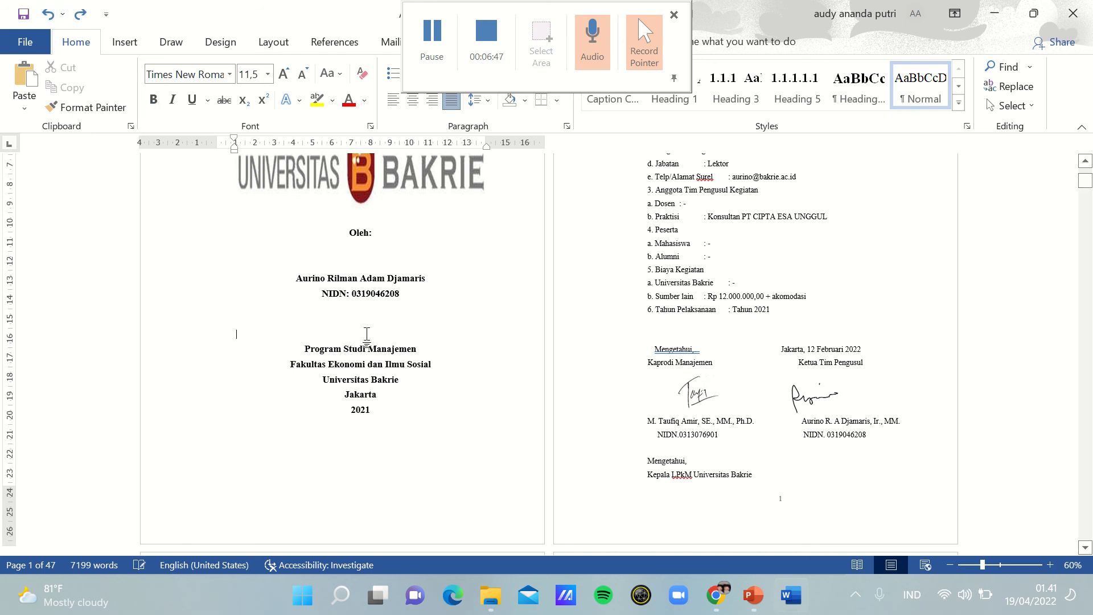
{"action": "key", "text": "BackSpace"}
{"action": "key", "text": "BackSpace"}
{"action": "key", "text": "BackSpace"}
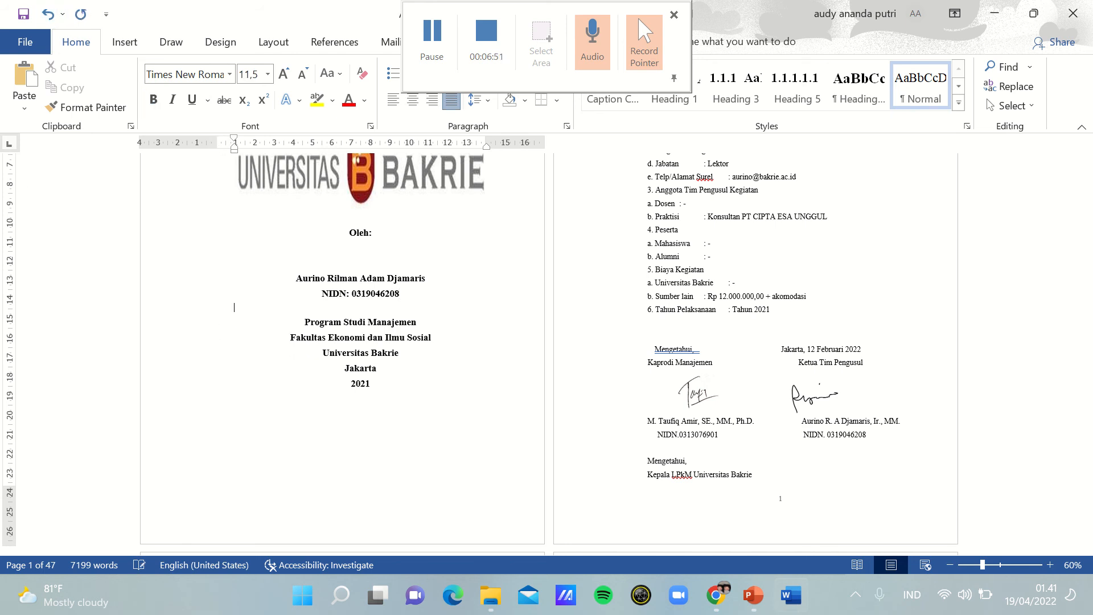
{"action": "key", "text": "BackSpace"}
{"action": "key", "text": "Return"}
{"action": "key", "text": "Return"}
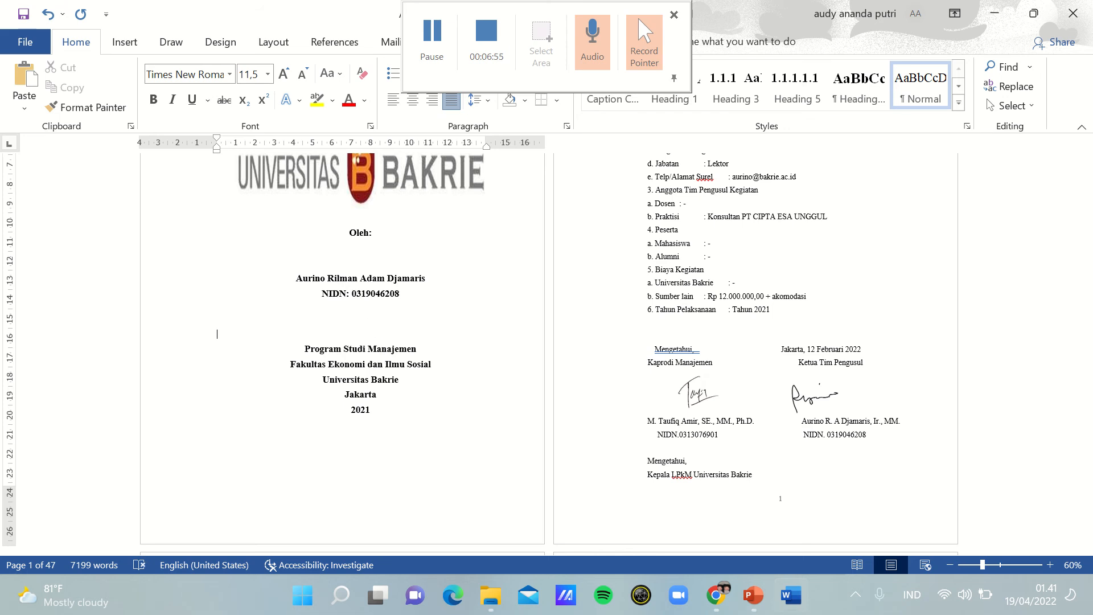
Step: Delete one blank line above the author's name and insert two blank lines below the NIDN line
{"action": "left_click", "coordinate": [279, 266]}
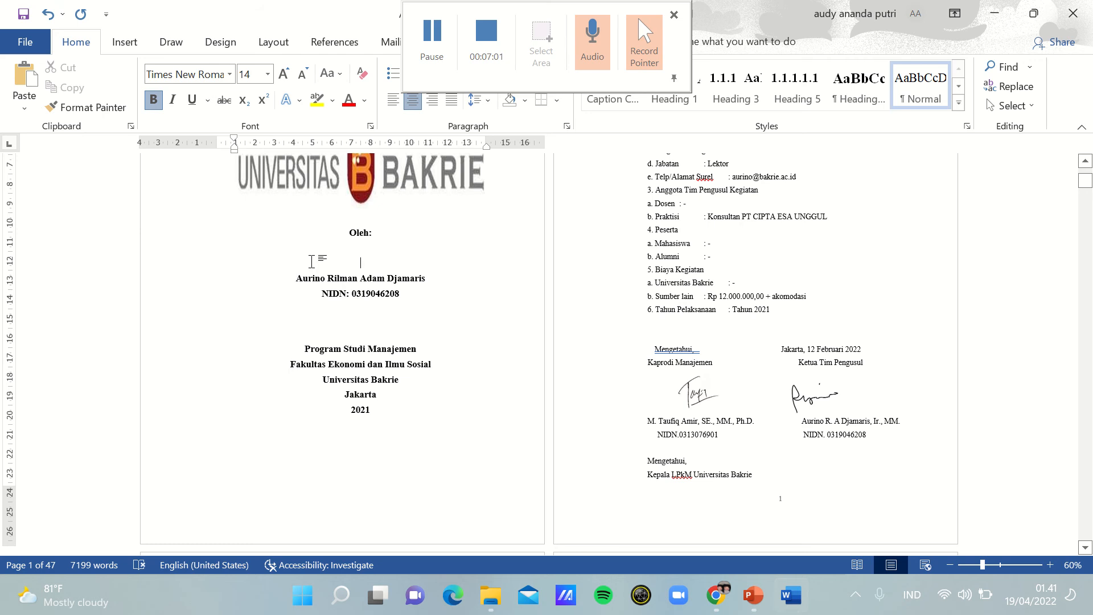
{"action": "key", "text": "BackSpace"}
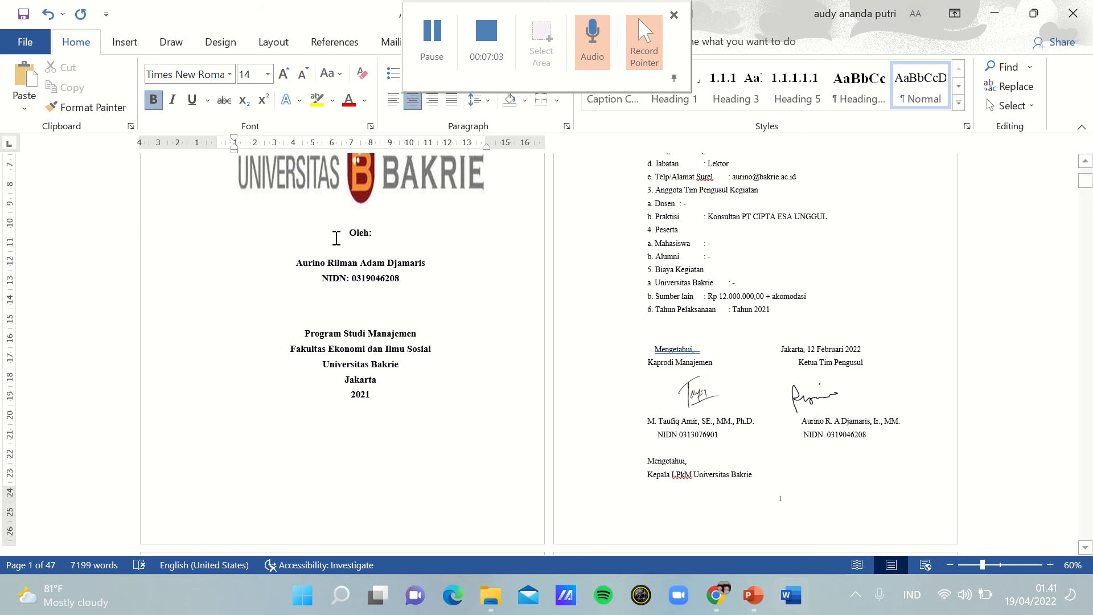
{"action": "left_click", "coordinate": [230, 299]}
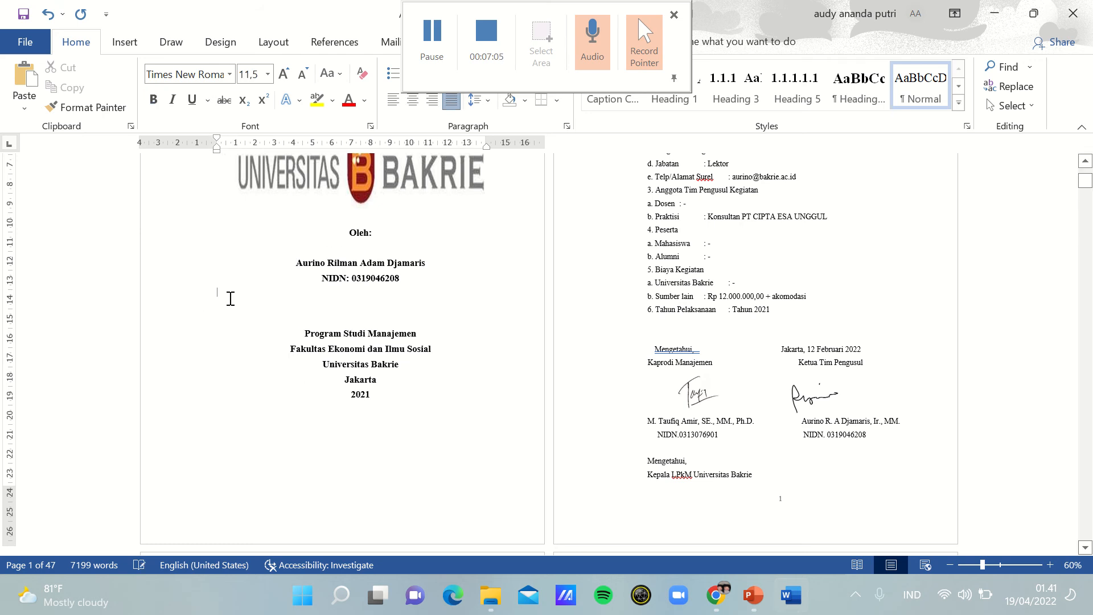
{"action": "key", "text": "Return"}
{"action": "key", "text": "Return"}
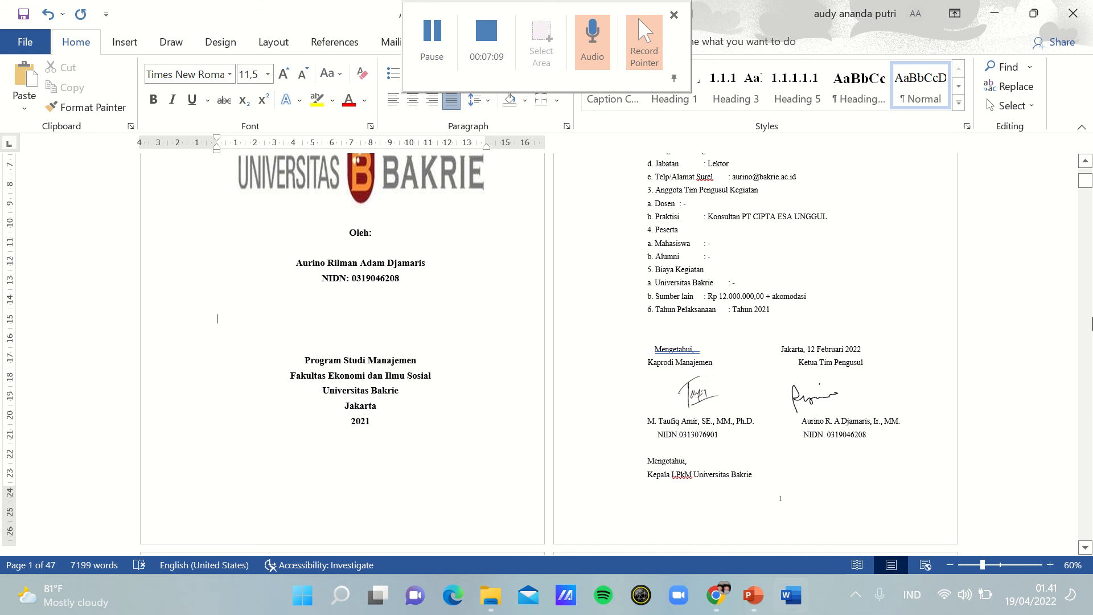
Step: Join "Fakultas Ekonomi dan Ilmu Sosial" onto the "Program Studi Manajemen" line, removing the space between them so the text fits one line
{"action": "left_click_drag", "start_coordinate": [1085, 180], "coordinate": [1085, 175]}
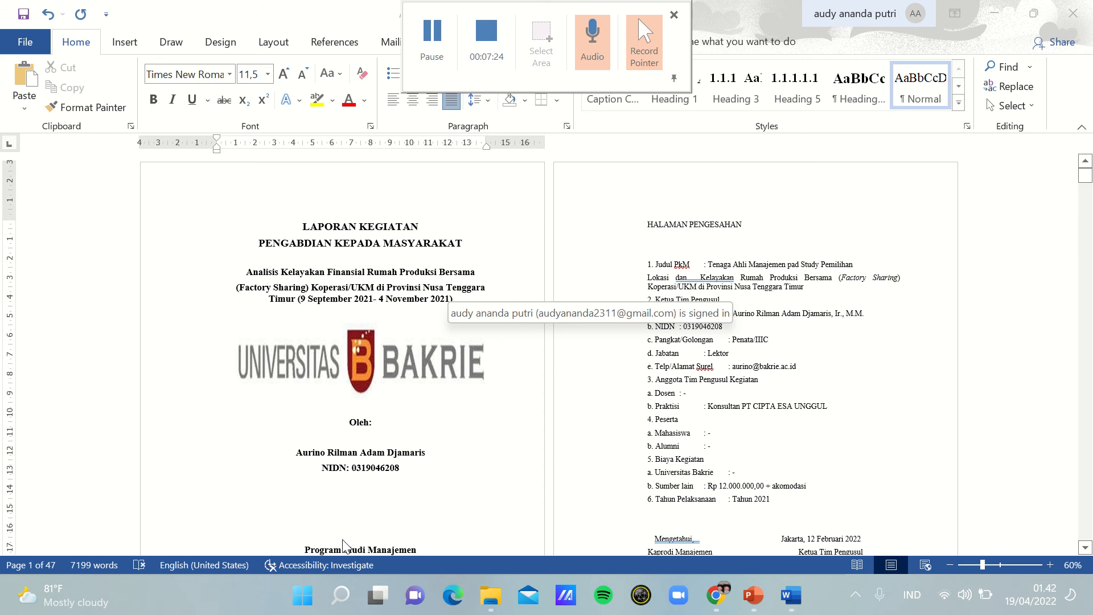
{"action": "left_click_drag", "start_coordinate": [1086, 171], "coordinate": [1086, 182]}
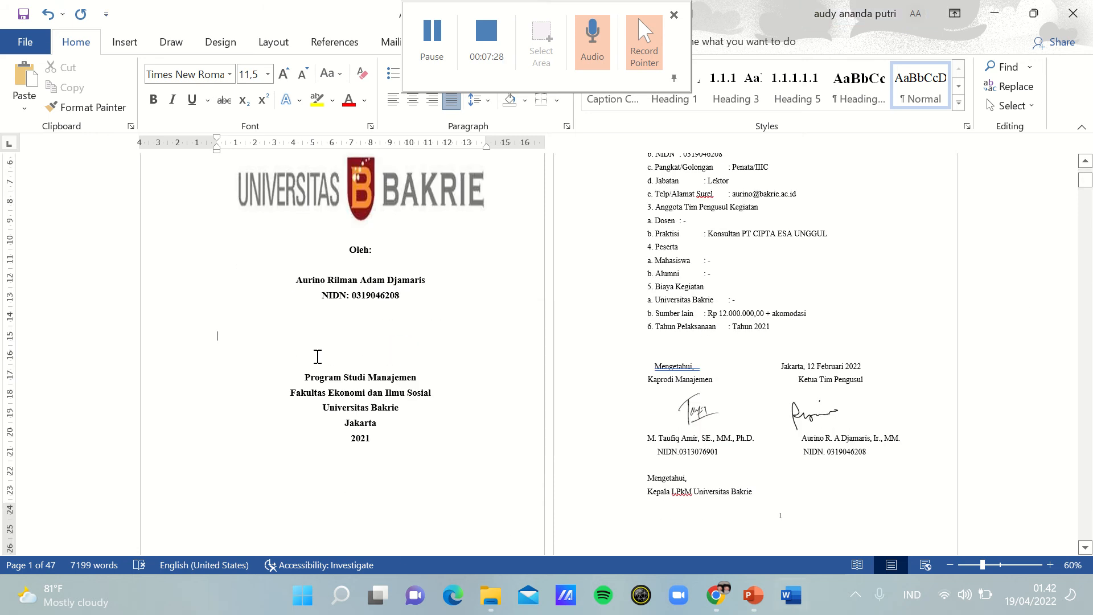
{"action": "left_click", "coordinate": [291, 392]}
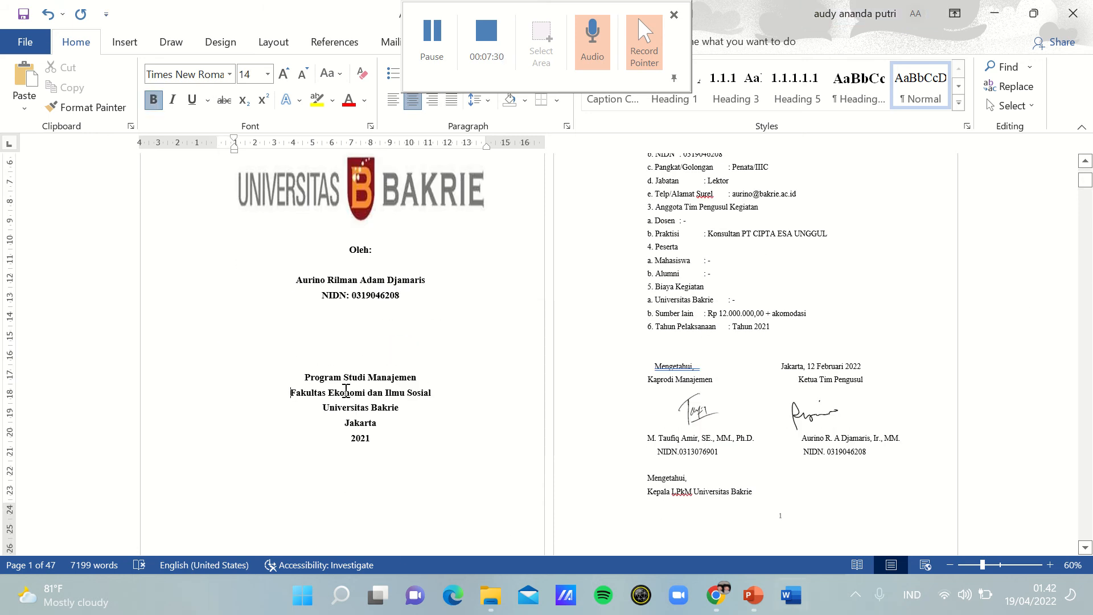
{"action": "key", "text": "BackSpace"}
{"action": "key", "text": "BackSpace"}
{"action": "key", "text": "BackSpace"}
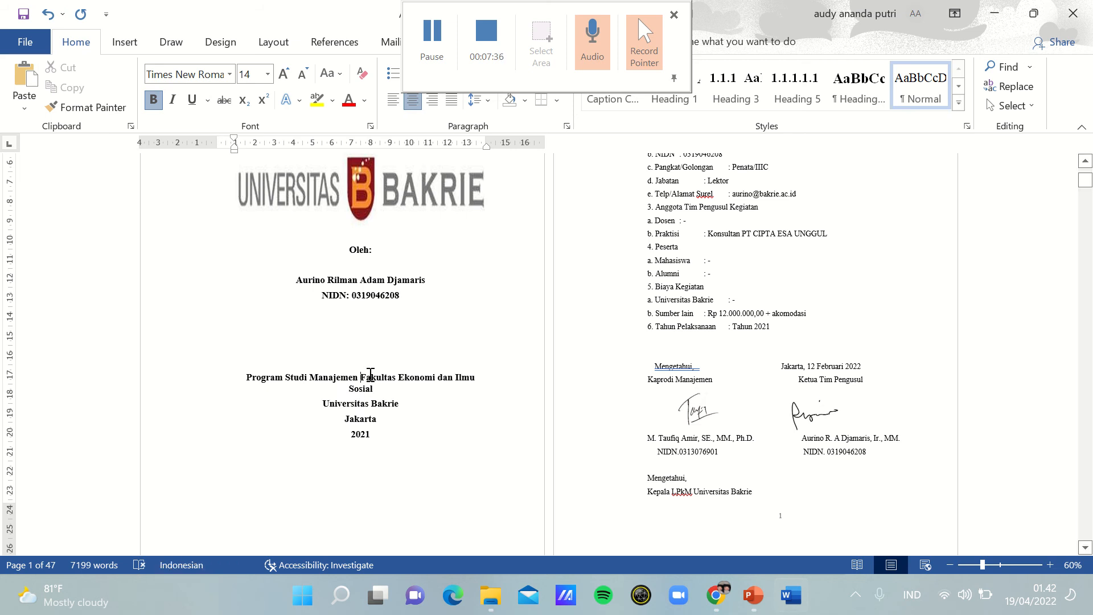
{"action": "key", "text": "BackSpace"}
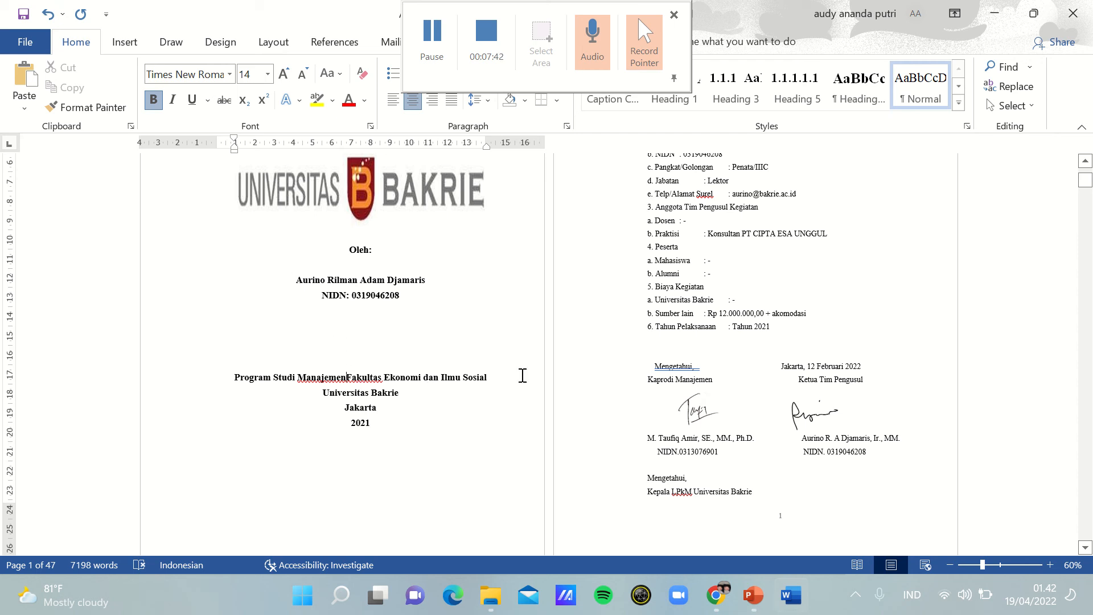
{"action": "left_click", "coordinate": [439, 428]}
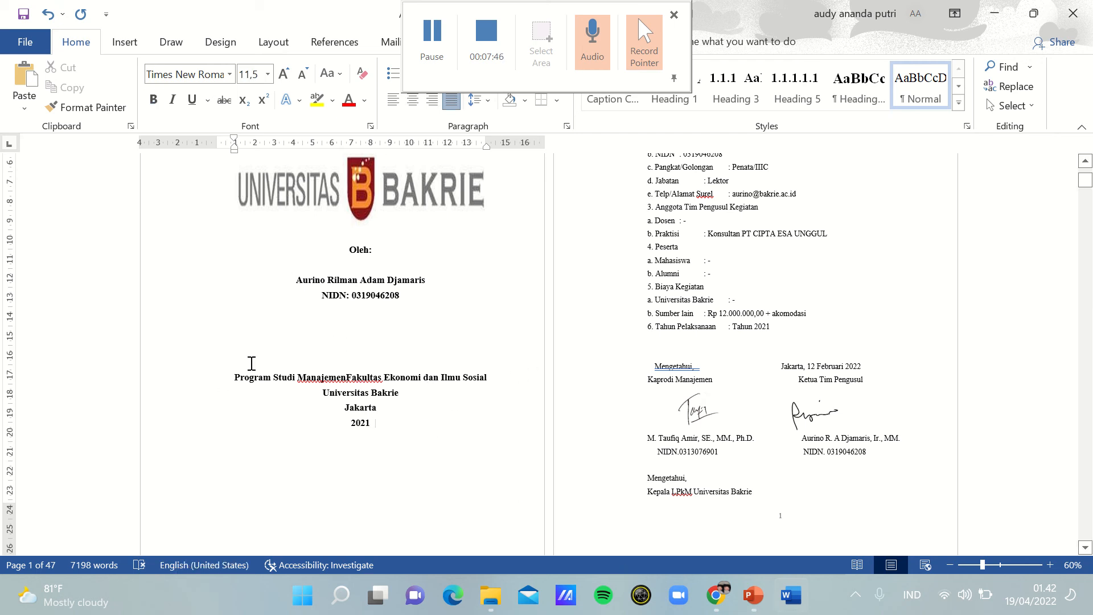
Step: Remove the blank line between "Oleh:" and the author's name on the cover, and center the author's name
{"action": "left_click", "coordinate": [297, 280]}
{"action": "key", "text": "BackSpace"}
{"action": "key", "text": "BackSpace"}
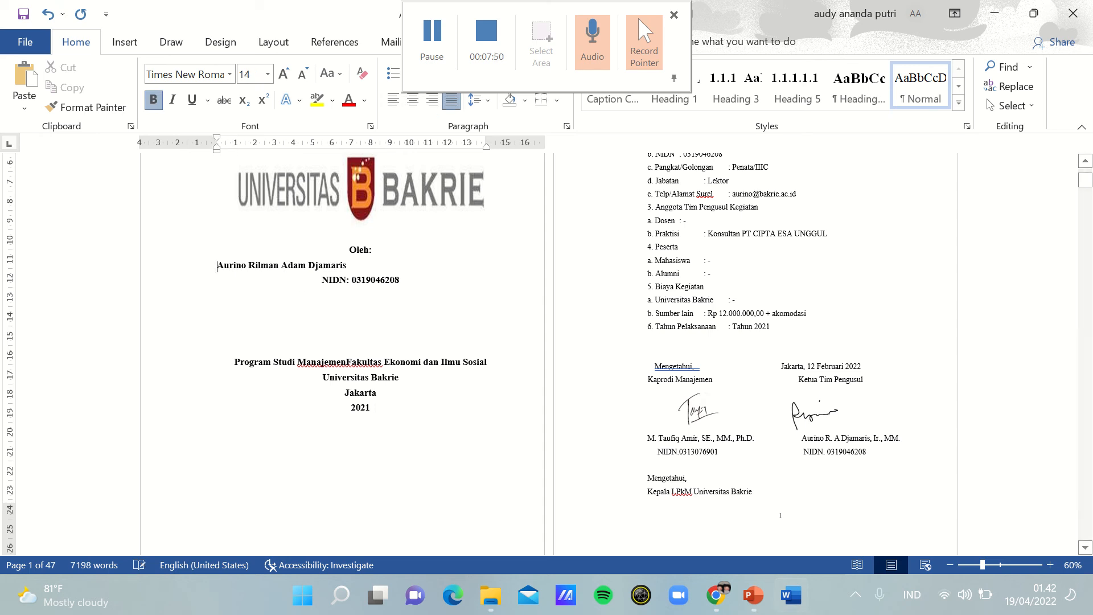
{"action": "left_click", "coordinate": [413, 100]}
Step: Insert five blank lines between the university logo and "Oleh:" on the cover
{"action": "left_click_drag", "start_coordinate": [1087, 182], "coordinate": [1087, 173]}
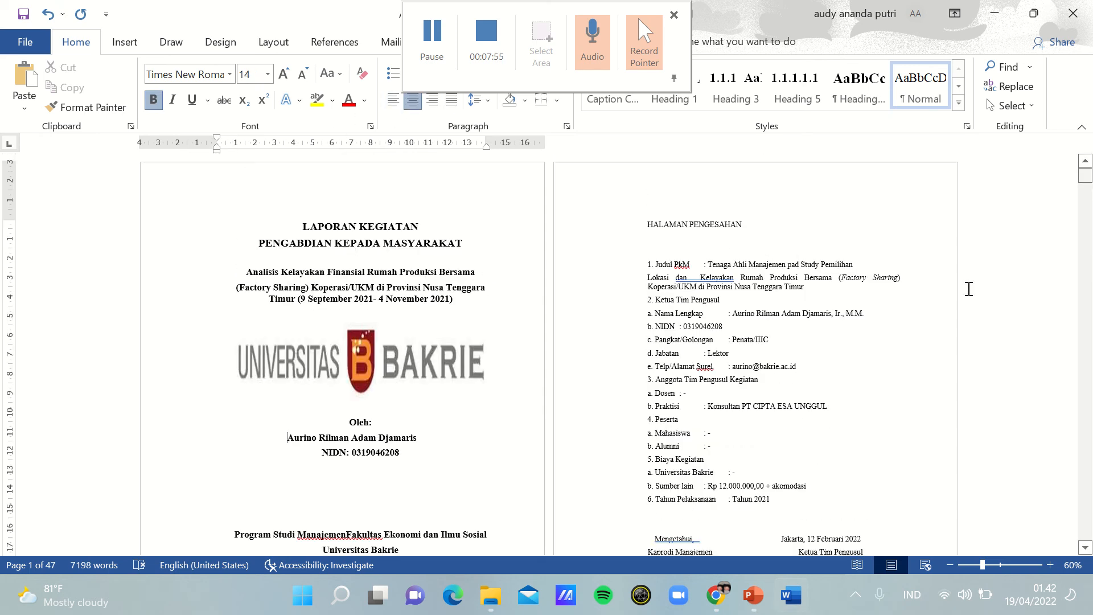
{"action": "left_click", "coordinate": [339, 407]}
{"action": "key", "text": "Return"}
{"action": "key", "text": "Return"}
{"action": "key", "text": "Return"}
{"action": "key", "text": "Return"}
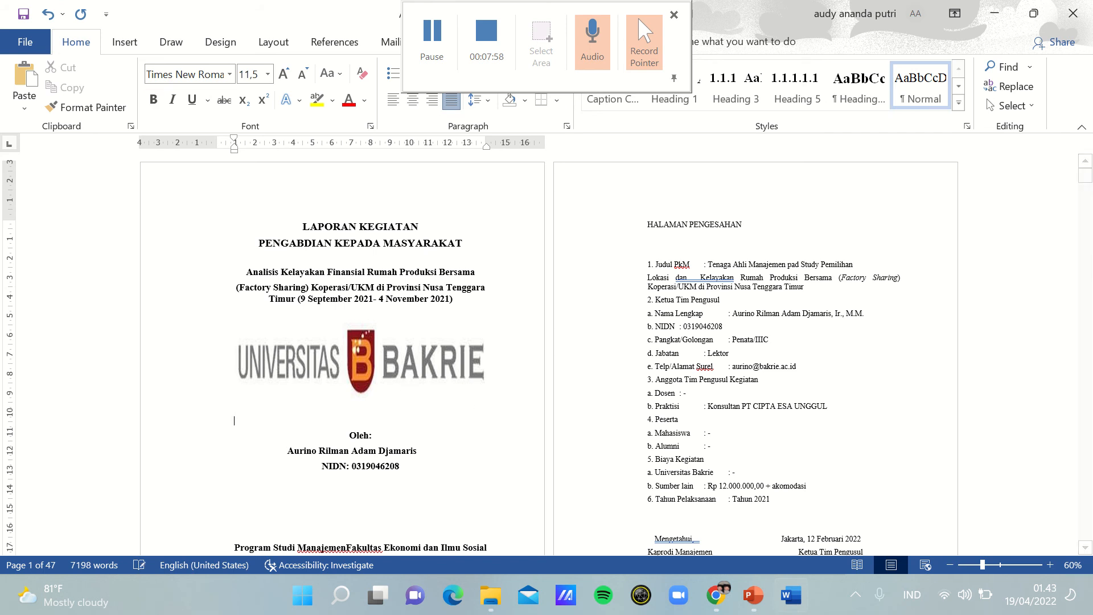
{"action": "key", "text": "Return"}
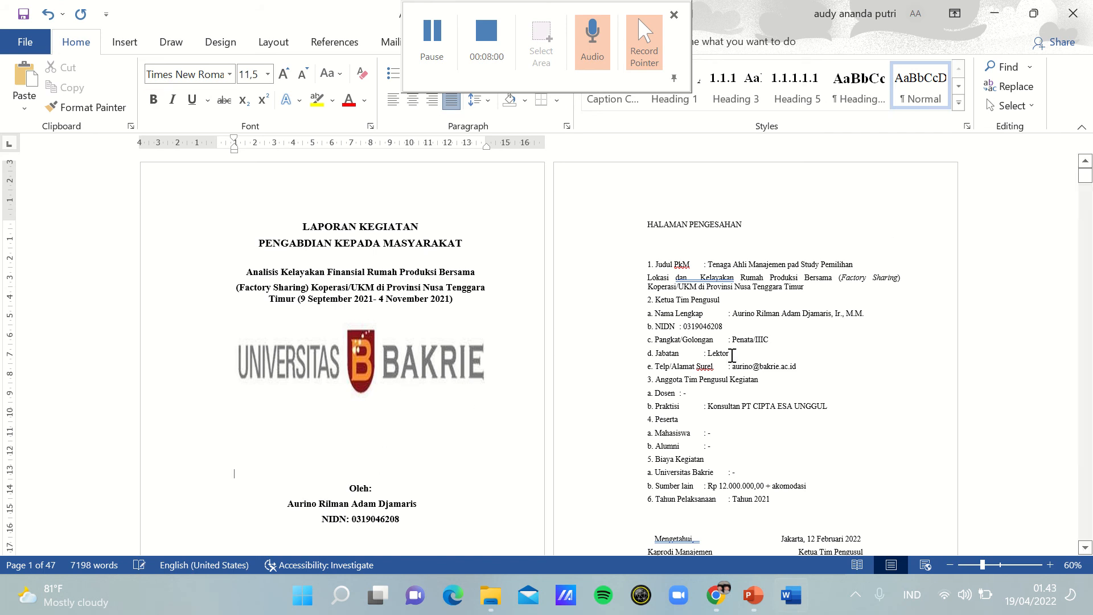
Step: Insert one blank line above the university logo so it sits lower under the report title
{"action": "left_click", "coordinate": [245, 368]}
{"action": "left_click", "coordinate": [235, 360]}
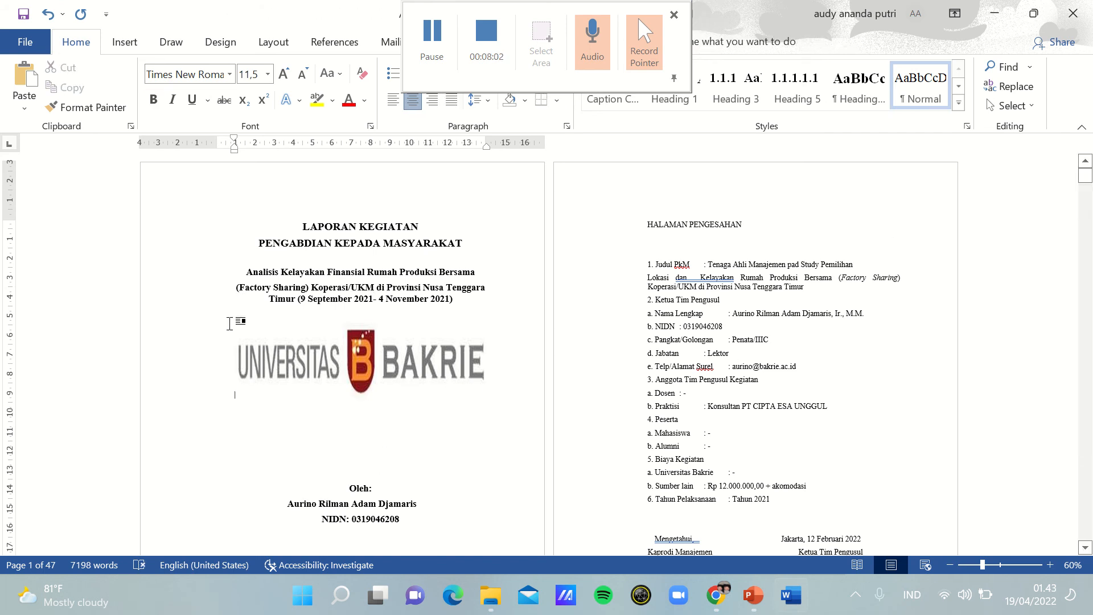
{"action": "key", "text": "Return"}
{"action": "key", "text": "Return"}
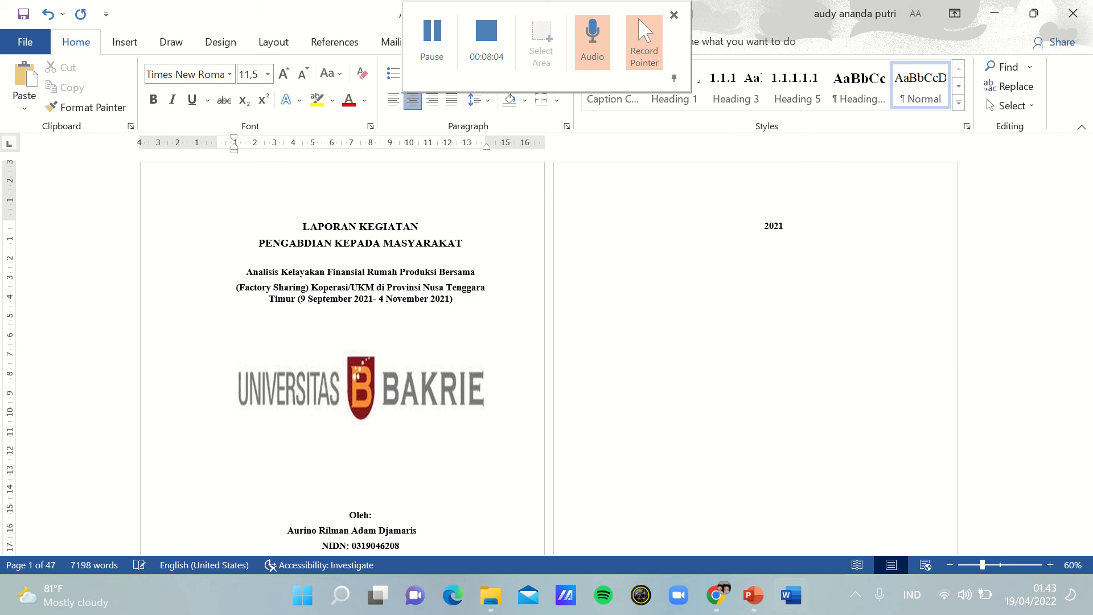
{"action": "key", "text": "BackSpace"}
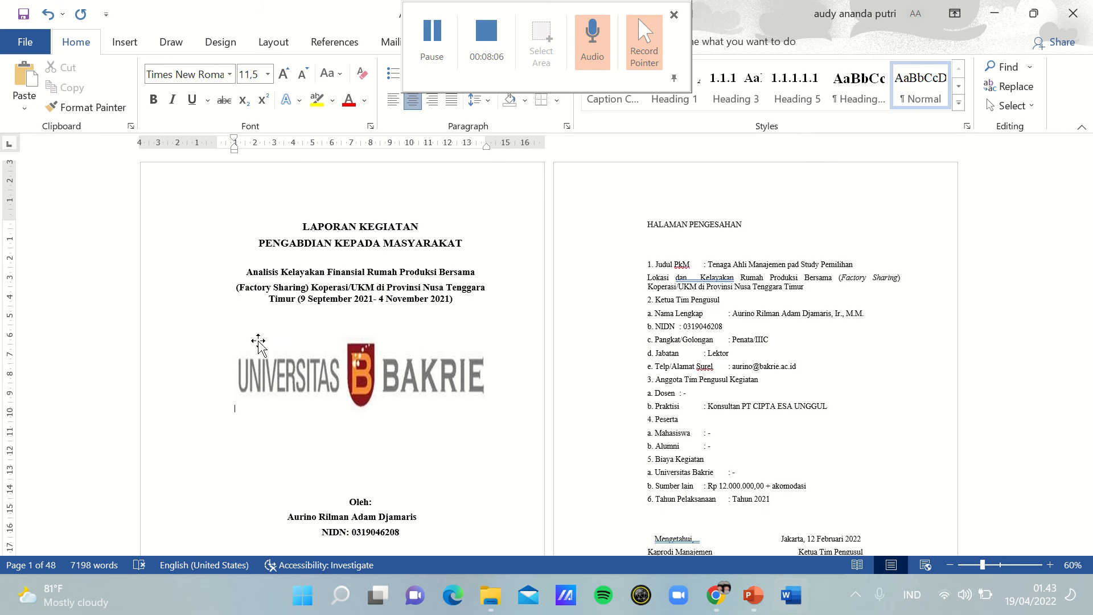
Step: Delete two of the blank lines above "Oleh:" on the cover
{"action": "left_click", "coordinate": [304, 481]}
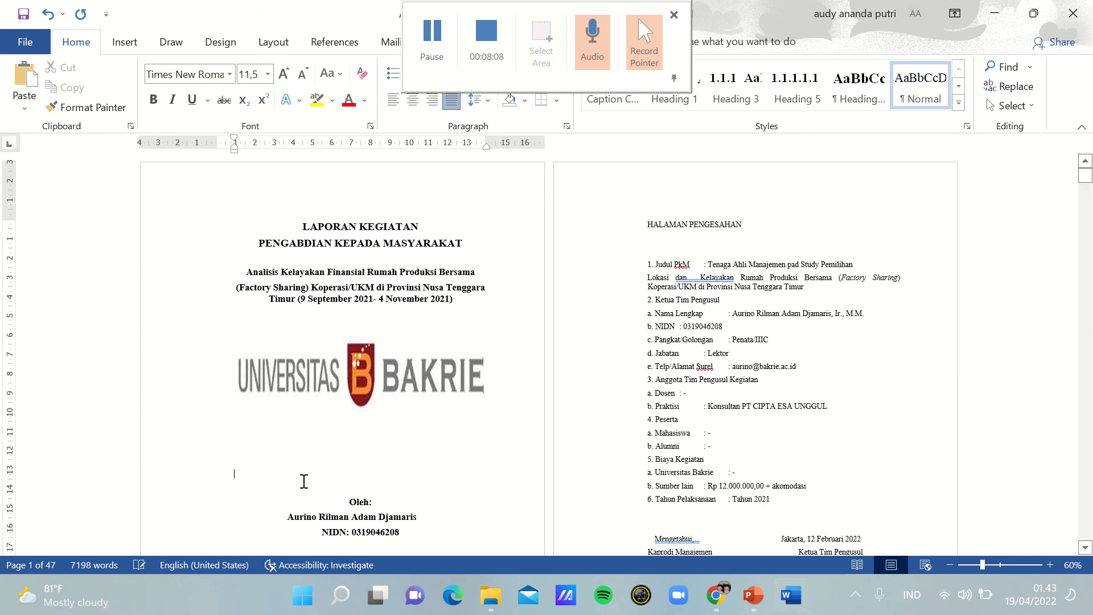
{"action": "key", "text": "BackSpace"}
{"action": "key", "text": "BackSpace"}
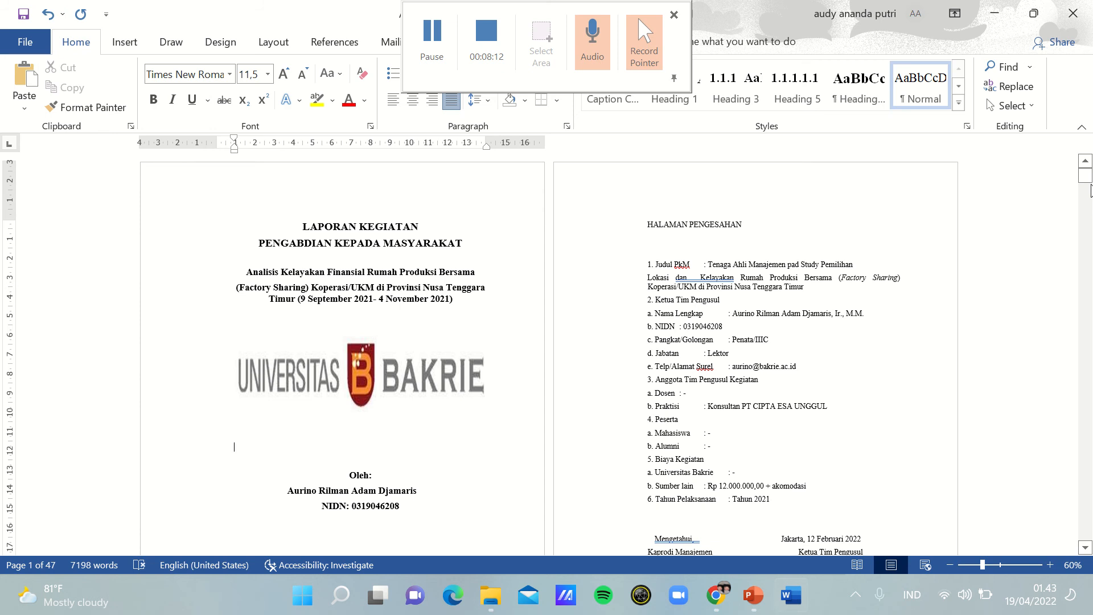
{"action": "mouse_move", "coordinate": [1091, 187]}
{"action": "left_mouse_down"}
{"action": "mouse_move", "coordinate": [1091, 197]}
{"action": "mouse_move", "coordinate": [1091, 186]}
{"action": "left_mouse_up"}
{"action": "left_click", "coordinate": [432, 40]}
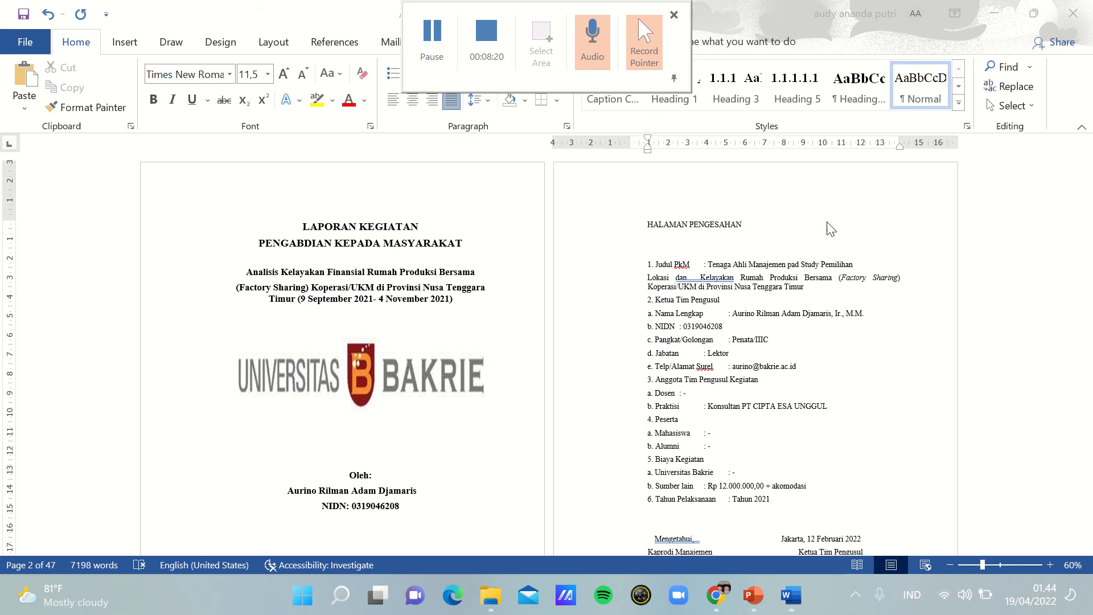
Step: Set the "HALAMAN PENGESAHAN" heading on the second page to 14 pt bold
{"action": "left_click", "coordinate": [640, 219]}
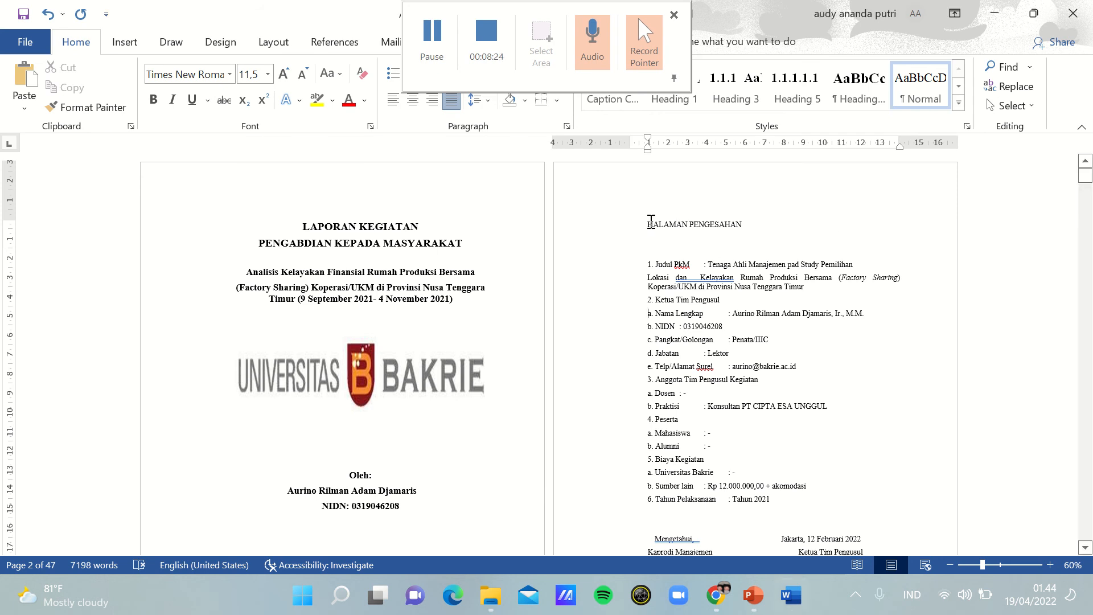
{"action": "left_click_drag", "start_coordinate": [650, 220], "coordinate": [859, 259]}
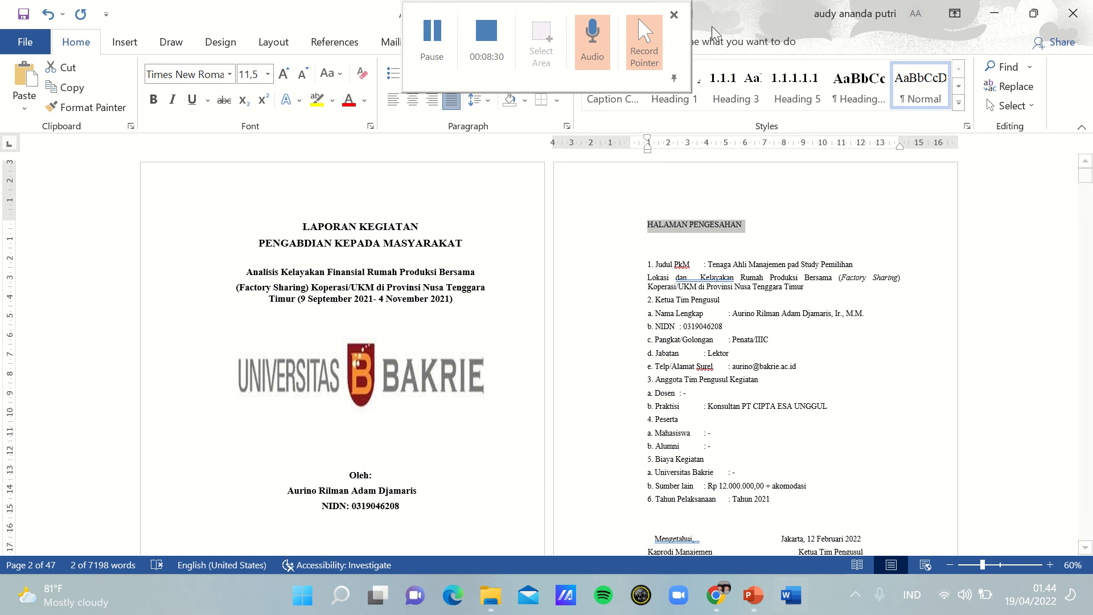
{"action": "left_click", "coordinate": [268, 76]}
{"action": "left_click", "coordinate": [254, 183]}
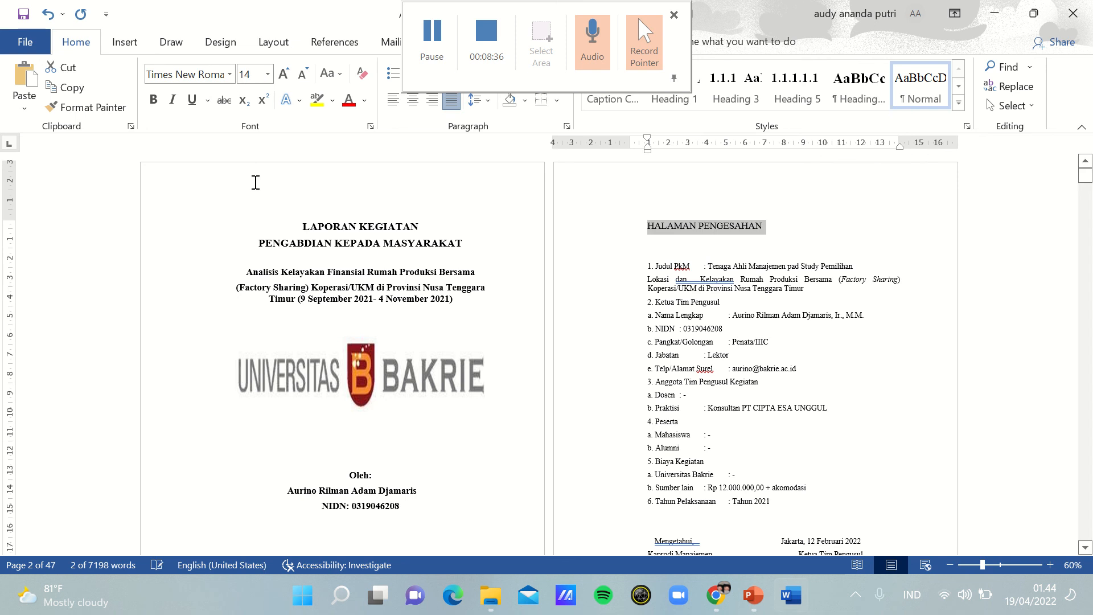
{"action": "left_click", "coordinate": [153, 101]}
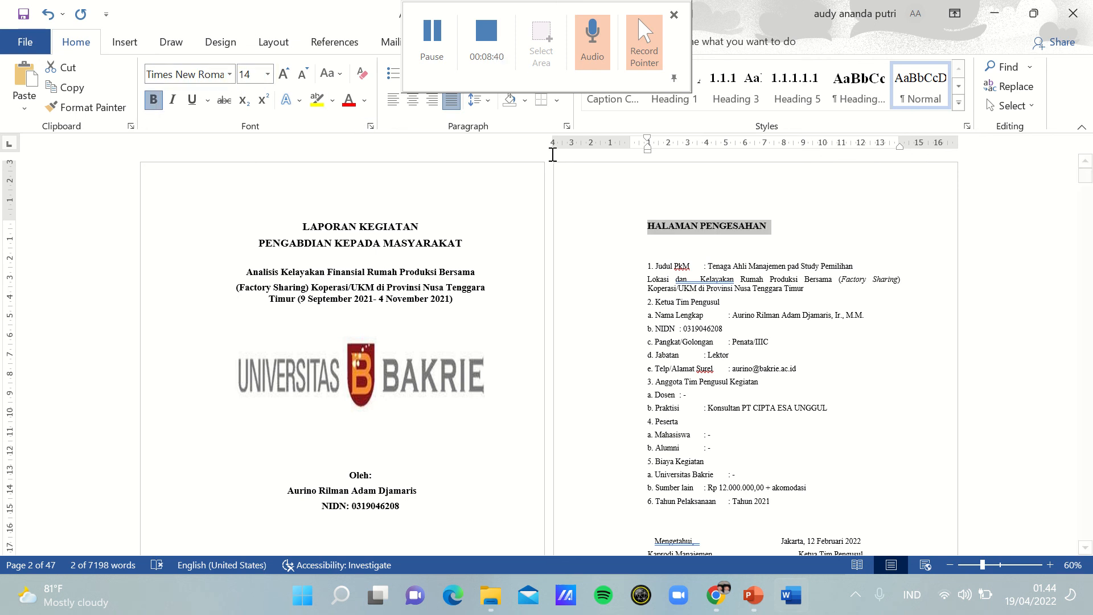
{"action": "left_click", "coordinate": [705, 257]}
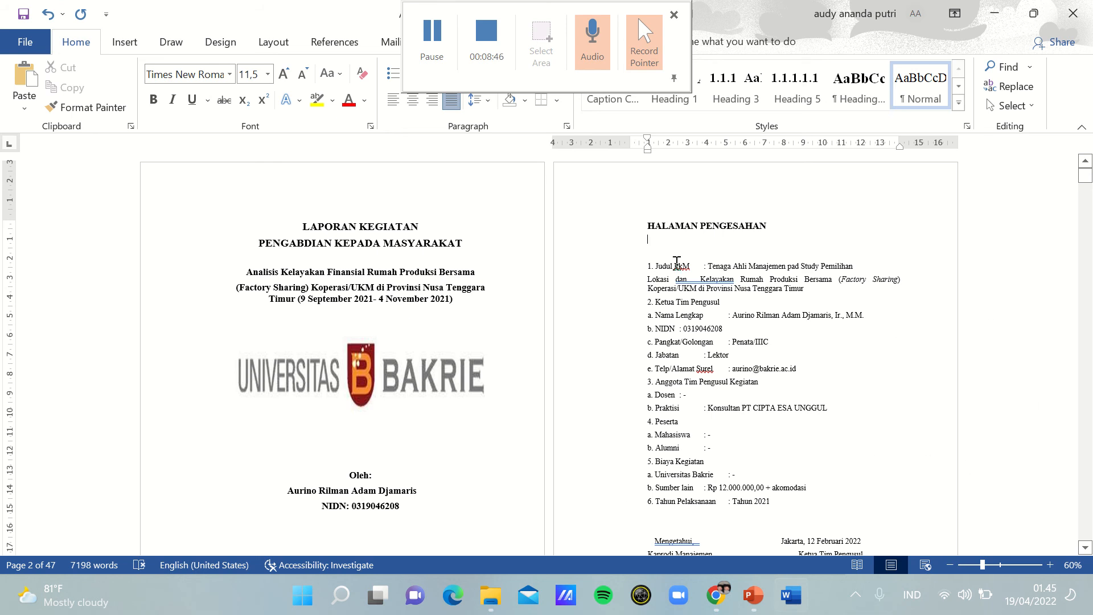
{"action": "left_click", "coordinate": [648, 317]}
{"action": "key", "text": "Tab"}
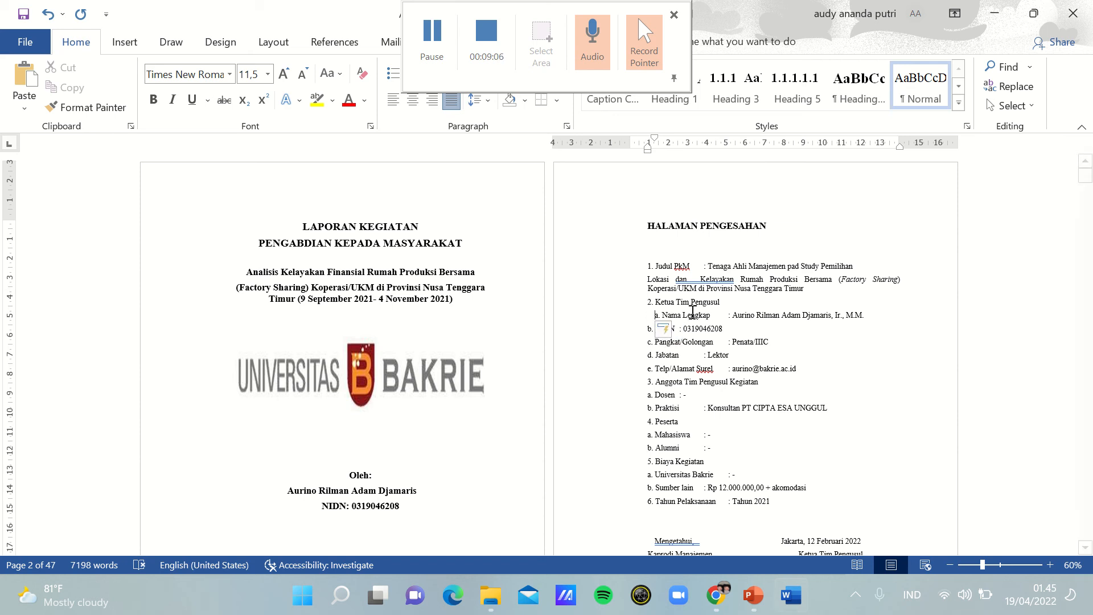
{"action": "key", "text": "BackSpace"}
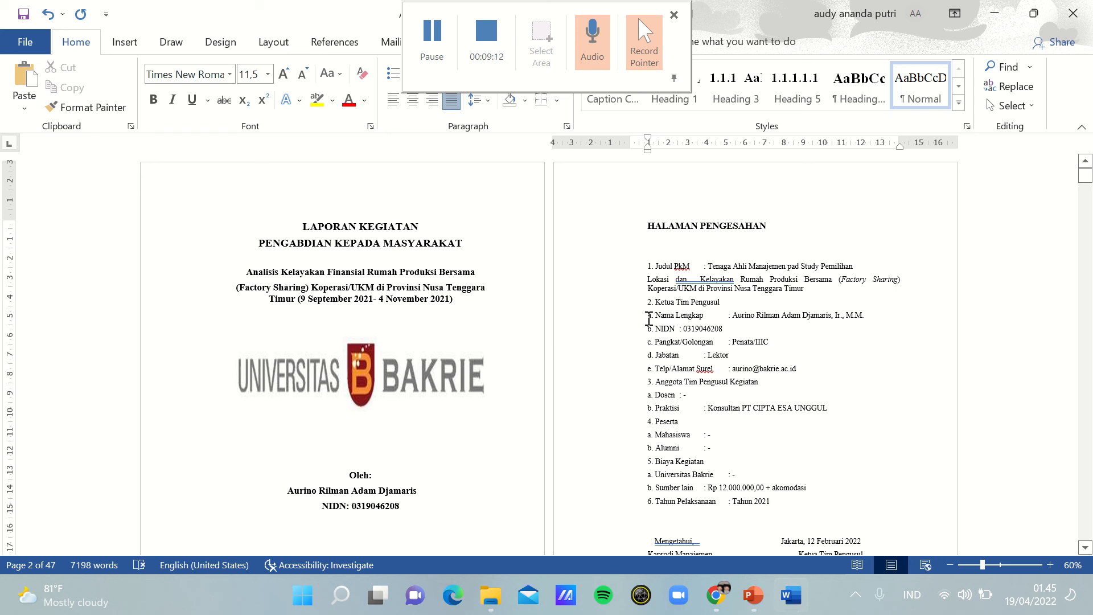
Step: Indent items a to e under "Ketua Tim Pengusul" and items a and b under "Anggota Tim Pengusul Kegiatan" slightly
{"action": "left_click_drag", "start_coordinate": [648, 321], "coordinate": [795, 369]}
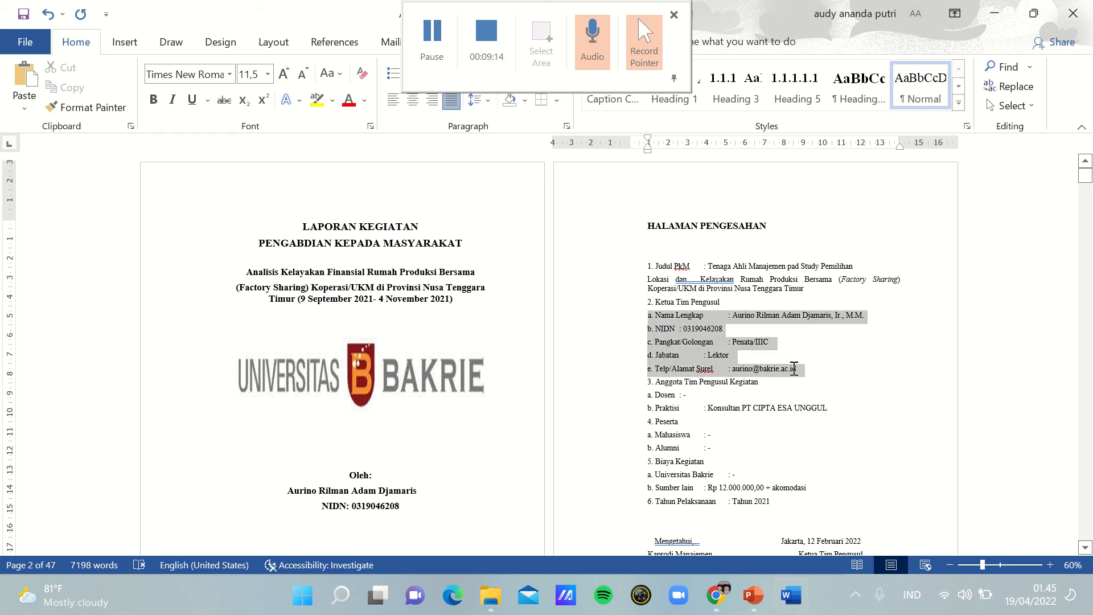
{"action": "key", "text": "Tab"}
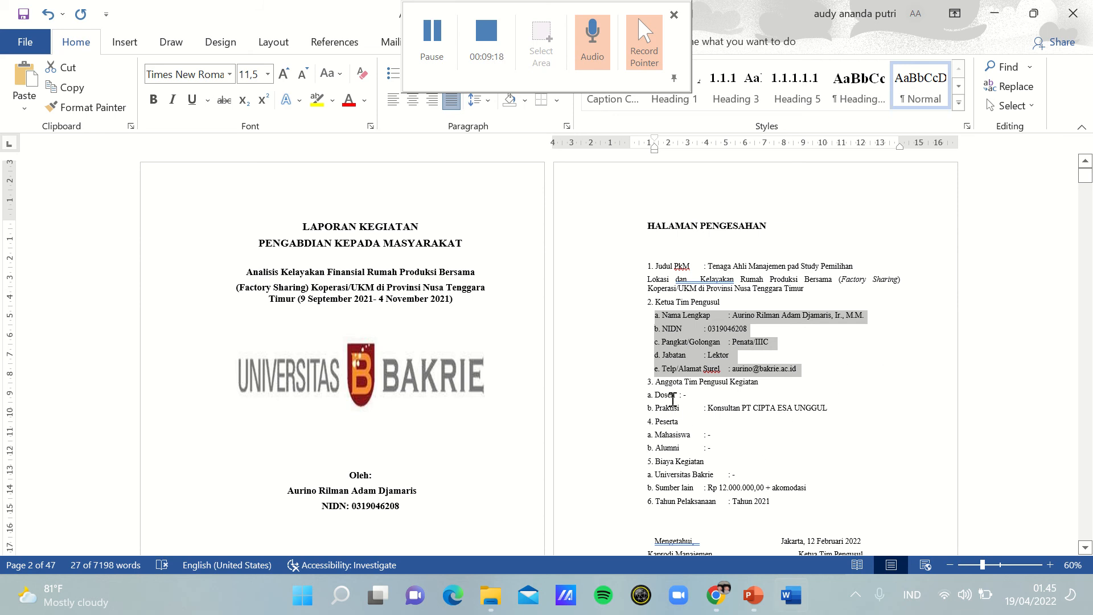
{"action": "left_click_drag", "start_coordinate": [648, 395], "coordinate": [834, 410]}
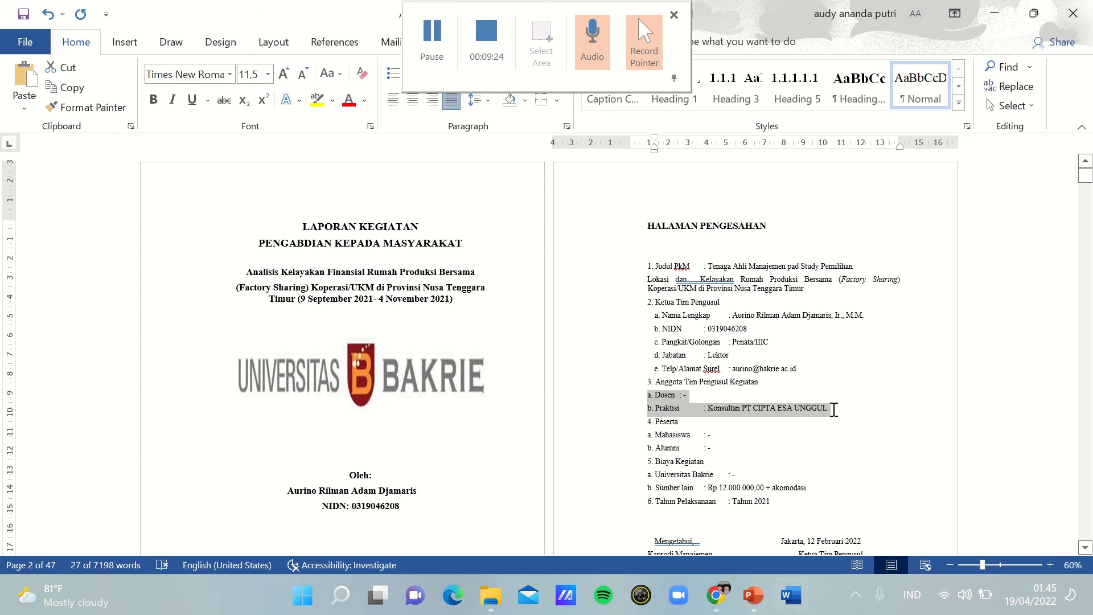
{"action": "left_click_drag", "start_coordinate": [834, 410], "coordinate": [835, 409]}
{"action": "key", "text": "Tab"}
{"action": "key", "text": "Tab"}
{"action": "left_click", "coordinate": [653, 395]}
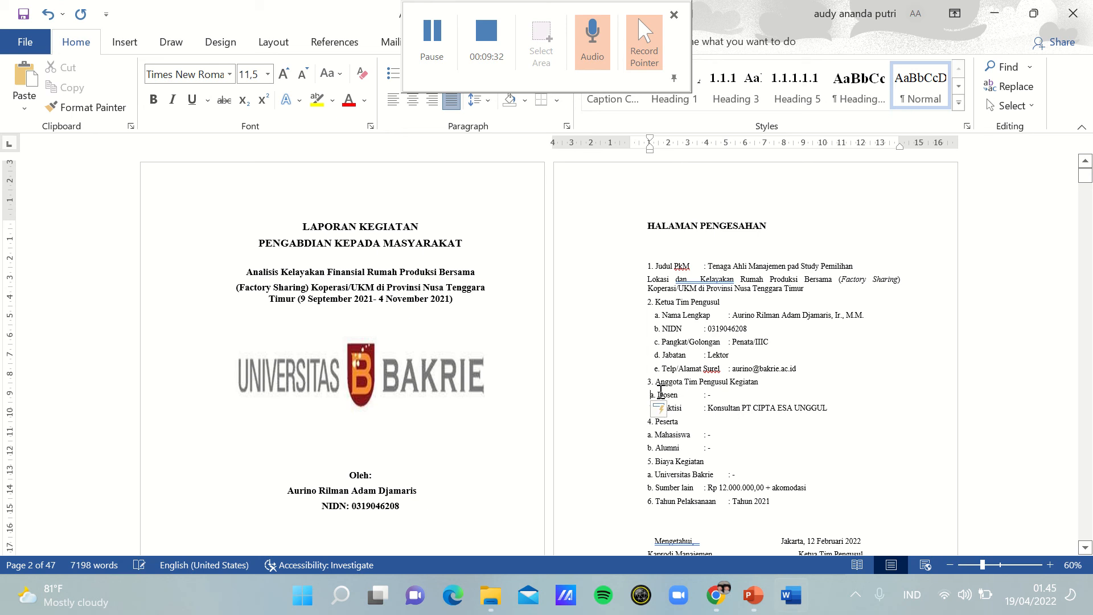
{"action": "key", "text": "Tab"}
{"action": "left_click", "coordinate": [650, 408]}
{"action": "key", "text": "Tab"}
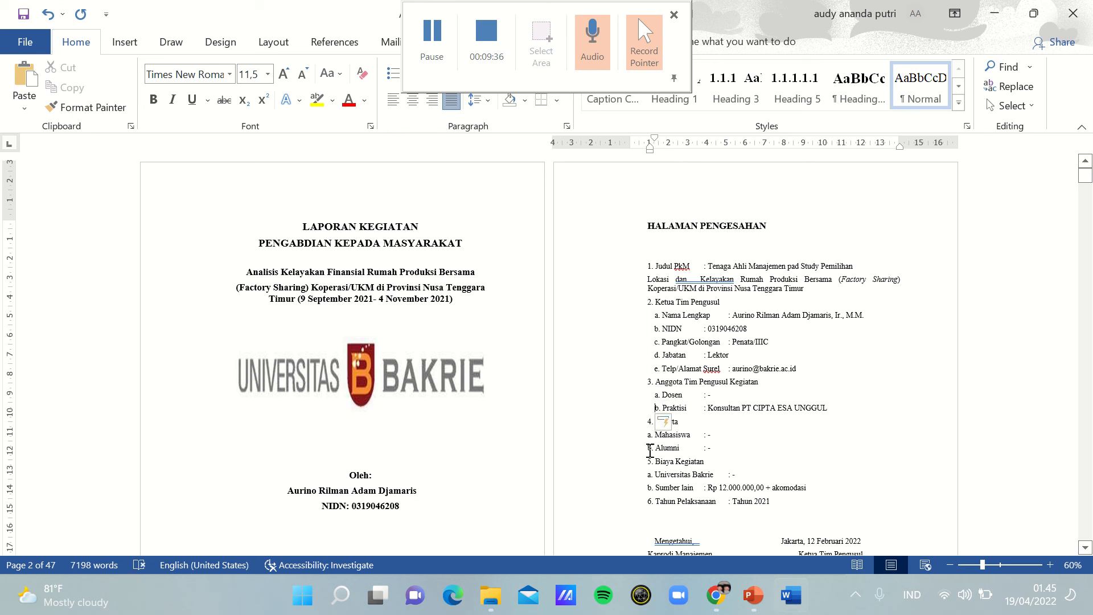
{"action": "left_click_drag", "start_coordinate": [644, 436], "coordinate": [717, 447]}
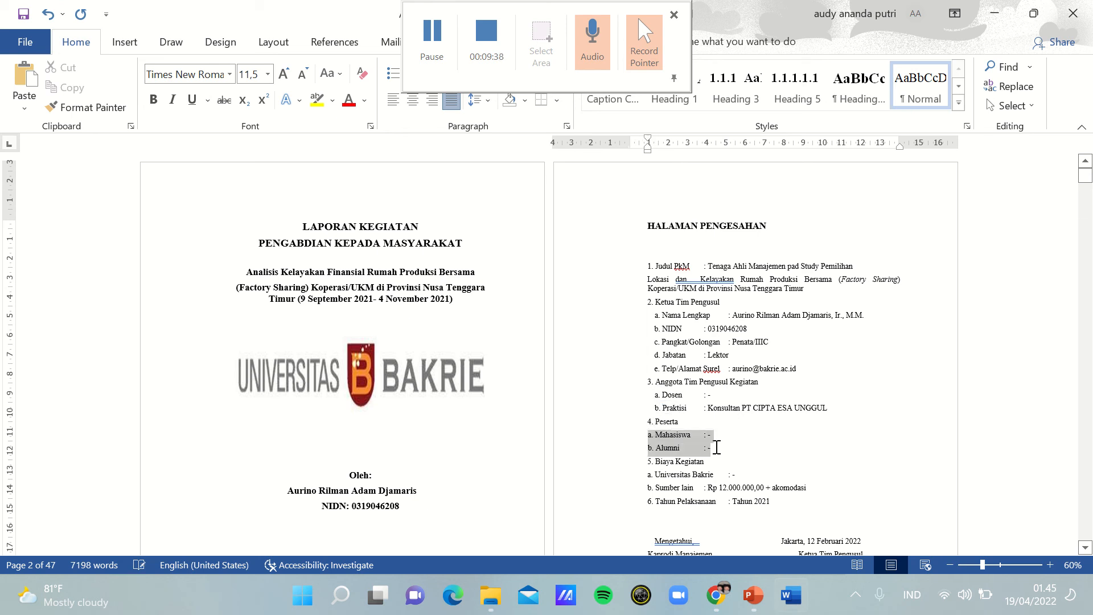
{"action": "key", "text": "Tab"}
{"action": "key", "text": "Tab"}
{"action": "key", "text": "Tab"}
{"action": "key", "text": "Tab"}
{"action": "key", "text": "Tab"}
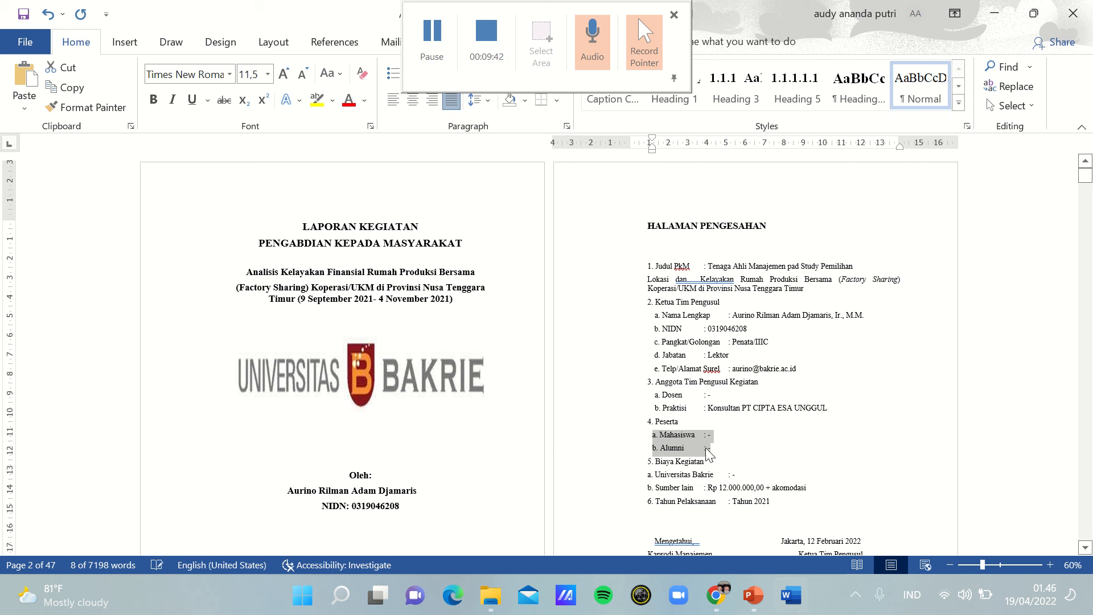
{"action": "key", "text": "shift+Tab"}
{"action": "key", "text": "shift+Tab"}
{"action": "key", "text": "shift+Tab"}
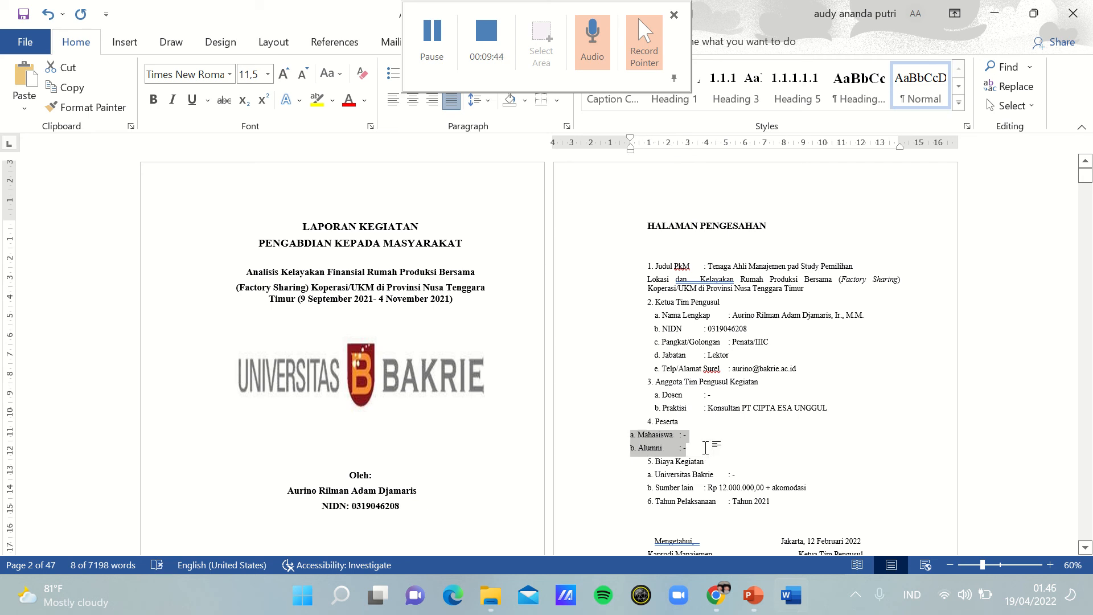
{"action": "left_click", "coordinate": [649, 435]}
{"action": "left_click", "coordinate": [625, 435]}
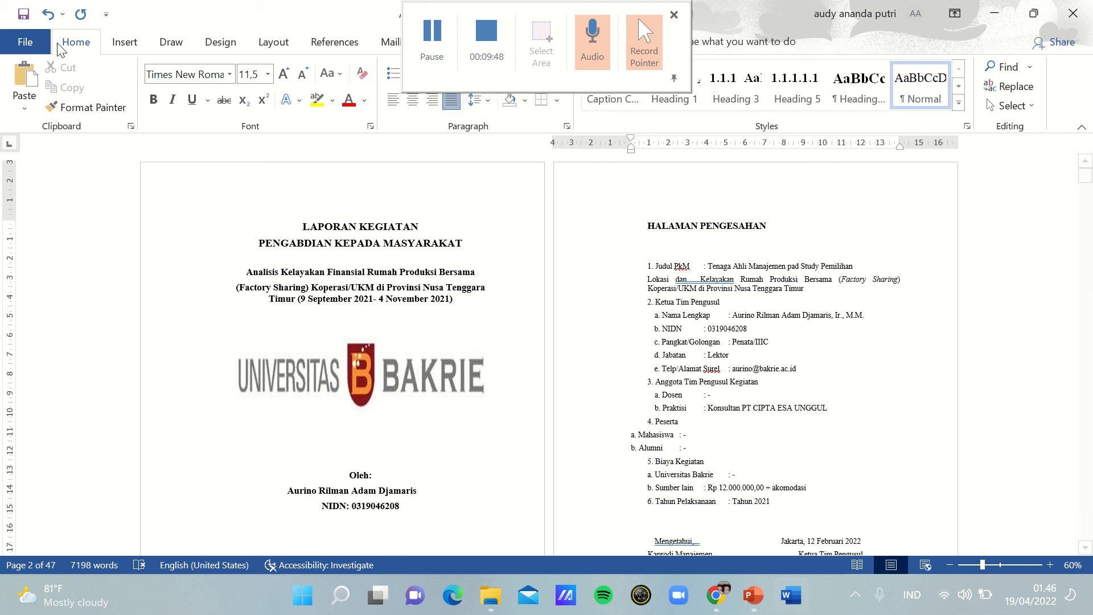
{"action": "left_click", "coordinate": [50, 13]}
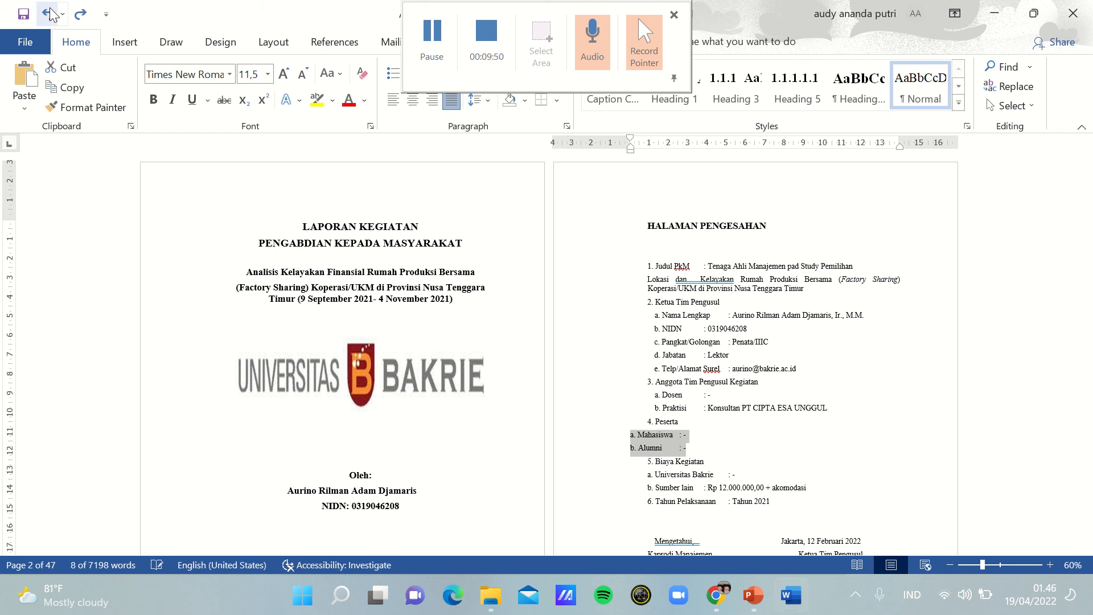
{"action": "left_click", "coordinate": [50, 14]}
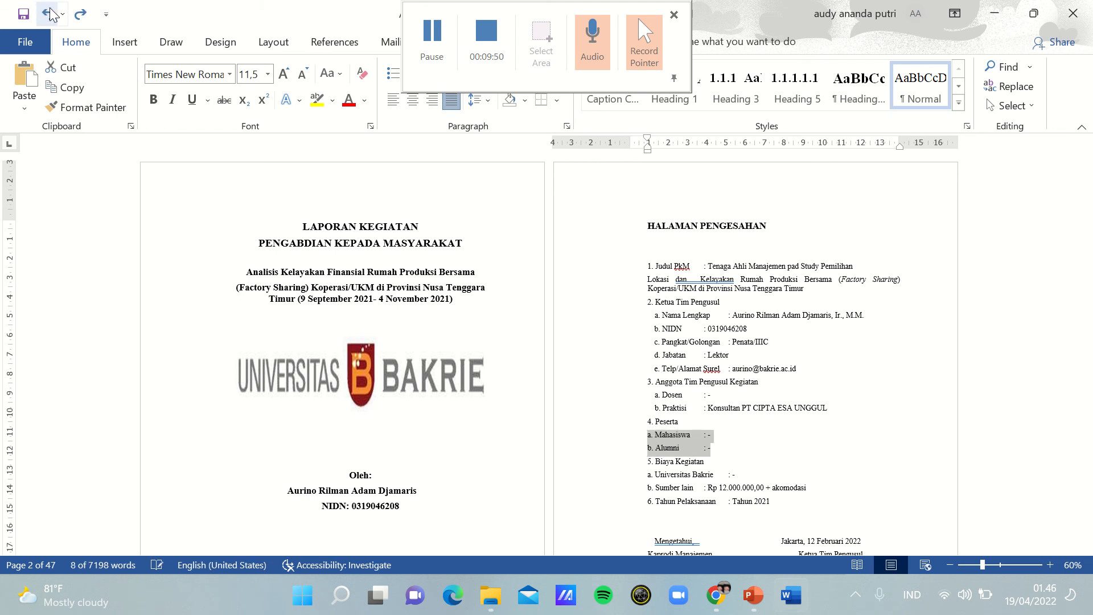
{"action": "left_click", "coordinate": [648, 440]}
{"action": "key", "text": "Tab"}
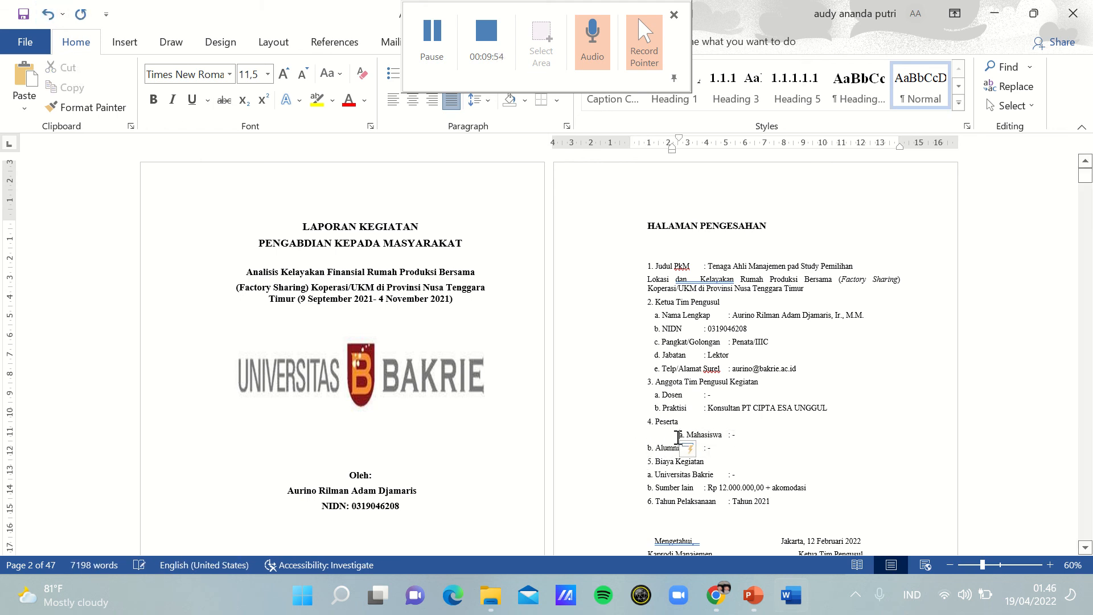
{"action": "key", "text": "ctrl+z"}
{"action": "key", "text": "BackSpace"}
{"action": "key", "text": "BackSpace"}
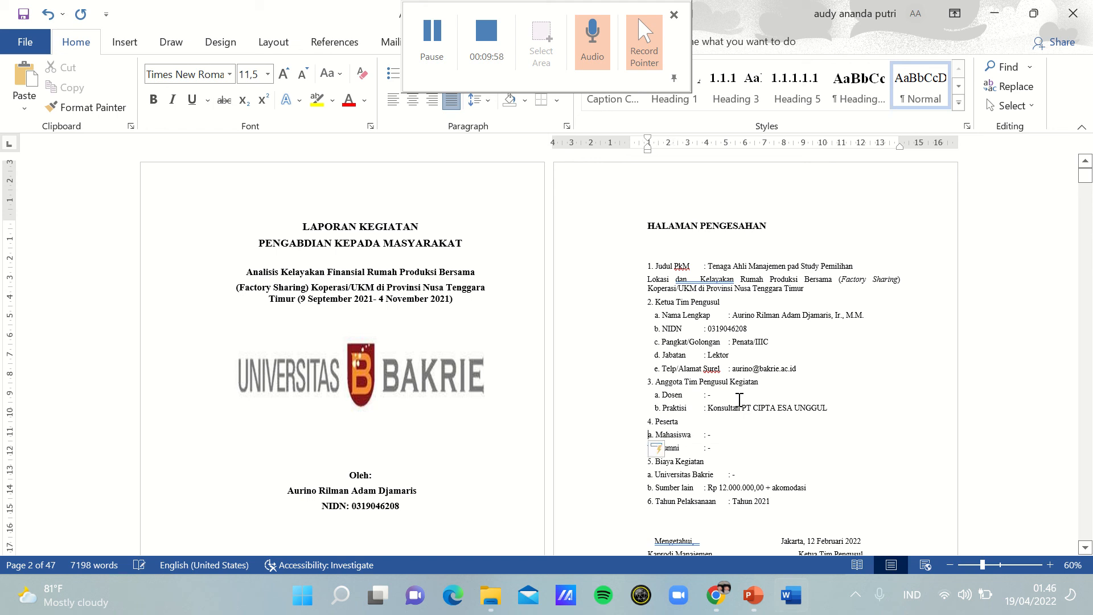
Step: Indent the "a. Mahasiswa" and "b. Alumni" lines under "Peserta" to match the sub-items above
{"action": "key", "text": "Tab"}
{"action": "left_click", "coordinate": [648, 449]}
{"action": "key", "text": "Tab"}
Step: Indent the "a. Universitas Bakrie" and "b. Sumber lain" lines under "Biaya Kegiatan" to match the other sub-items
{"action": "key", "text": "Tab"}
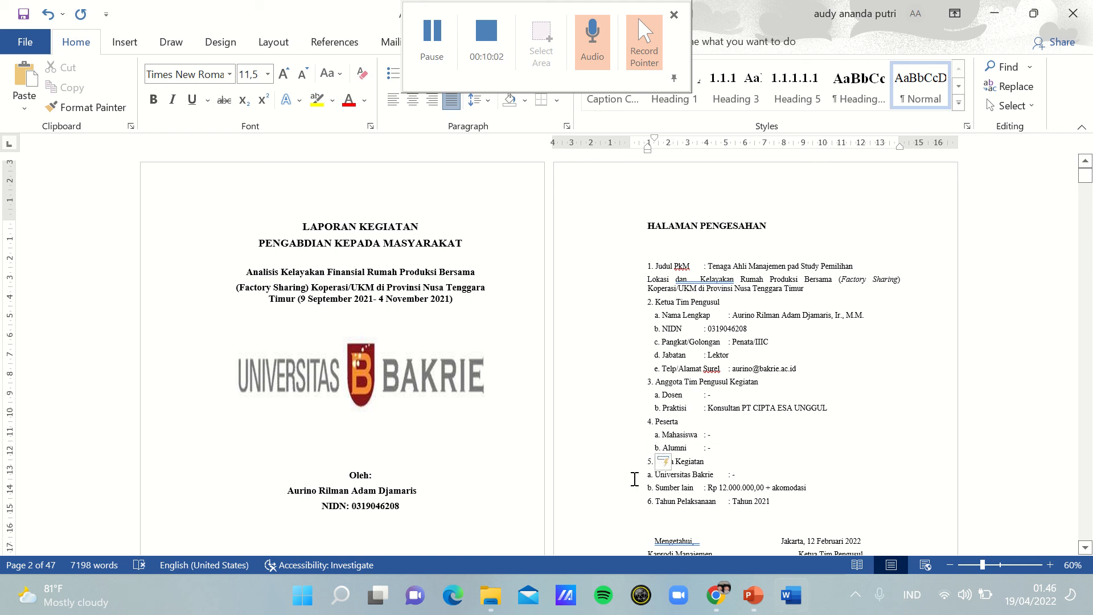
{"action": "key", "text": "Tab"}
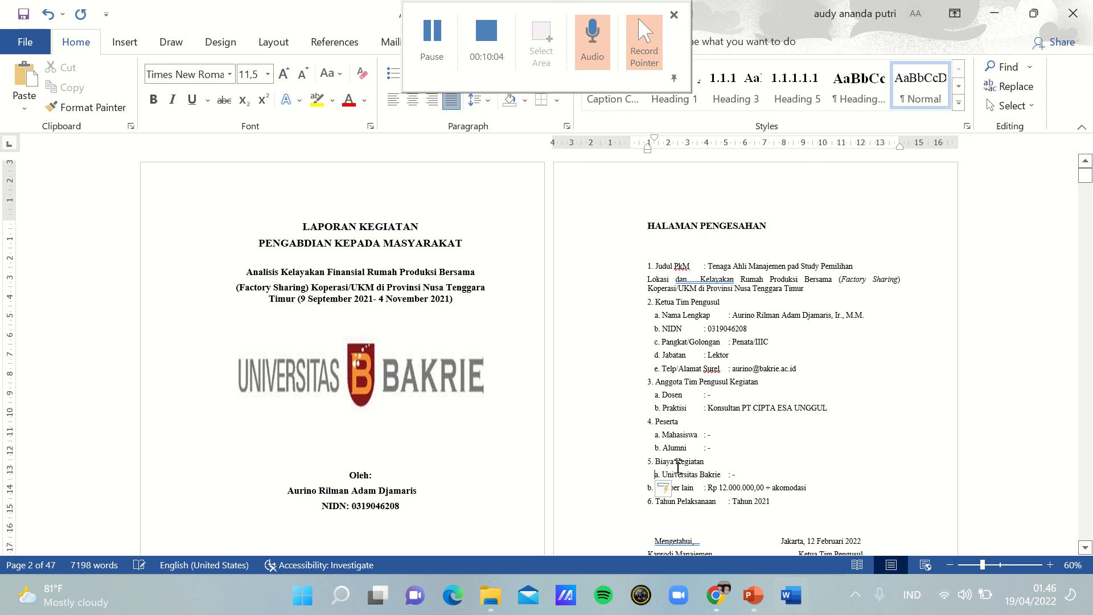
{"action": "left_click", "coordinate": [645, 489]}
{"action": "key", "text": "Tab"}
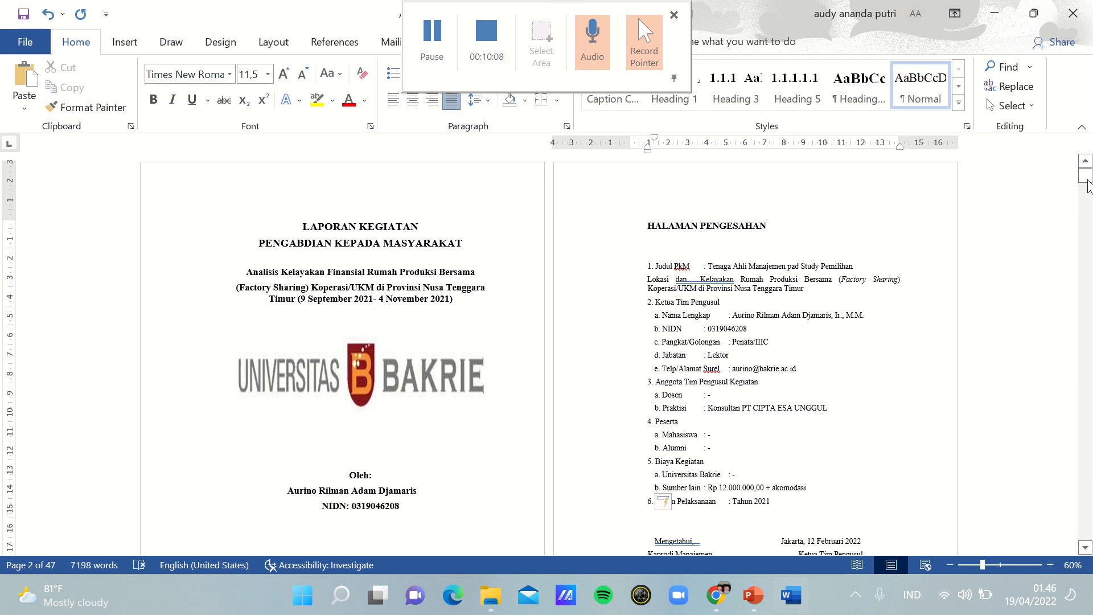
{"action": "left_click", "coordinate": [420, 32]}
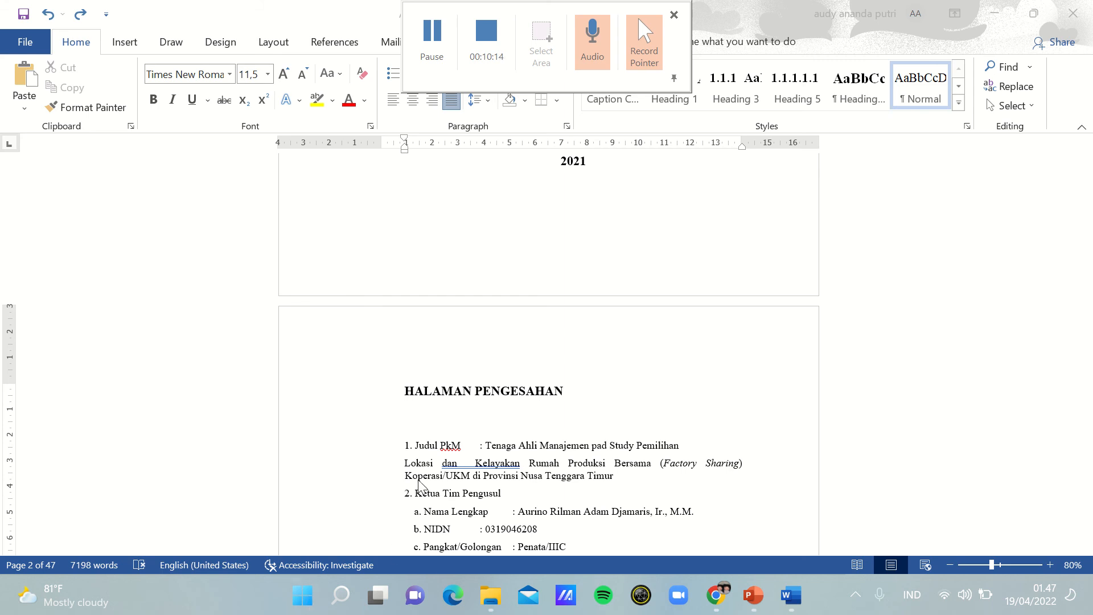
{"action": "left_click", "coordinate": [475, 459]}
{"action": "left_click", "coordinate": [475, 459]}
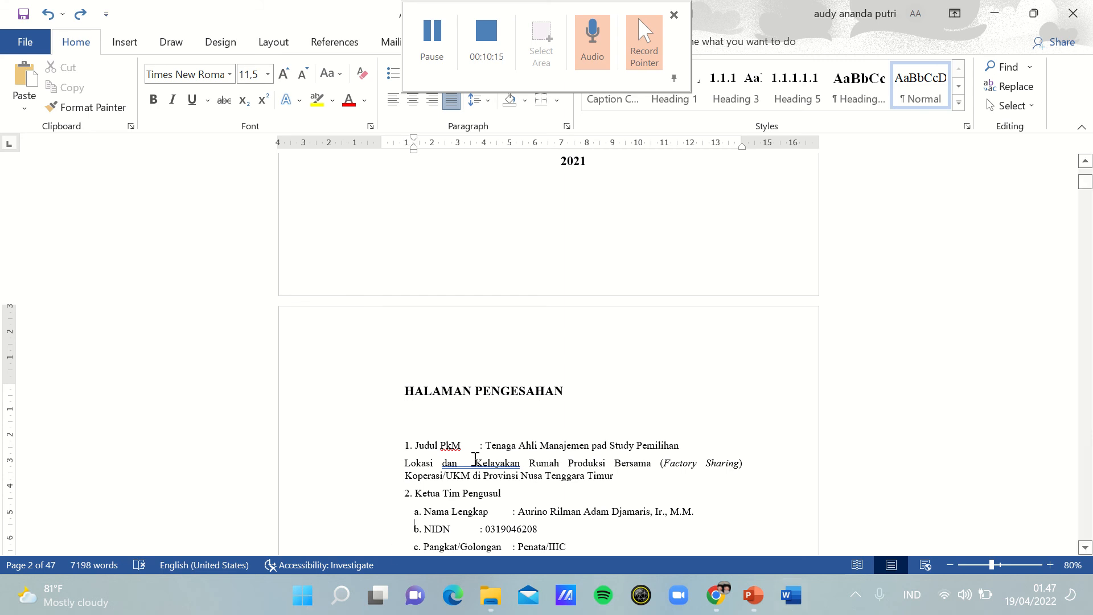
Step: Remove the extra blank line between the "HALAMAN PENGESAHAN" heading and "1. Judul PkM", keeping one blank line and the item's indent
{"action": "scroll", "coordinate": [475, 459], "scroll_direction": "down", "scroll_amount": 15}
{"action": "scroll", "coordinate": [475, 459], "scroll_direction": "down", "scroll_amount": 10}
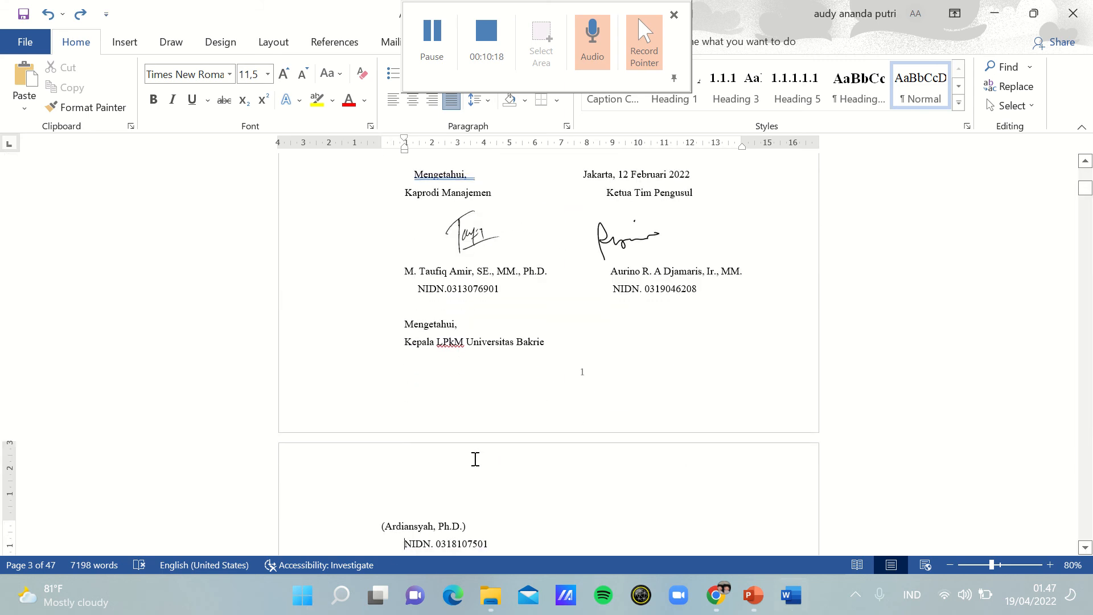
{"action": "scroll", "coordinate": [474, 459], "scroll_direction": "up", "scroll_amount": 8}
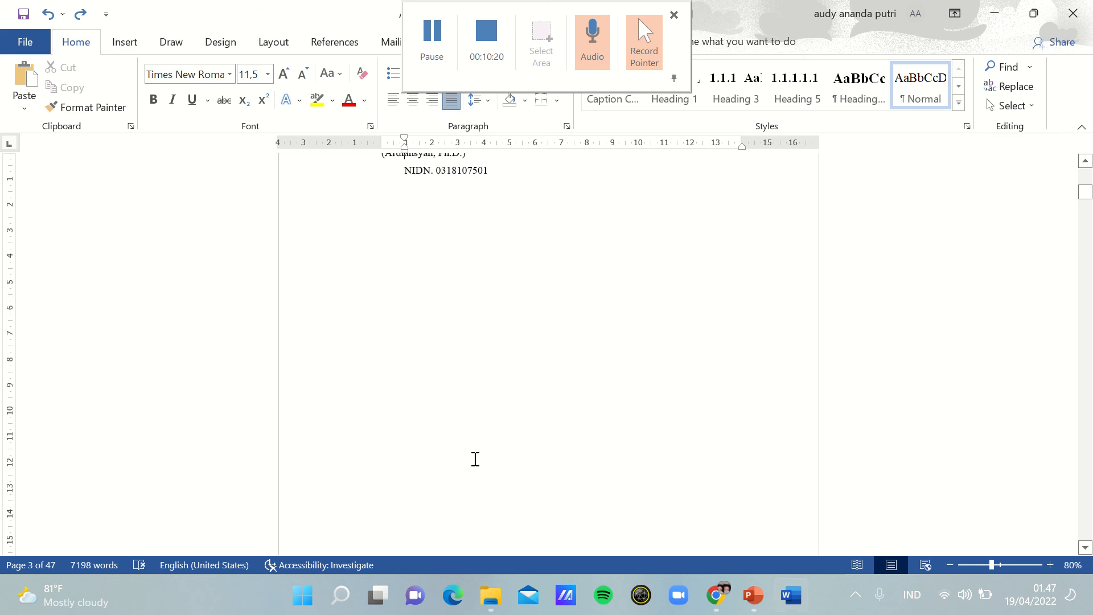
{"action": "scroll", "coordinate": [476, 459], "scroll_direction": "up", "scroll_amount": 1}
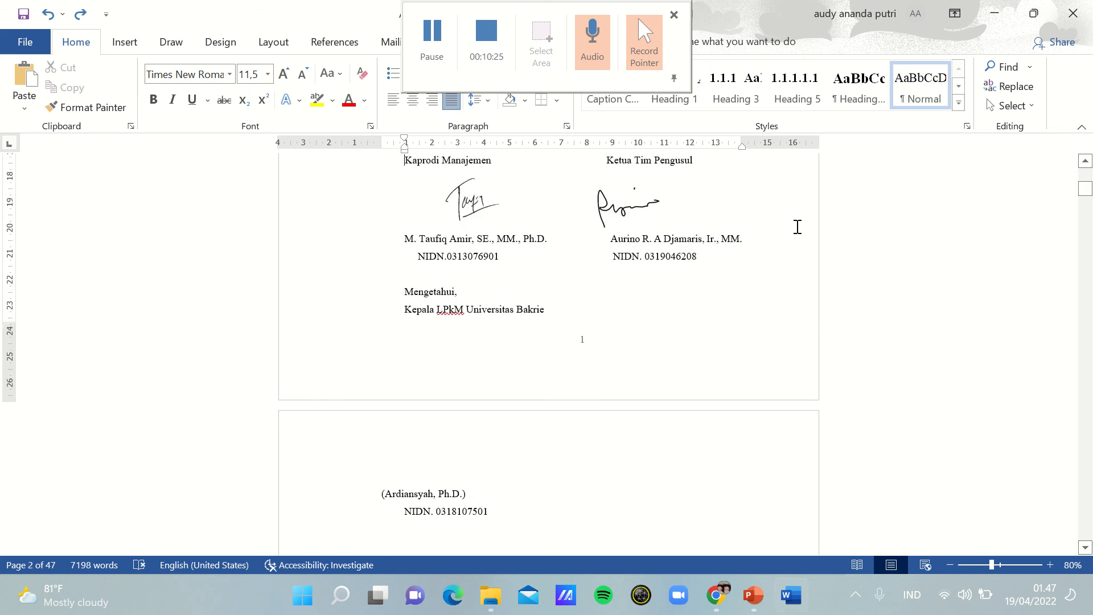
{"action": "scroll", "coordinate": [797, 227], "scroll_direction": "up", "scroll_amount": 5}
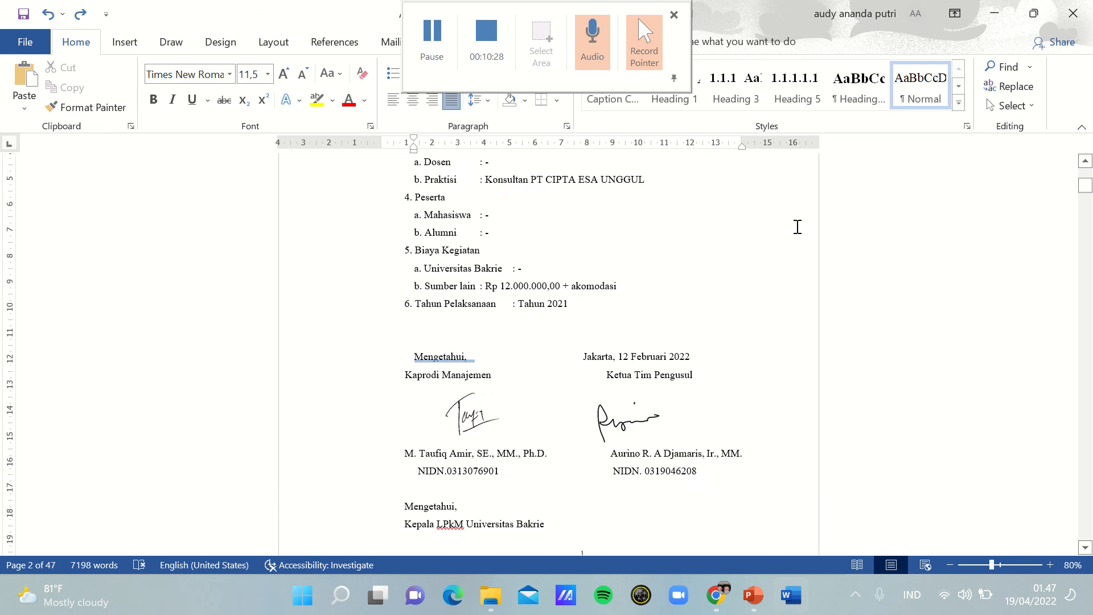
{"action": "key", "text": "Up"}
{"action": "key", "text": "Up"}
{"action": "key", "text": "Up"}
{"action": "key", "text": "Up"}
{"action": "key", "text": "Up"}
{"action": "key", "text": "Up"}
{"action": "key", "text": "Up"}
{"action": "key", "text": "Up"}
{"action": "key", "text": "Up"}
{"action": "key", "text": "Up"}
{"action": "key", "text": "Up"}
{"action": "key", "text": "Up"}
{"action": "key", "text": "Up"}
{"action": "key", "text": "Up"}
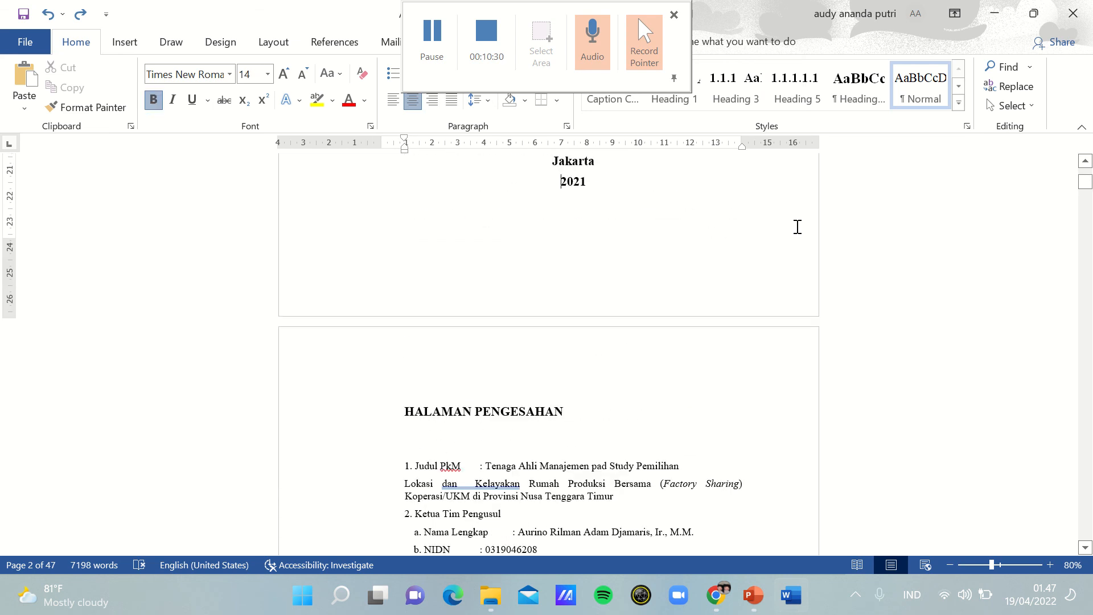
{"action": "key", "text": "Down"}
{"action": "key", "text": "Down"}
{"action": "key", "text": "Down"}
{"action": "key", "text": "Down"}
{"action": "key", "text": "Down"}
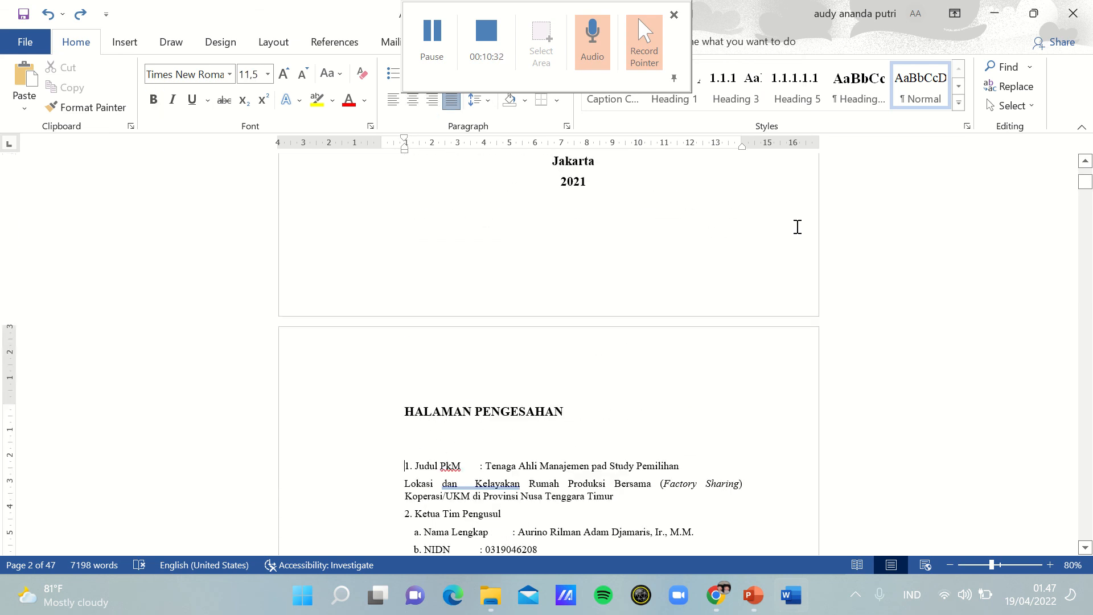
{"action": "key", "text": "BackSpace"}
{"action": "key", "text": "BackSpace"}
{"action": "key", "text": "BackSpace"}
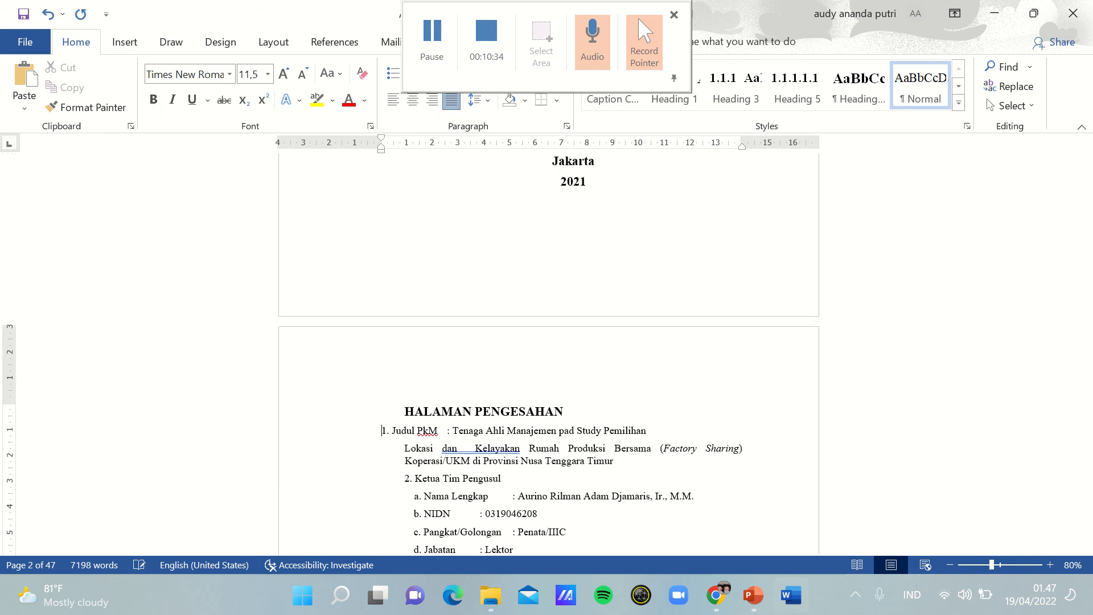
{"action": "key", "text": "Return"}
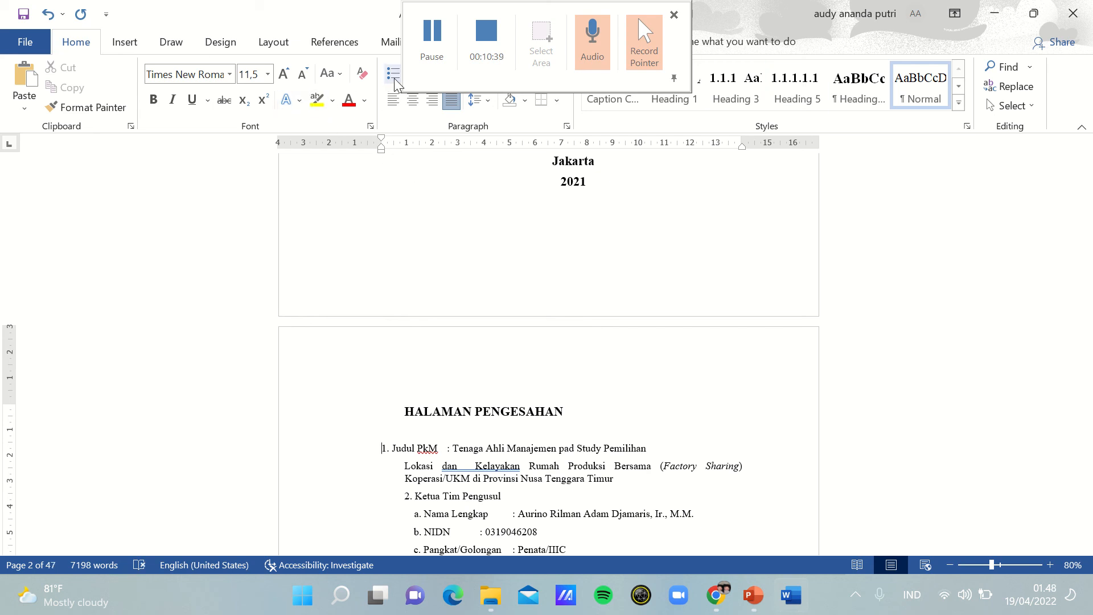
{"action": "key", "text": "Tab"}
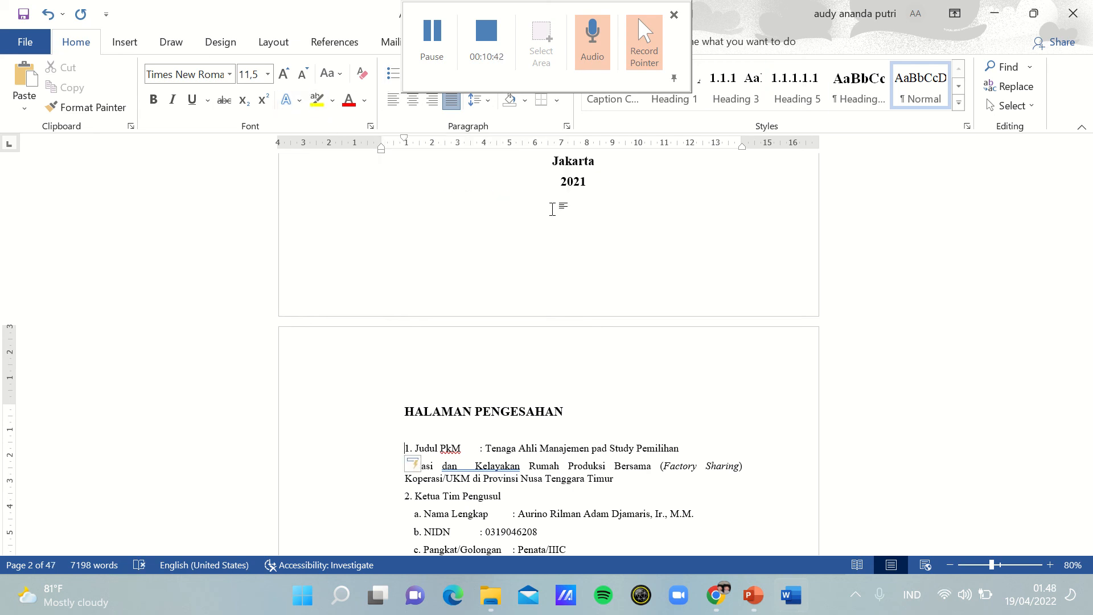
{"action": "left_click", "coordinate": [781, 438]}
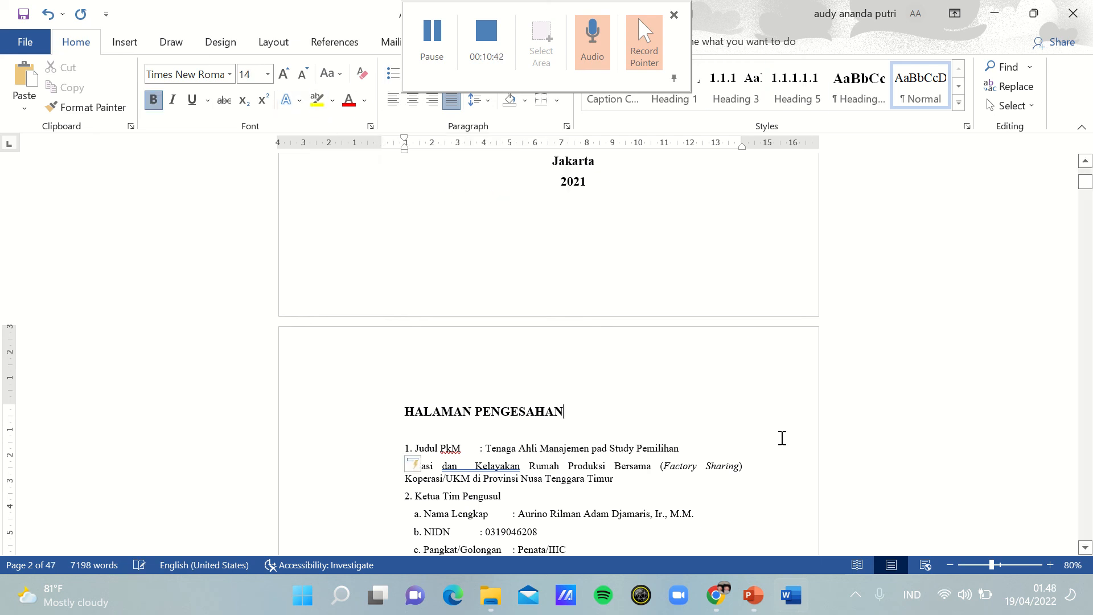
Step: Remove one blank line above the "Mengetahui," and date line of the signature section, keeping that line slightly indented
{"action": "left_click", "coordinate": [1089, 199]}
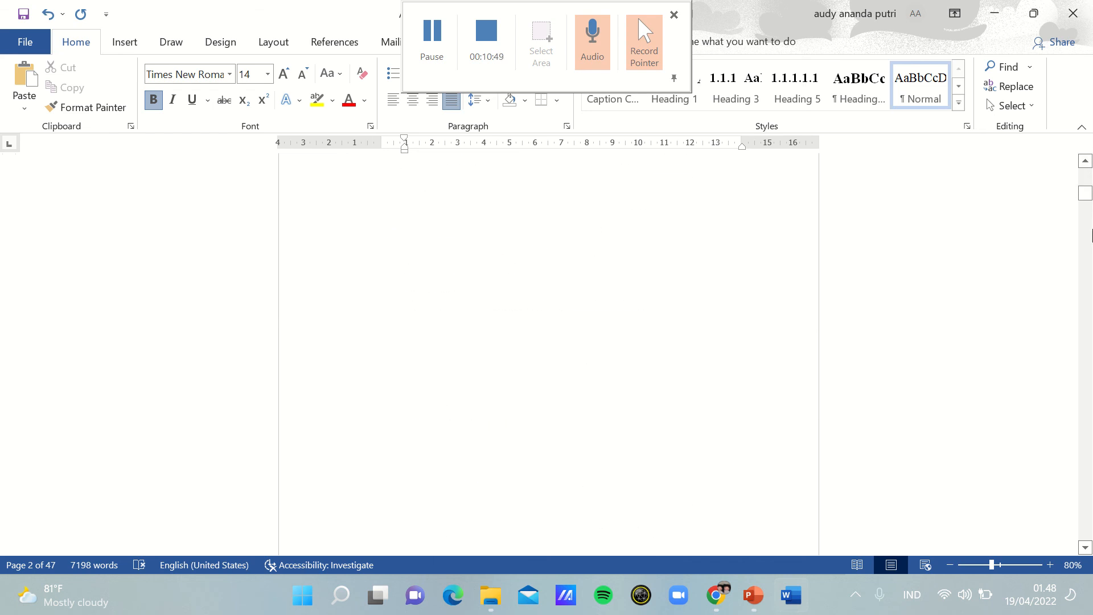
{"action": "left_click_drag", "start_coordinate": [1087, 194], "coordinate": [1089, 181]}
{"action": "left_click", "coordinate": [507, 435]}
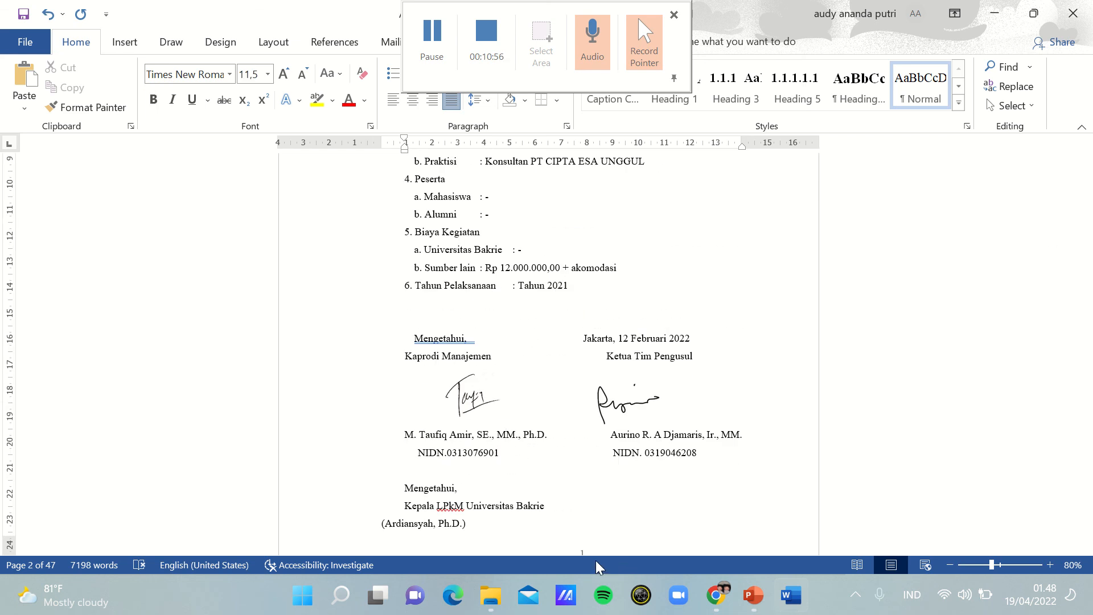
{"action": "left_click", "coordinate": [414, 340]}
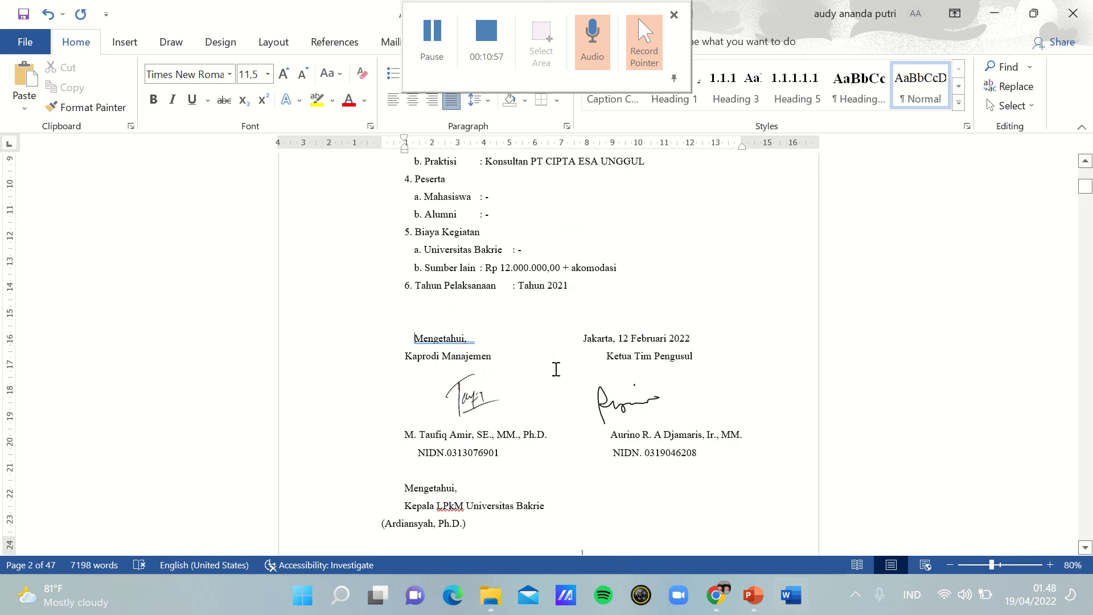
{"action": "key", "text": "BackSpace"}
{"action": "key", "text": "BackSpace"}
{"action": "key", "text": "BackSpace"}
{"action": "key", "text": "BackSpace"}
{"action": "key", "text": "BackSpace"}
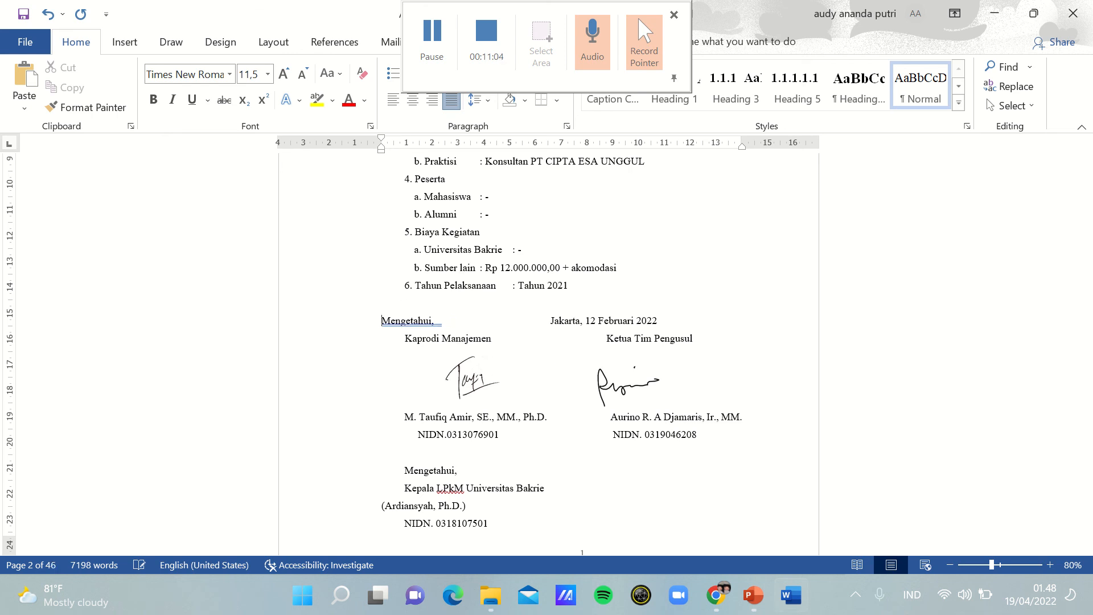
{"action": "key", "text": "Tab"}
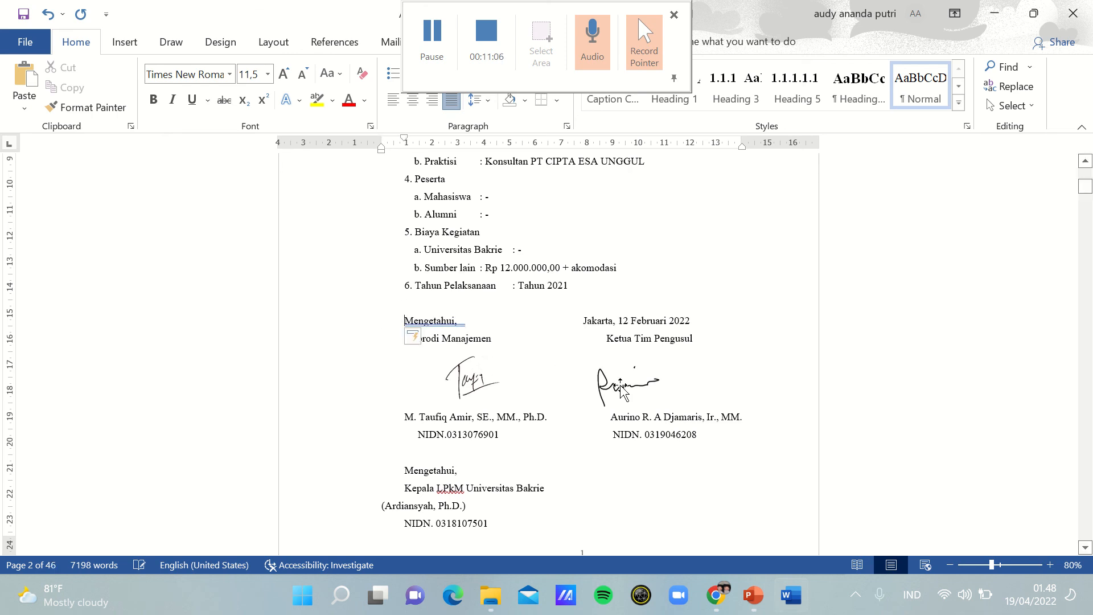
{"action": "key", "text": "Tab"}
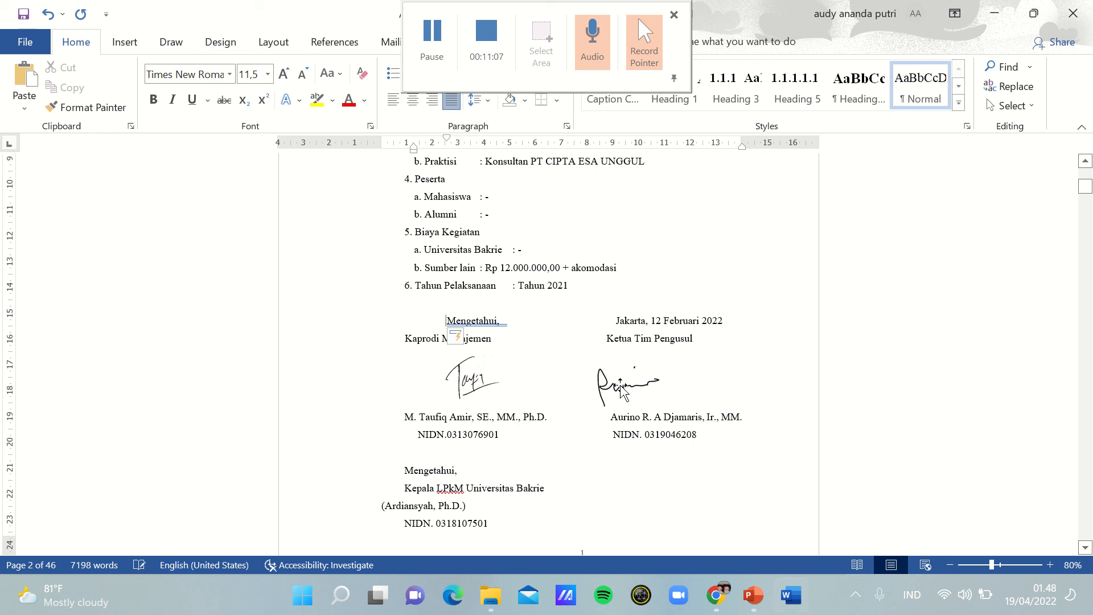
{"action": "key", "text": "BackSpace"}
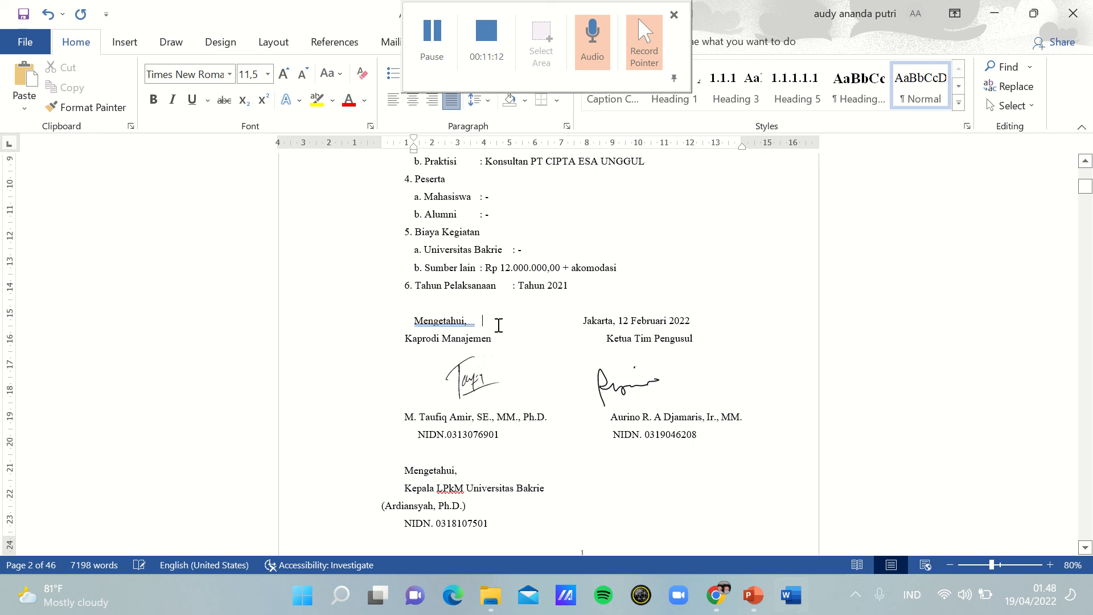
{"action": "key", "text": "BackSpace"}
Step: Indent the name line under "Kepala LPkM Universitas Bakrie" and center the whole lower "Mengetahui" signature block
{"action": "left_click", "coordinate": [378, 510]}
{"action": "key", "text": "Tab"}
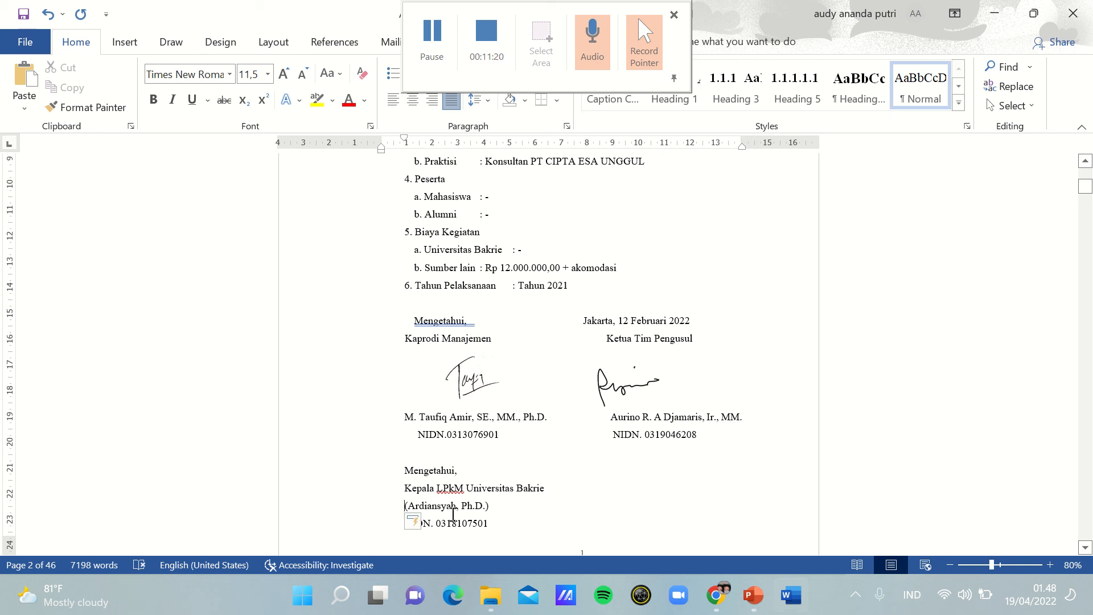
{"action": "left_click_drag", "start_coordinate": [398, 465], "coordinate": [567, 530]}
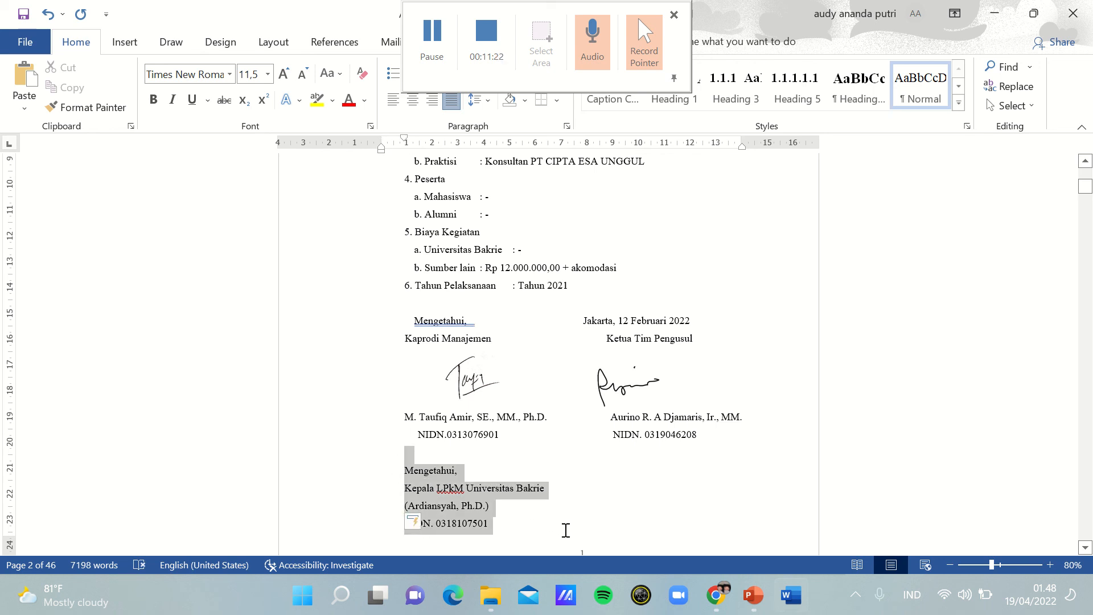
{"action": "left_click", "coordinate": [413, 101]}
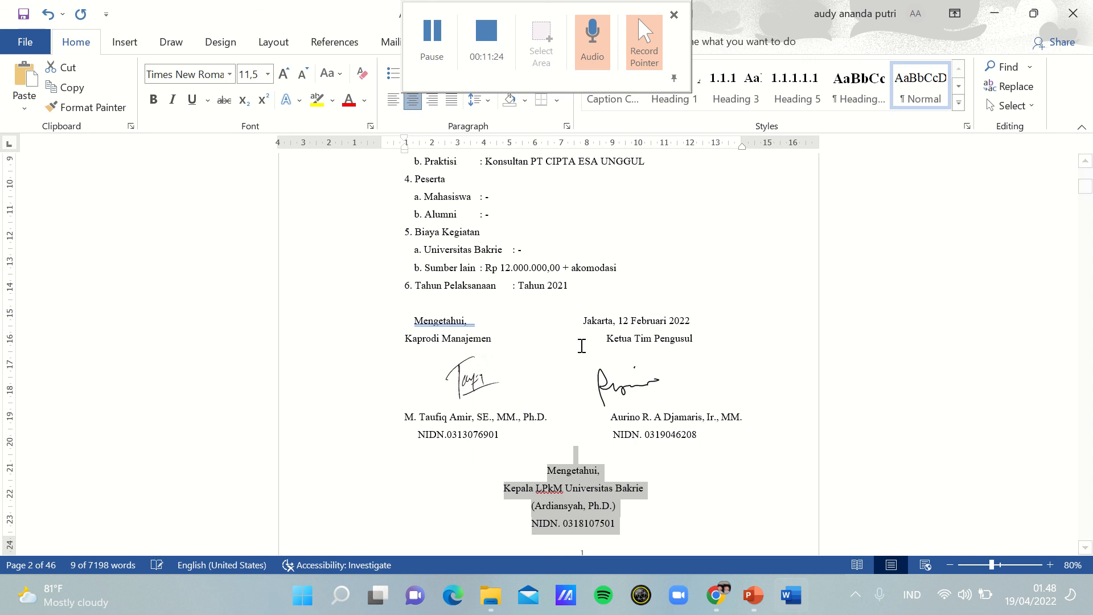
{"action": "left_click", "coordinate": [705, 492]}
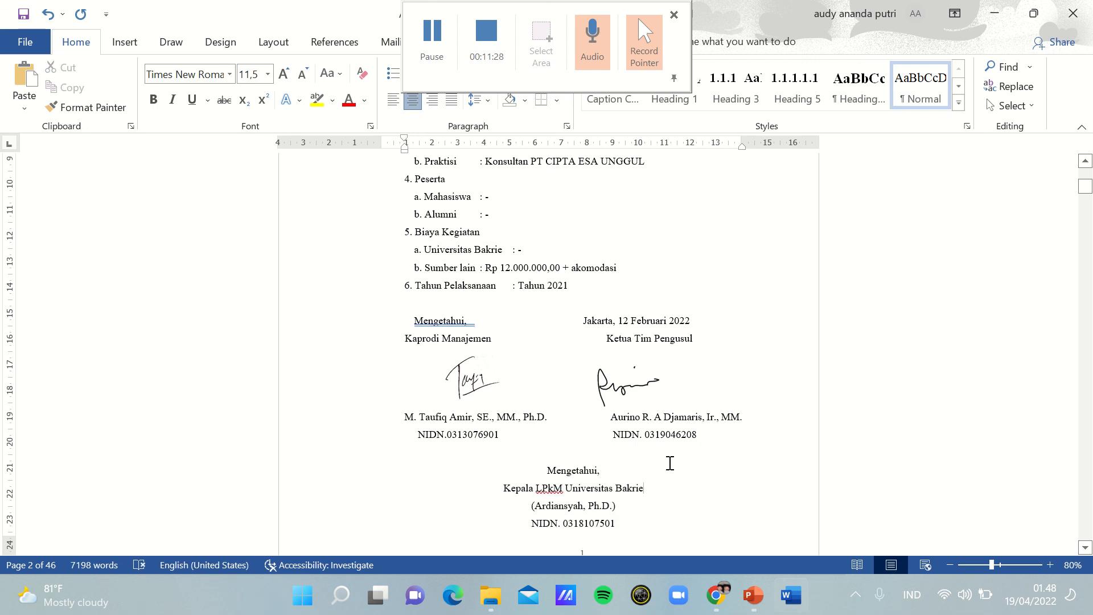
Step: Set the font size of the whole signature section, from "Mengetahui," down to the last NIDN line, to 11 pt
{"action": "left_click", "coordinate": [477, 320]}
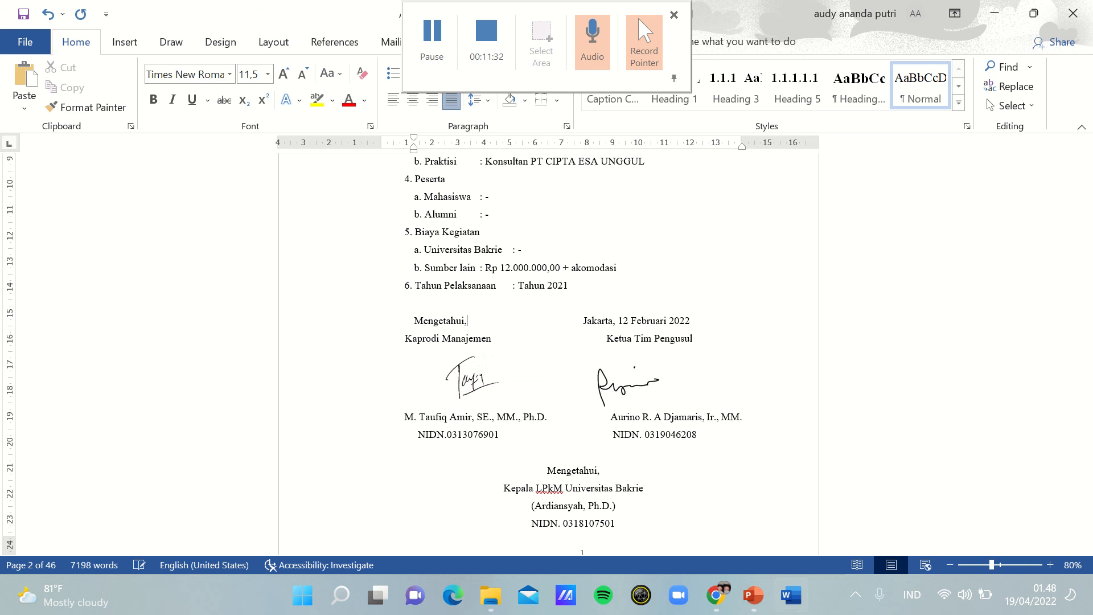
{"action": "mouse_move", "coordinate": [405, 318]}
{"action": "left_mouse_down"}
{"action": "mouse_move", "coordinate": [706, 438]}
{"action": "mouse_move", "coordinate": [726, 547]}
{"action": "mouse_move", "coordinate": [700, 329]}
{"action": "mouse_move", "coordinate": [716, 381]}
{"action": "left_mouse_up"}
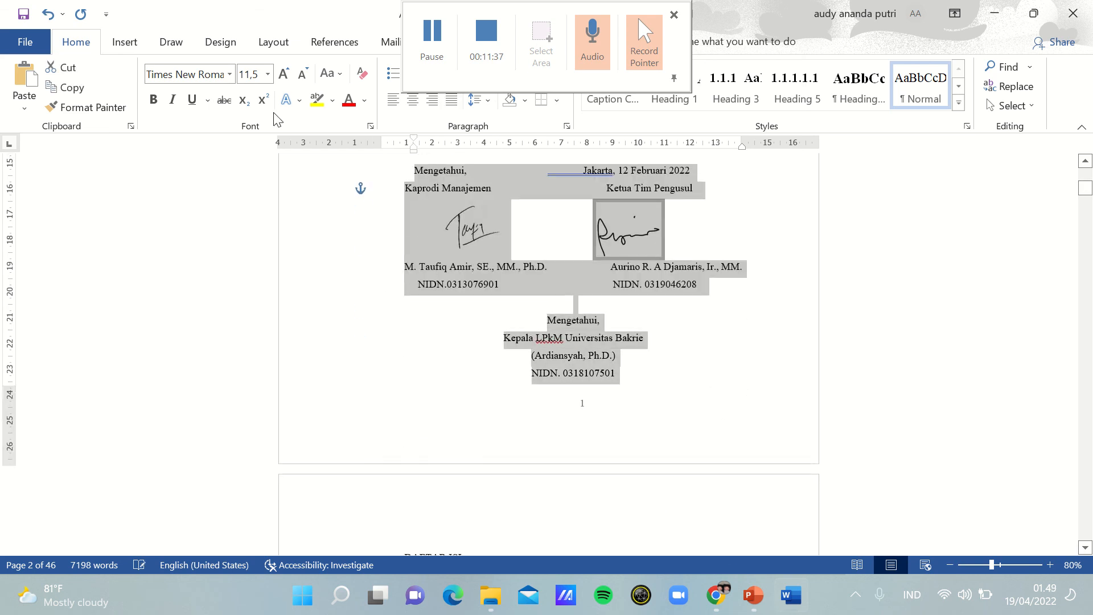
{"action": "left_click", "coordinate": [267, 74]}
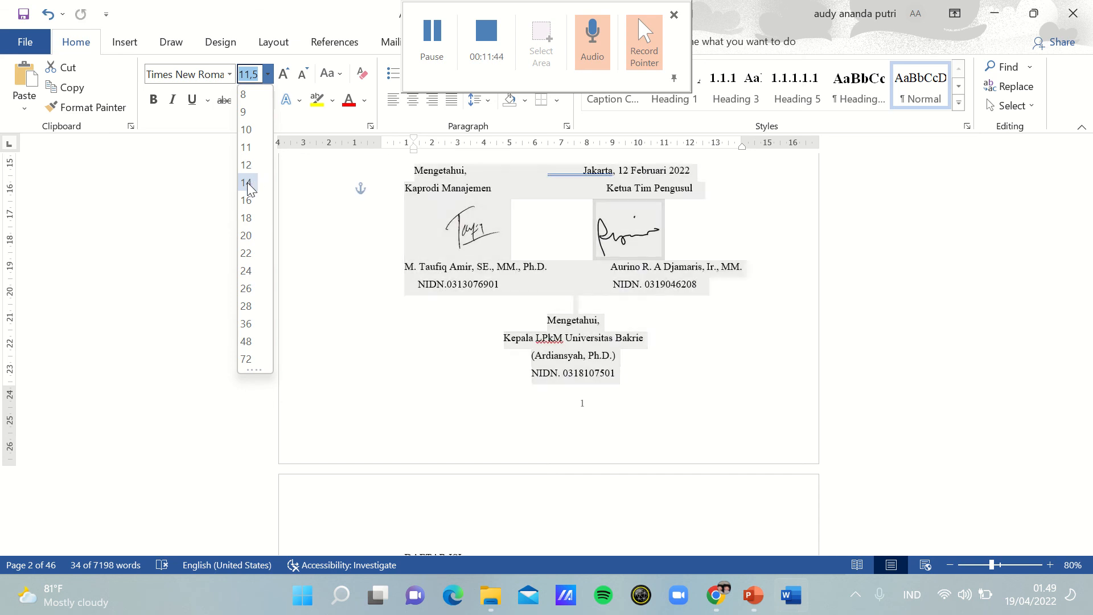
{"action": "left_click", "coordinate": [251, 151]}
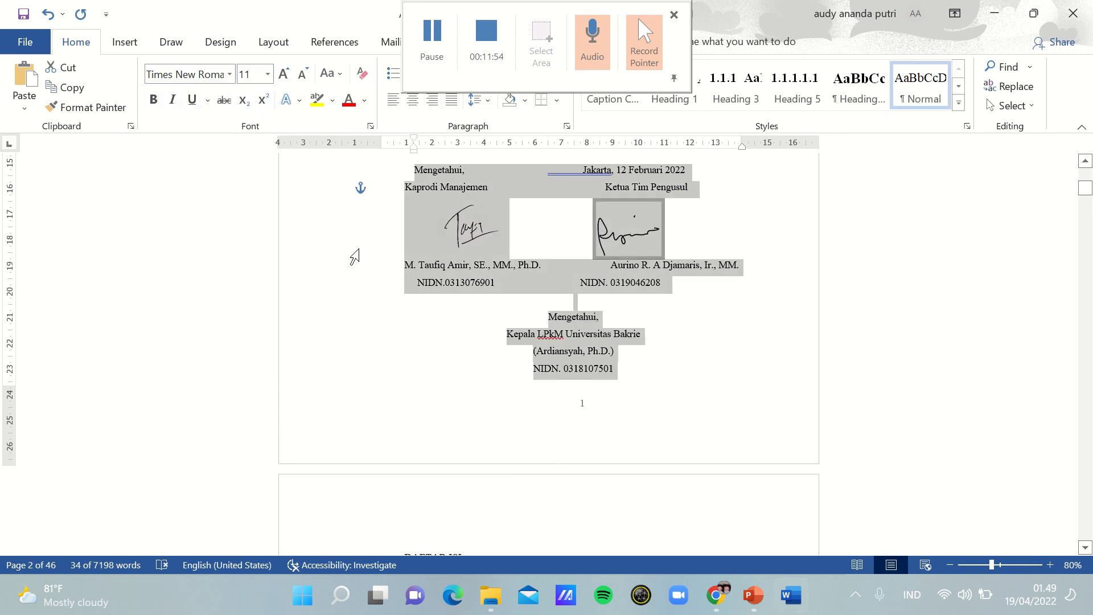
{"action": "left_click", "coordinate": [439, 337]}
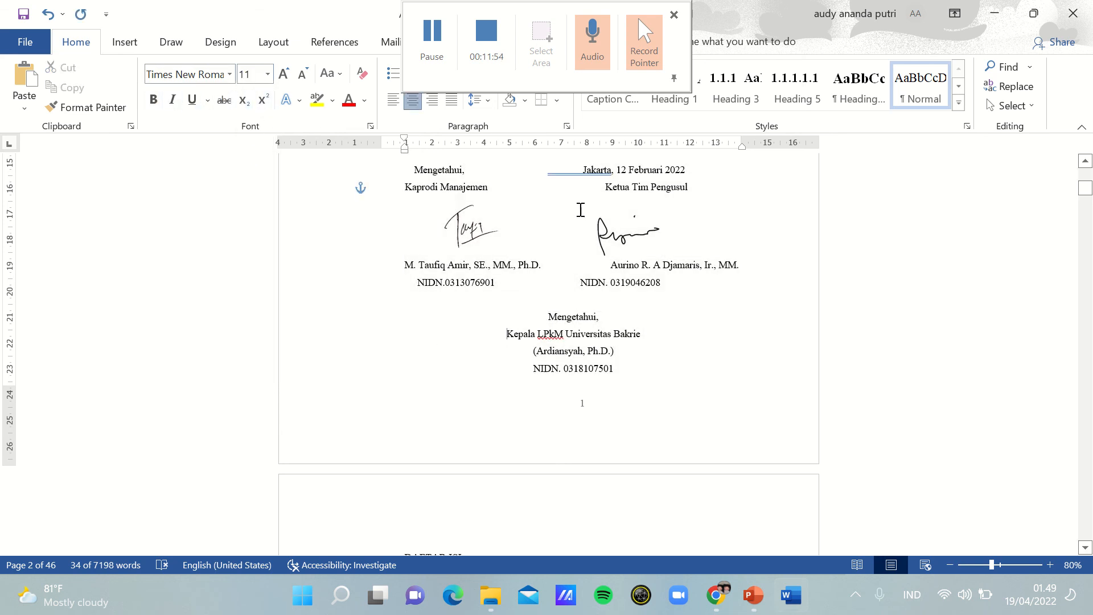
Step: Try to adjust the spacing before "Jakarta, 12 Februari 2022" in the signature section
{"action": "left_click", "coordinate": [577, 170]}
{"action": "key", "text": "BackSpace"}
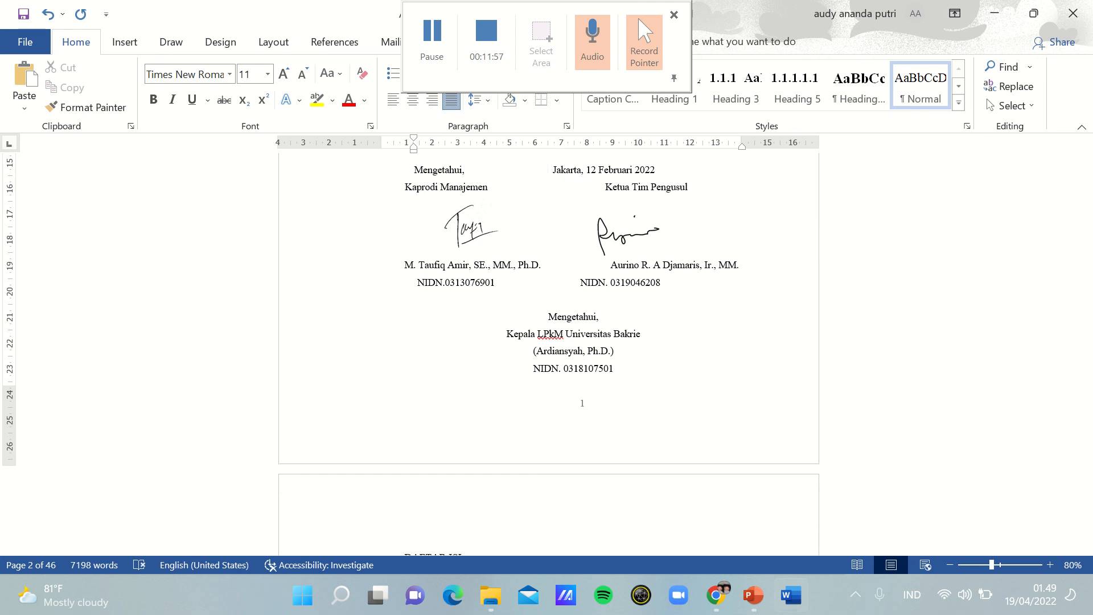
{"action": "key", "text": "Tab"}
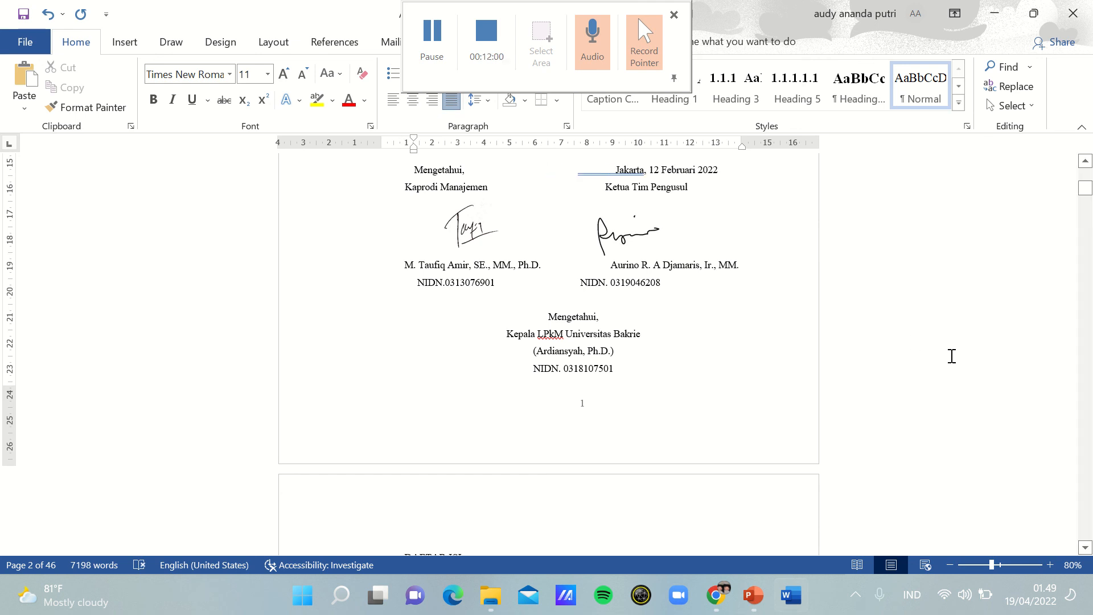
{"action": "left_click", "coordinate": [797, 367]}
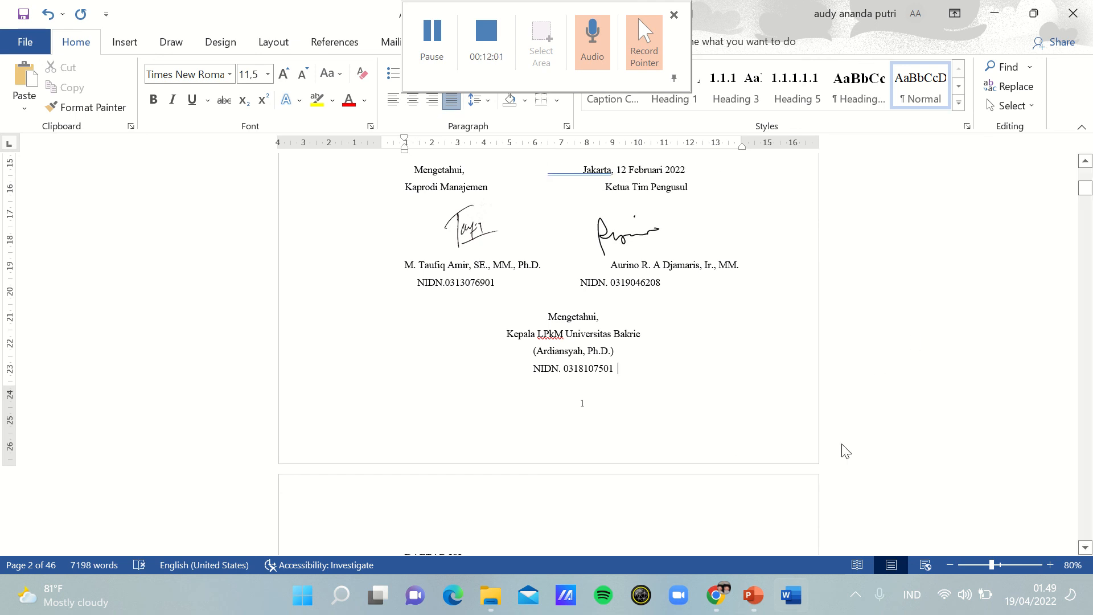
Step: Look over the DAFTAR ISI table of contents and the page after it at 100% zoom
{"action": "scroll", "coordinate": [1033, 194], "scroll_direction": "down", "scroll_amount": 6}
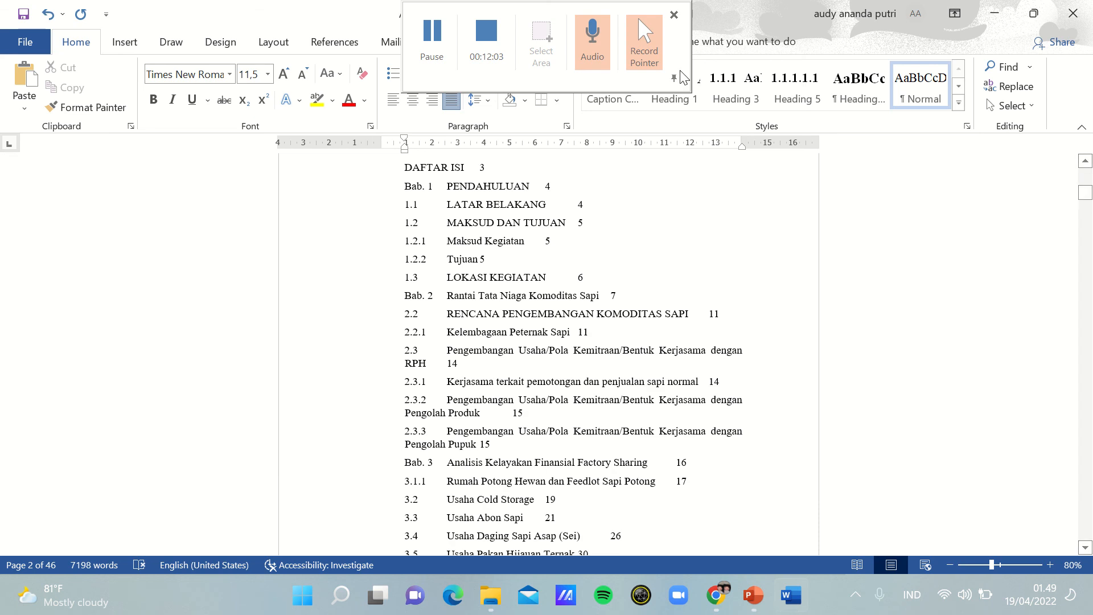
{"action": "left_click", "coordinate": [432, 38]}
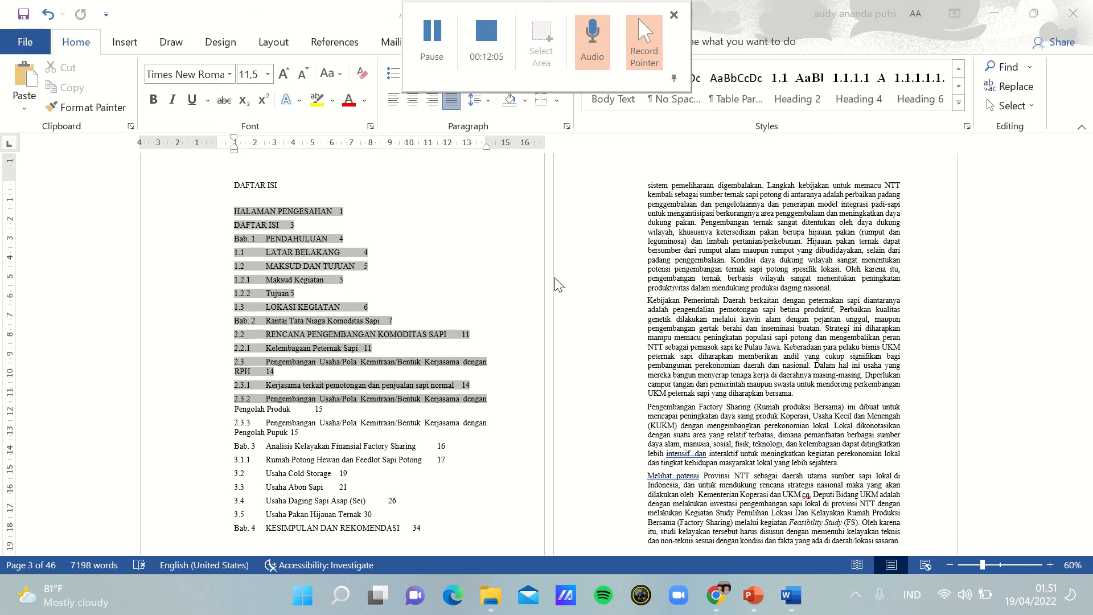
{"action": "left_click", "coordinate": [1054, 561]}
{"action": "left_click", "coordinate": [1053, 561]}
{"action": "left_click", "coordinate": [1054, 561]}
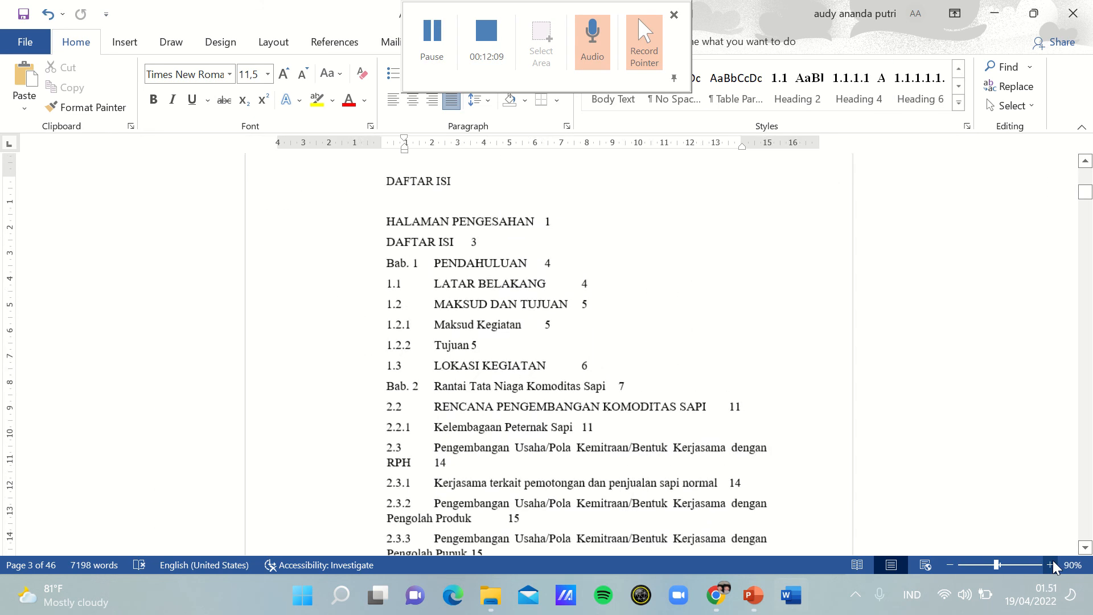
{"action": "left_click", "coordinate": [1053, 561]}
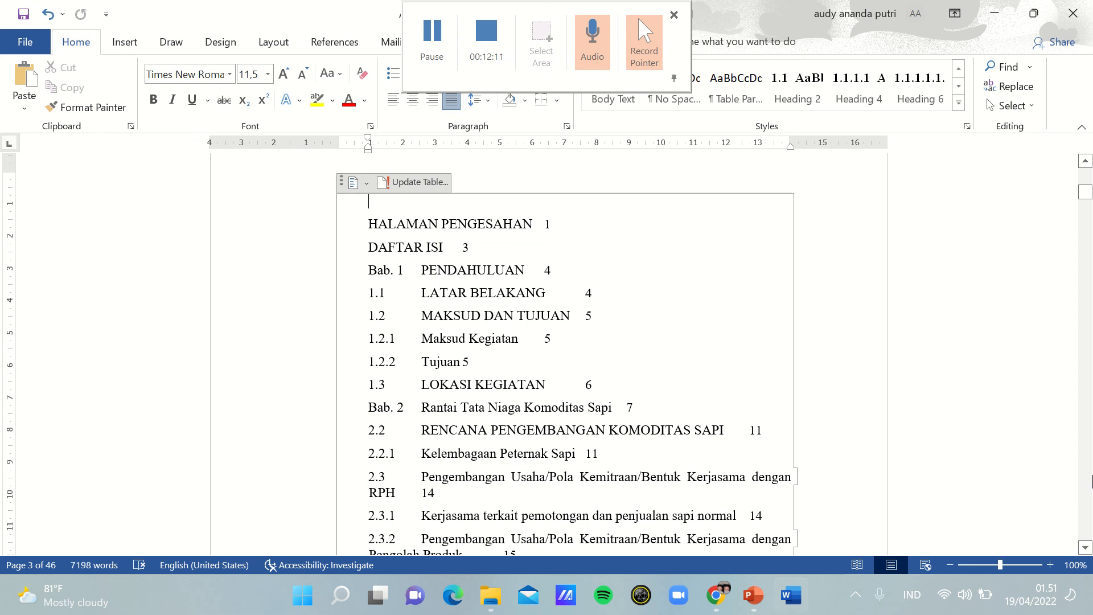
{"action": "key", "text": "Down"}
{"action": "key", "text": "Down"}
{"action": "key", "text": "Down"}
{"action": "key", "text": "Down"}
{"action": "key", "text": "Down"}
{"action": "key", "text": "Down"}
{"action": "key", "text": "Down"}
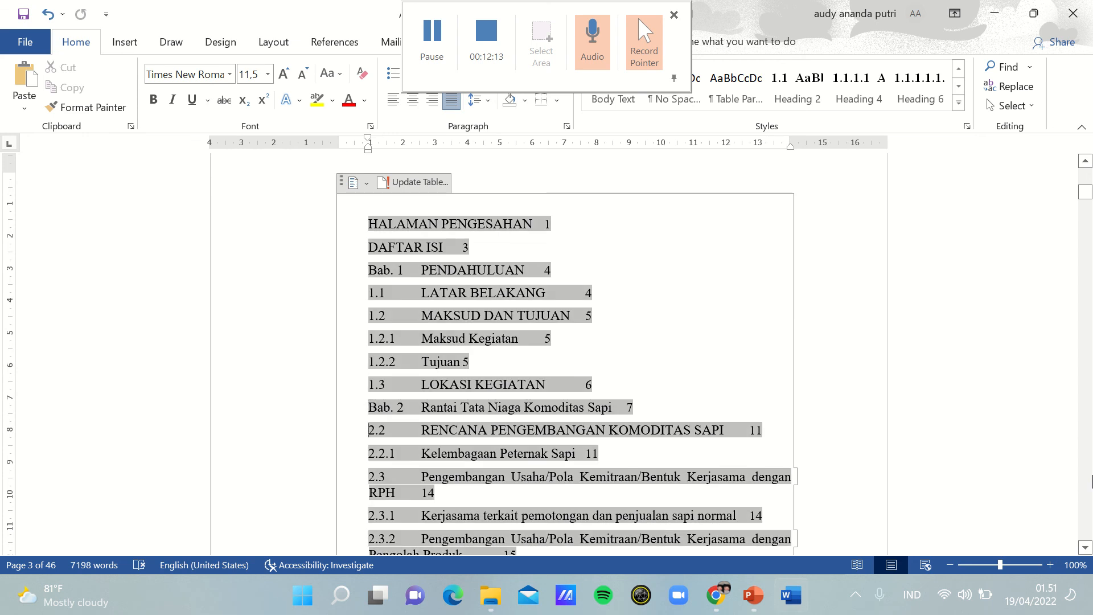
{"action": "key", "text": "Down"}
{"action": "key", "text": "Down"}
{"action": "key", "text": "Down"}
{"action": "key", "text": "Down"}
{"action": "key", "text": "Down"}
{"action": "key", "text": "Down"}
{"action": "key", "text": "Down"}
{"action": "key", "text": "Down"}
{"action": "key", "text": "Down"}
{"action": "key", "text": "Down"}
{"action": "key", "text": "Down"}
{"action": "key", "text": "Down"}
{"action": "key", "text": "Down"}
{"action": "key", "text": "Down"}
{"action": "key", "text": "Down"}
{"action": "key", "text": "Down"}
{"action": "key", "text": "Down"}
{"action": "key", "text": "Down"}
{"action": "key", "text": "Down"}
{"action": "key", "text": "Down"}
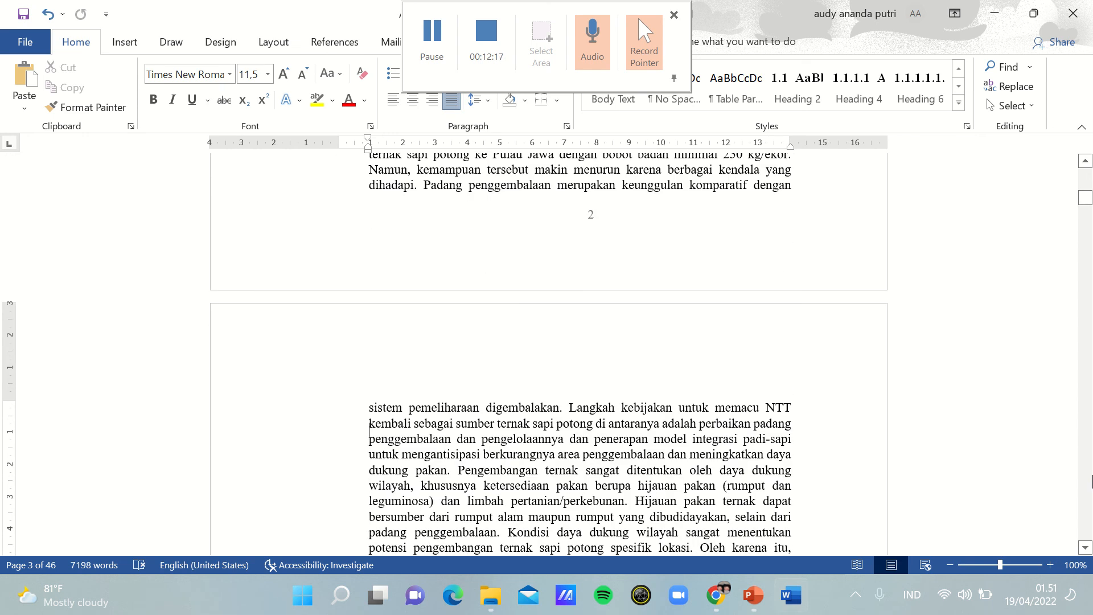
Step: Insert a next-page section break above the PENDAHULUAN heading, after the table of contents
{"action": "key", "text": "Up"}
{"action": "key", "text": "Up"}
{"action": "key", "text": "Up"}
{"action": "key", "text": "Up"}
{"action": "key", "text": "Up"}
{"action": "key", "text": "Up"}
{"action": "key", "text": "Up"}
{"action": "key", "text": "Up"}
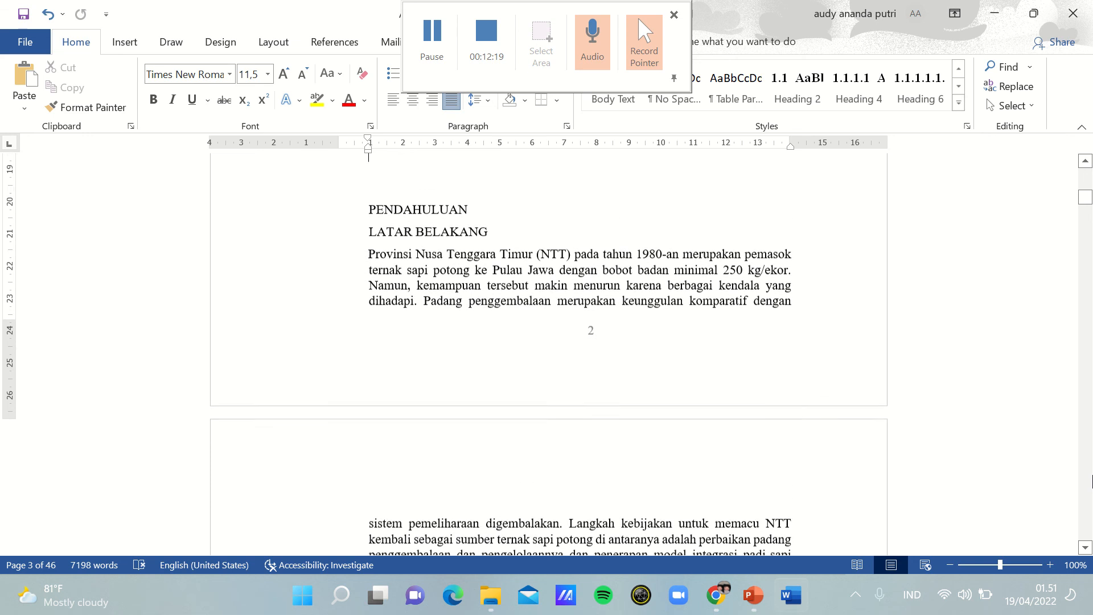
{"action": "key", "text": "Up"}
{"action": "key", "text": "Up"}
{"action": "key", "text": "Up"}
{"action": "key", "text": "Up"}
{"action": "key", "text": "Up"}
{"action": "key", "text": "Up"}
{"action": "key", "text": "Up"}
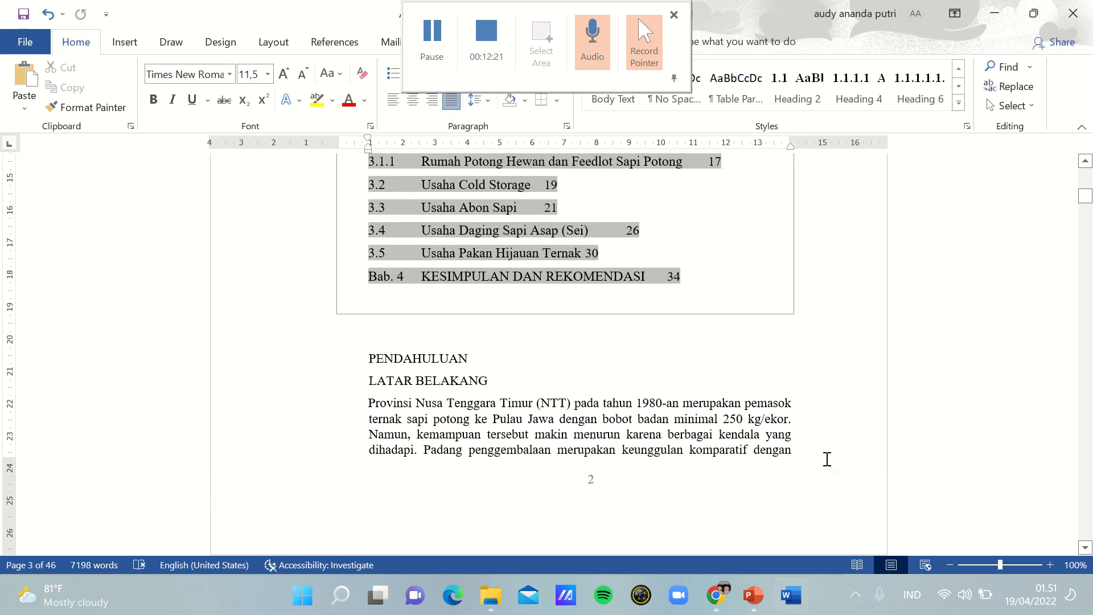
{"action": "left_click", "coordinate": [362, 369]}
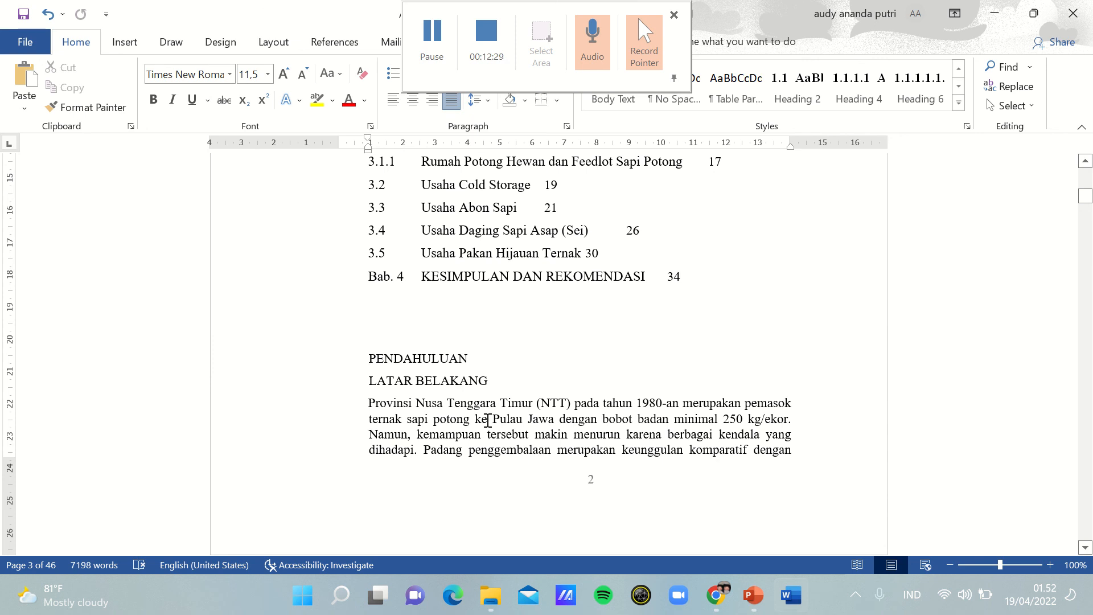
{"action": "left_click", "coordinate": [261, 39]}
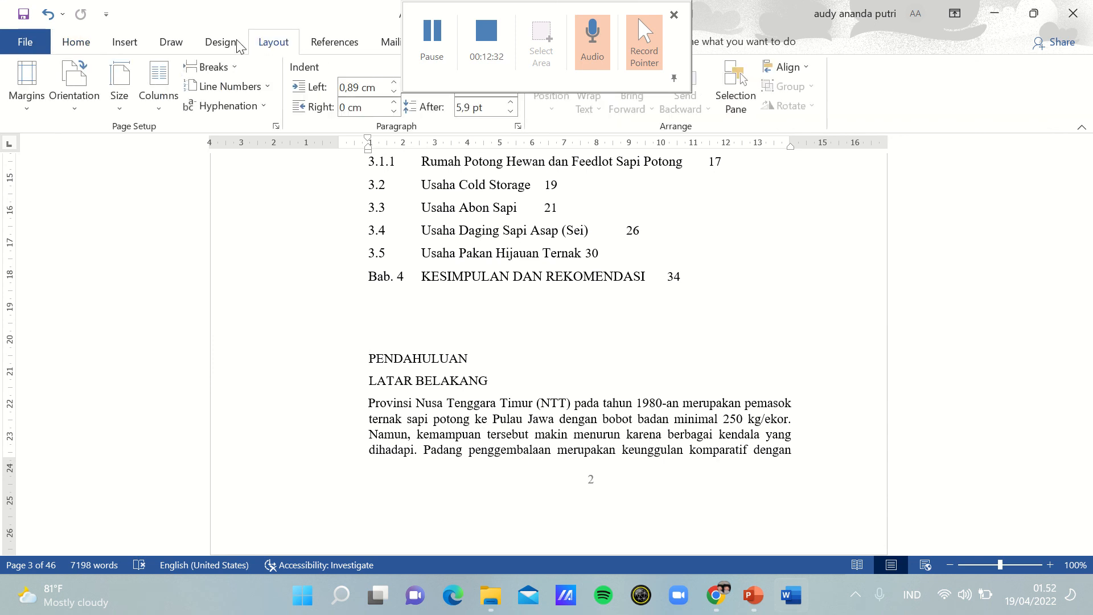
{"action": "left_click", "coordinate": [219, 69]}
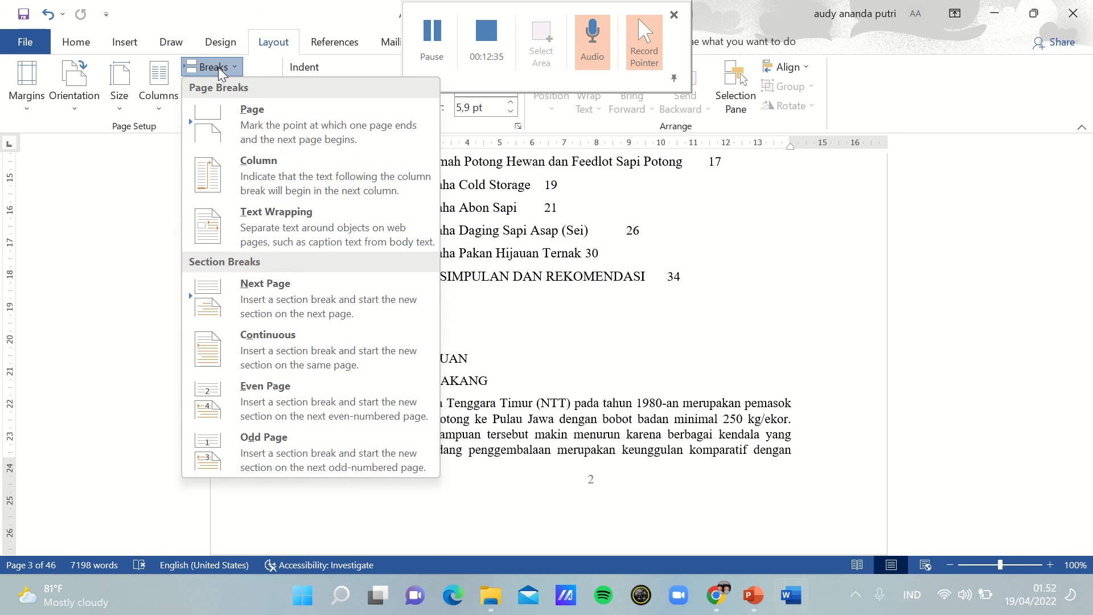
{"action": "left_click", "coordinate": [259, 302]}
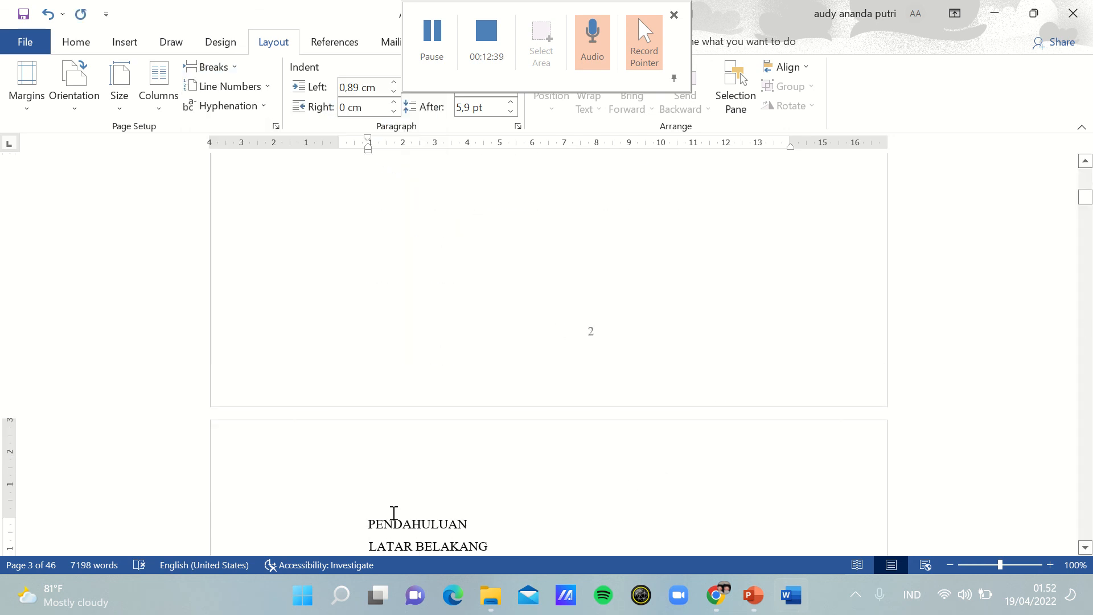
Step: Format the PENDAHULUAN and LATAR BELAKANG headings as 14 pt bold
{"action": "left_click_drag", "start_coordinate": [369, 527], "coordinate": [507, 369]}
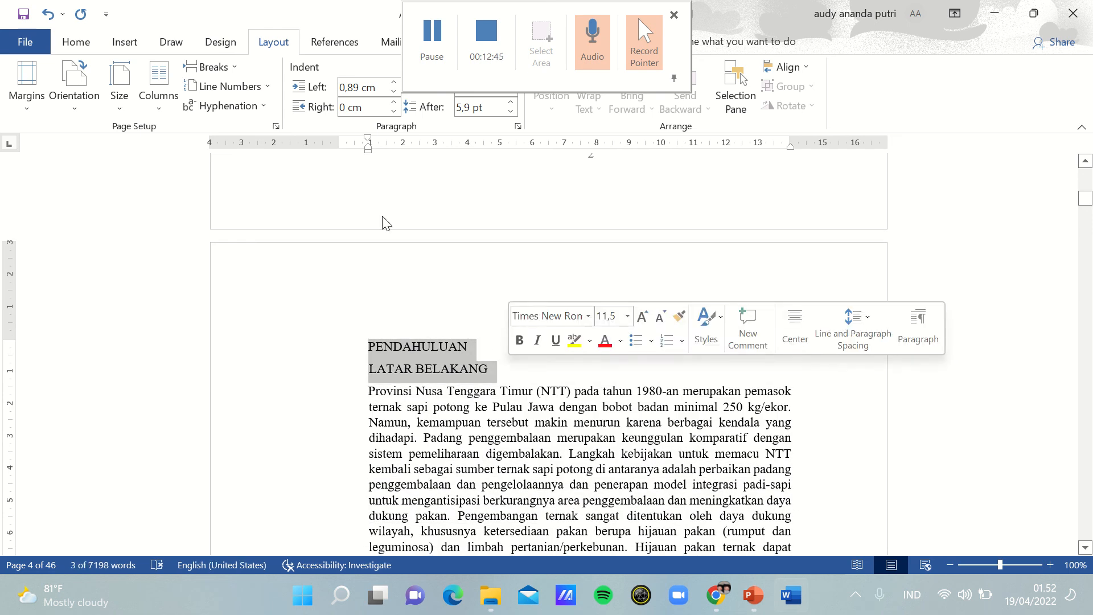
{"action": "left_click", "coordinate": [83, 44]}
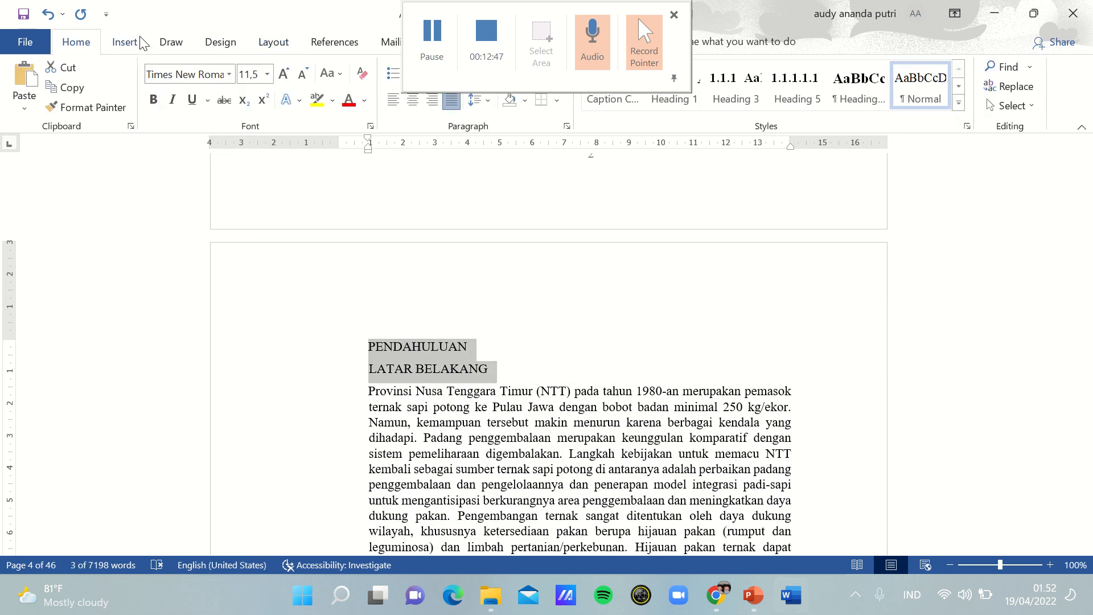
{"action": "left_click", "coordinate": [266, 79]}
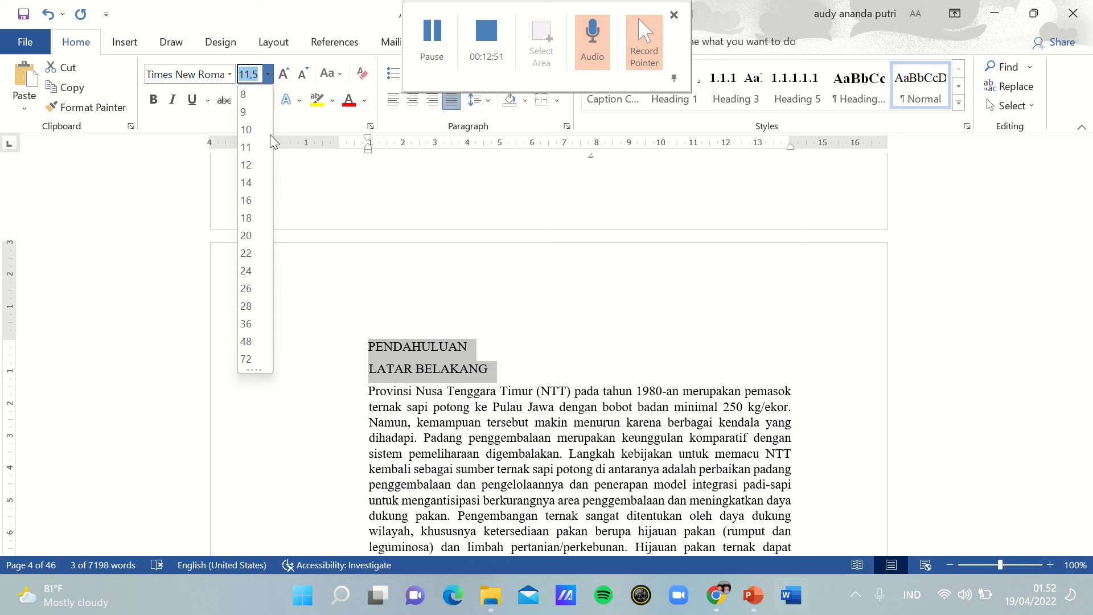
{"action": "left_click", "coordinate": [248, 181]}
{"action": "left_click", "coordinate": [159, 105]}
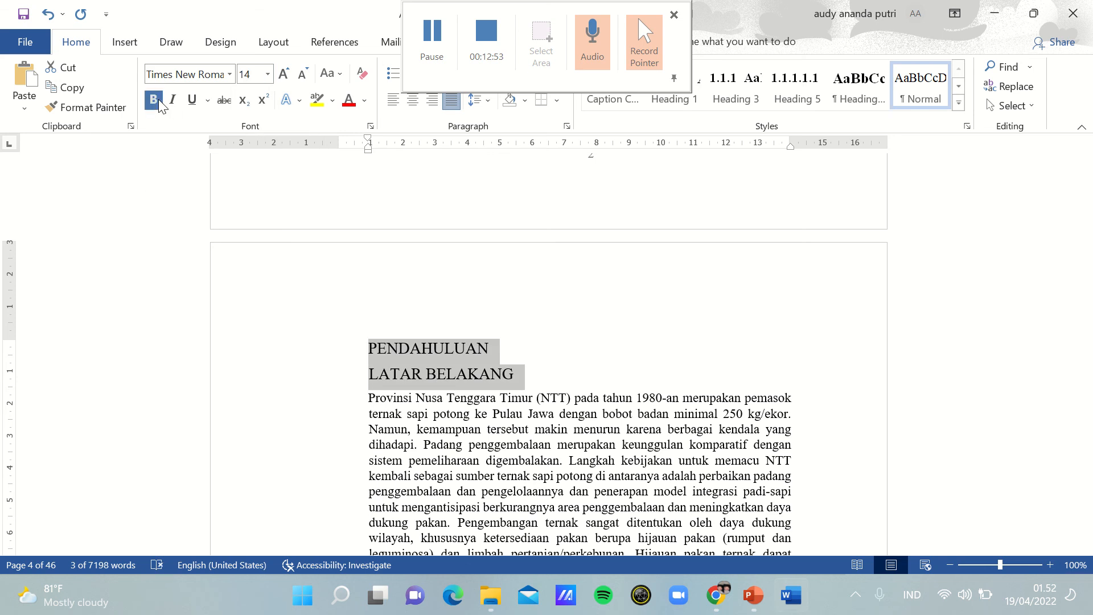
{"action": "left_click", "coordinate": [622, 324]}
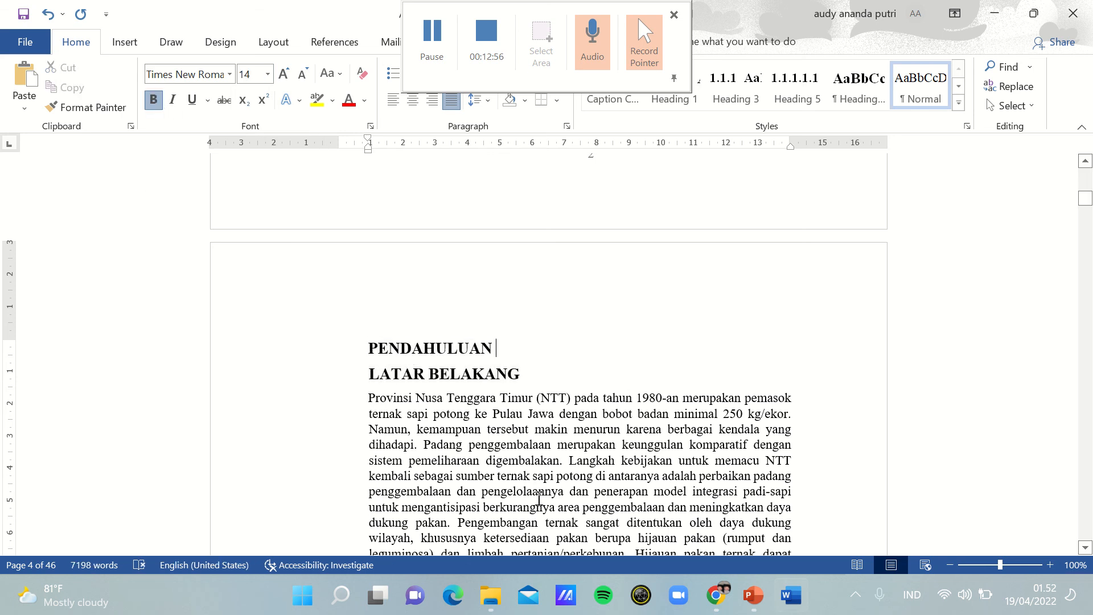
{"action": "left_click", "coordinate": [369, 397]}
{"action": "key", "text": "Tab"}
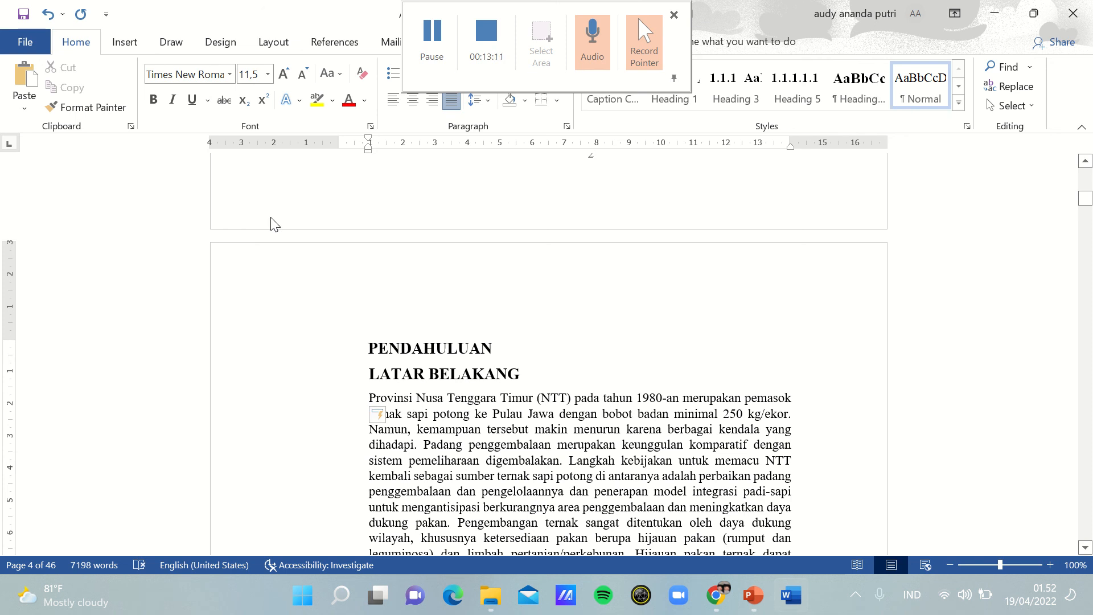
{"action": "key", "text": "Tab"}
{"action": "key", "text": "Tab"}
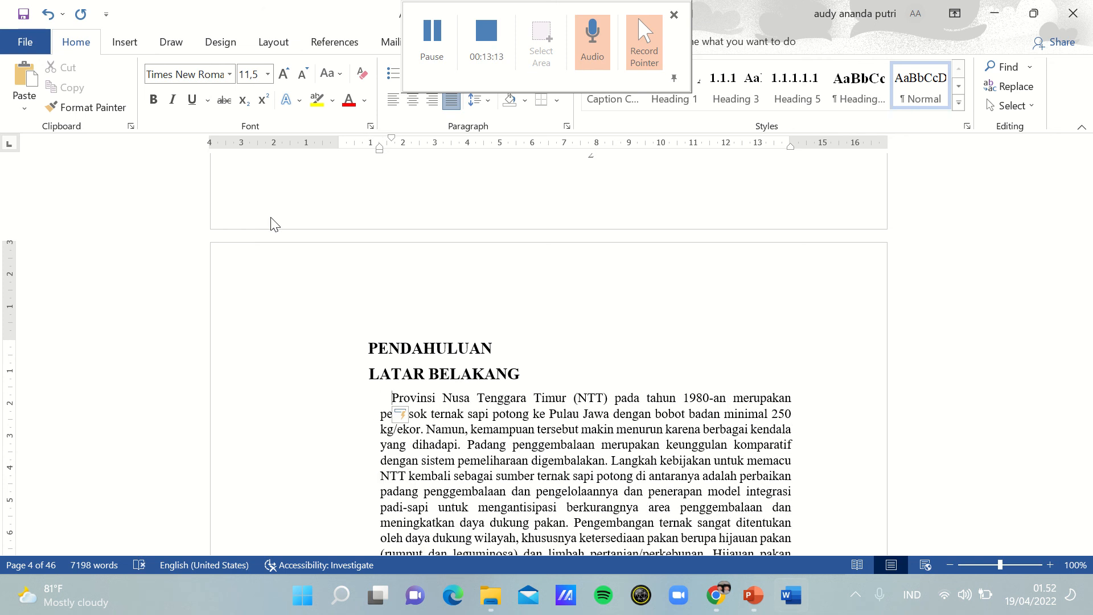
{"action": "key", "text": "BackSpace"}
{"action": "key", "text": "BackSpace"}
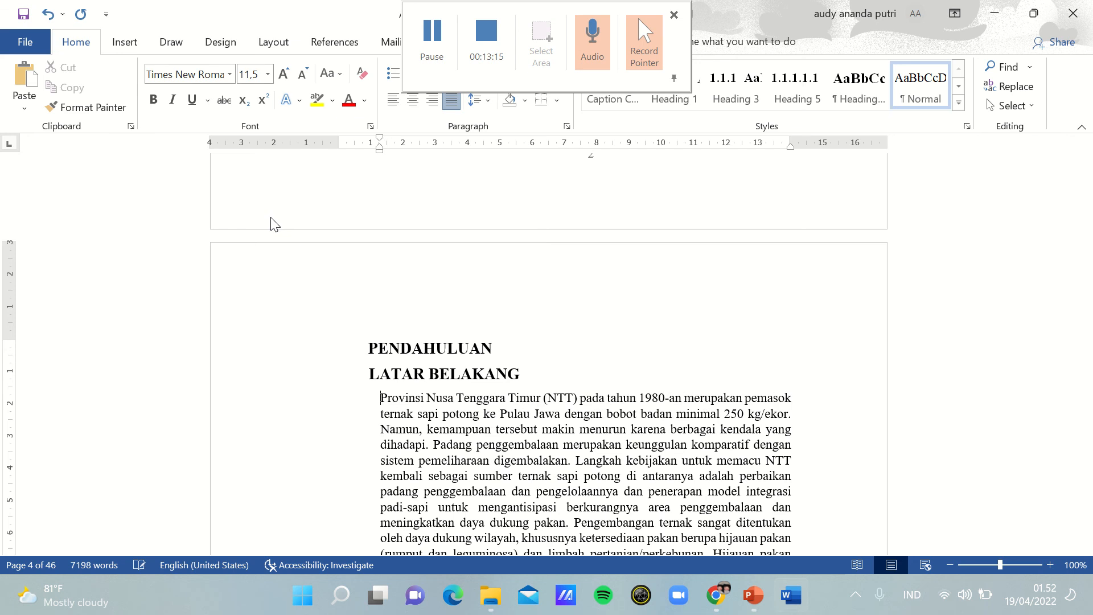
{"action": "key", "text": "BackSpace"}
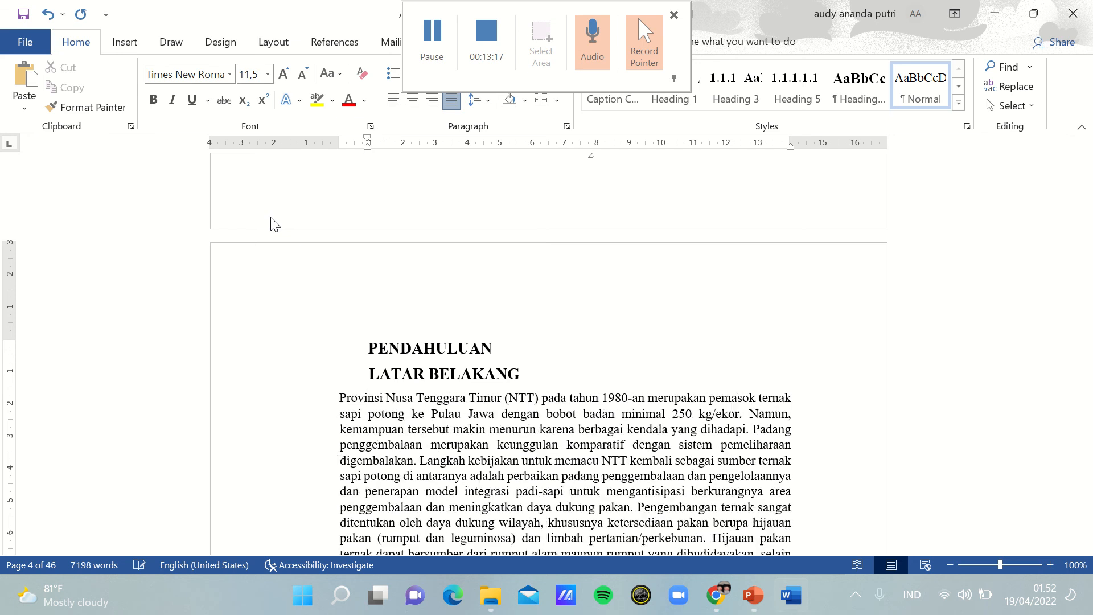
{"action": "left_click", "coordinate": [48, 14]}
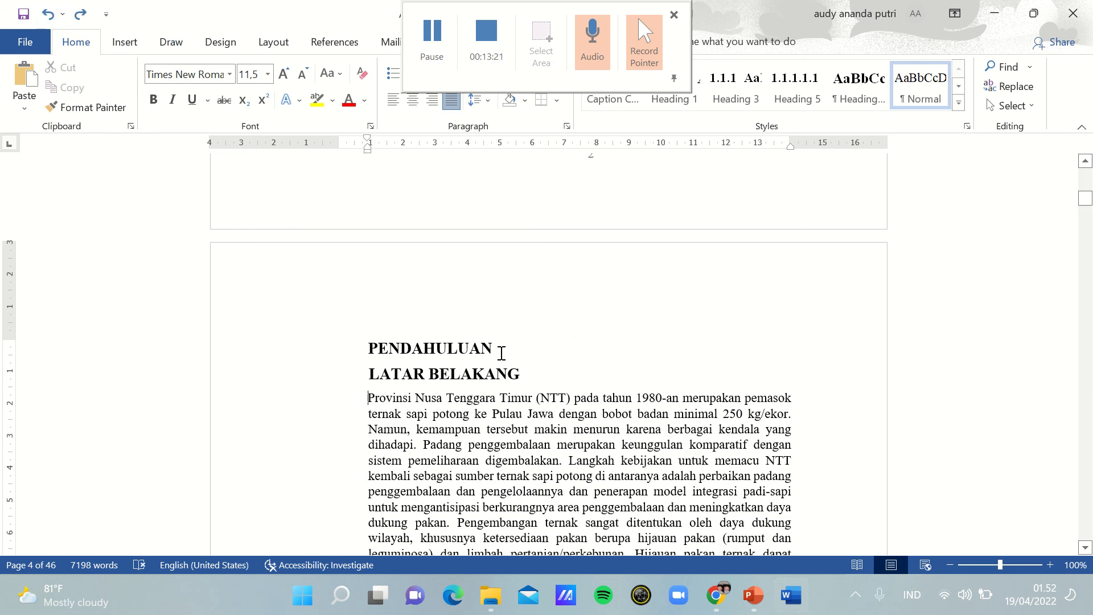
Step: Add a first-line indent to the LATAR BELAKANG paragraphs starting "Provinsi Nusa Tenggara Timur" and "Kebijakan Pemerintah Daerah"
{"action": "key", "text": "ctrl+y"}
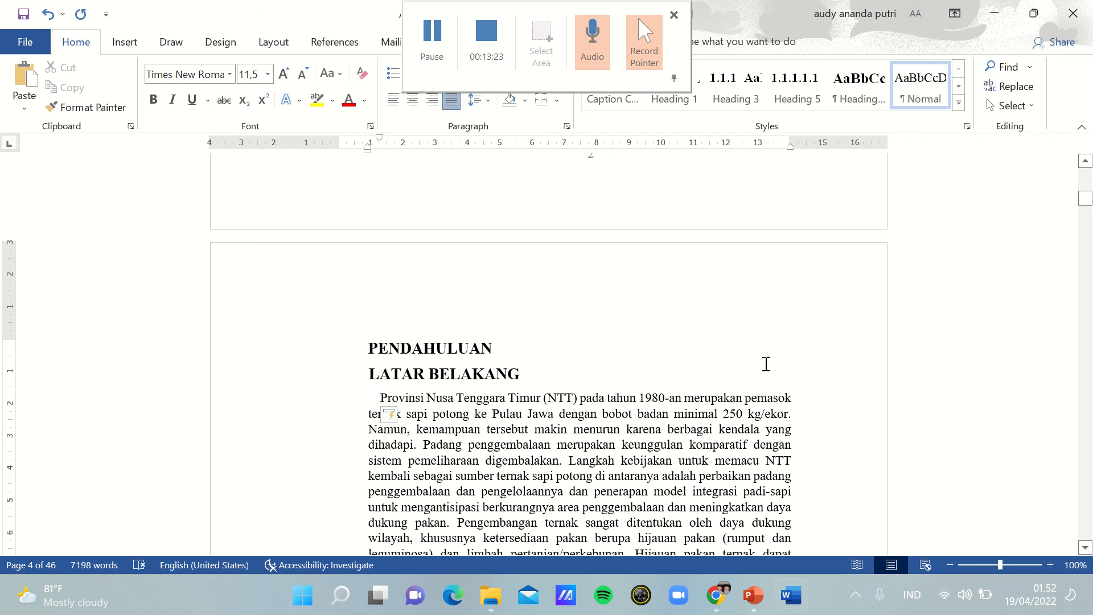
{"action": "key", "text": "Left"}
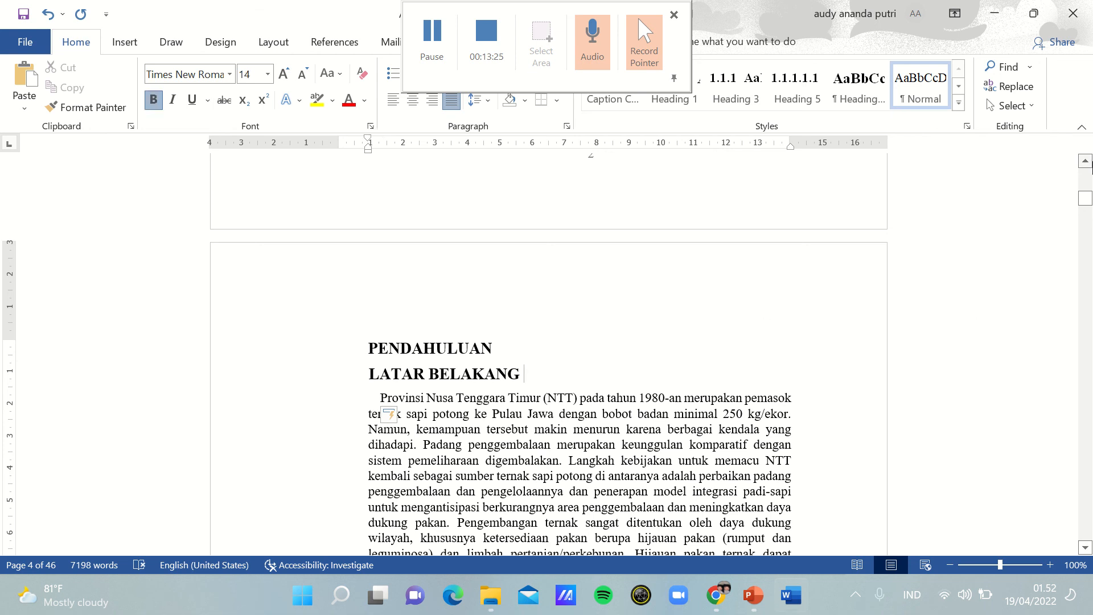
{"action": "key", "text": "Down"}
{"action": "key", "text": "Down"}
{"action": "key", "text": "Down"}
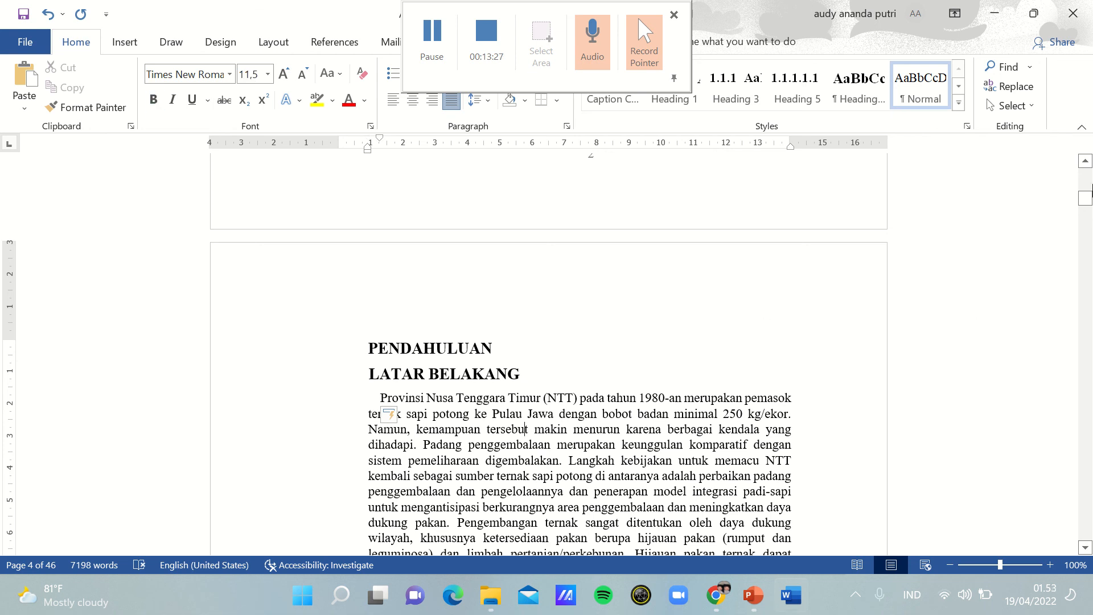
{"action": "key", "text": "Down"}
{"action": "key", "text": "Down"}
{"action": "key", "text": "Down"}
{"action": "key", "text": "Down"}
{"action": "key", "text": "Down"}
{"action": "key", "text": "Down"}
{"action": "key", "text": "Down"}
{"action": "key", "text": "Down"}
{"action": "key", "text": "Down"}
{"action": "key", "text": "Down"}
{"action": "key", "text": "Down"}
{"action": "key", "text": "Down"}
{"action": "key", "text": "Down"}
{"action": "key", "text": "Down"}
{"action": "key", "text": "Down"}
{"action": "key", "text": "Down"}
{"action": "key", "text": "Down"}
{"action": "key", "text": "Down"}
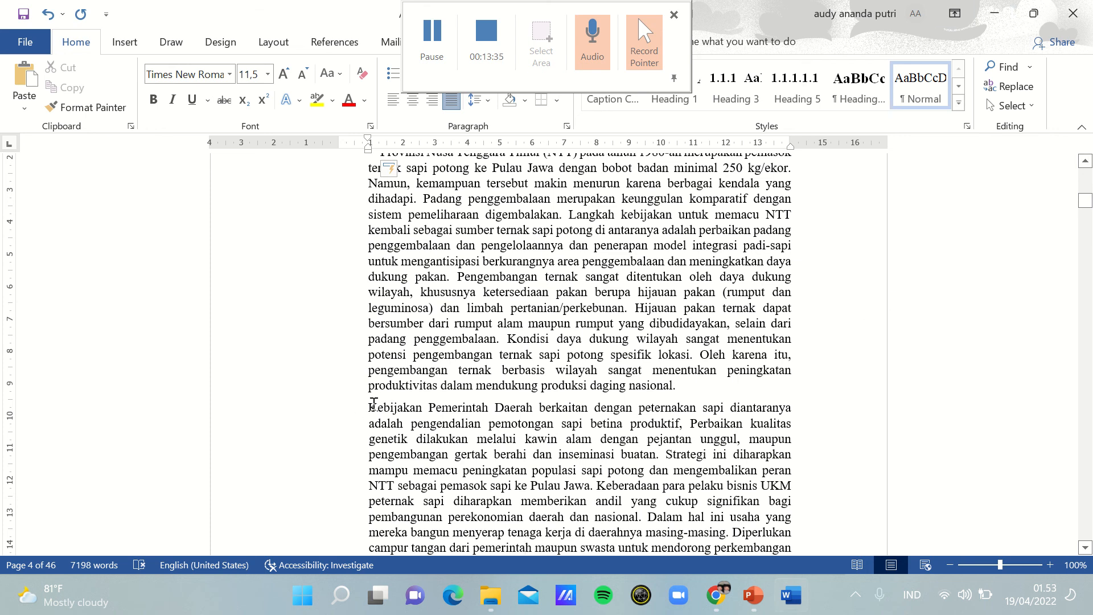
{"action": "type", "text": "`"}
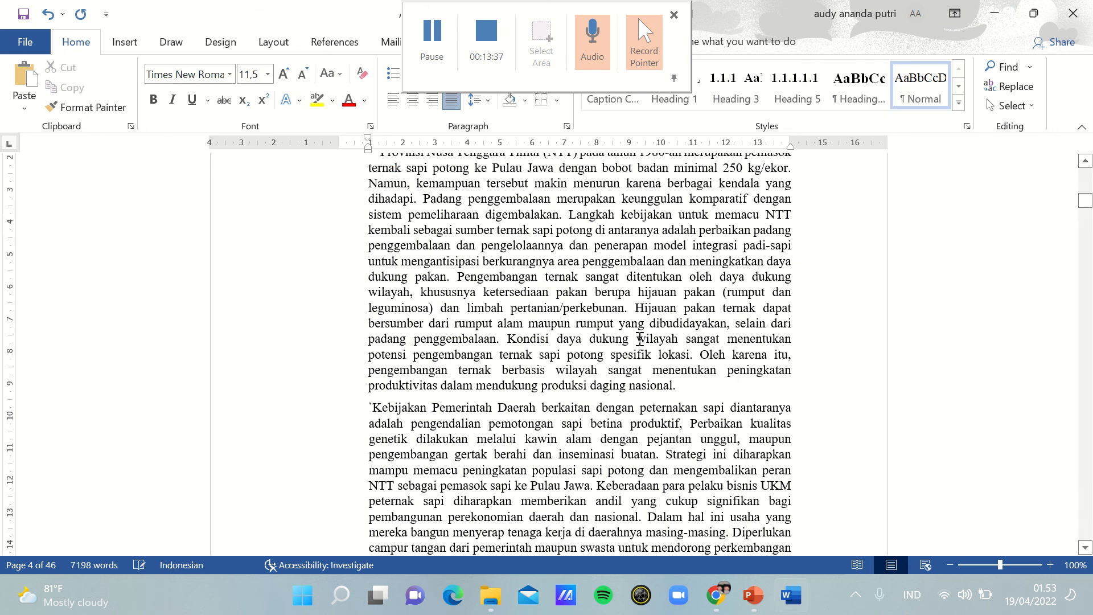
{"action": "key", "text": "BackSpace"}
{"action": "key", "text": "Tab"}
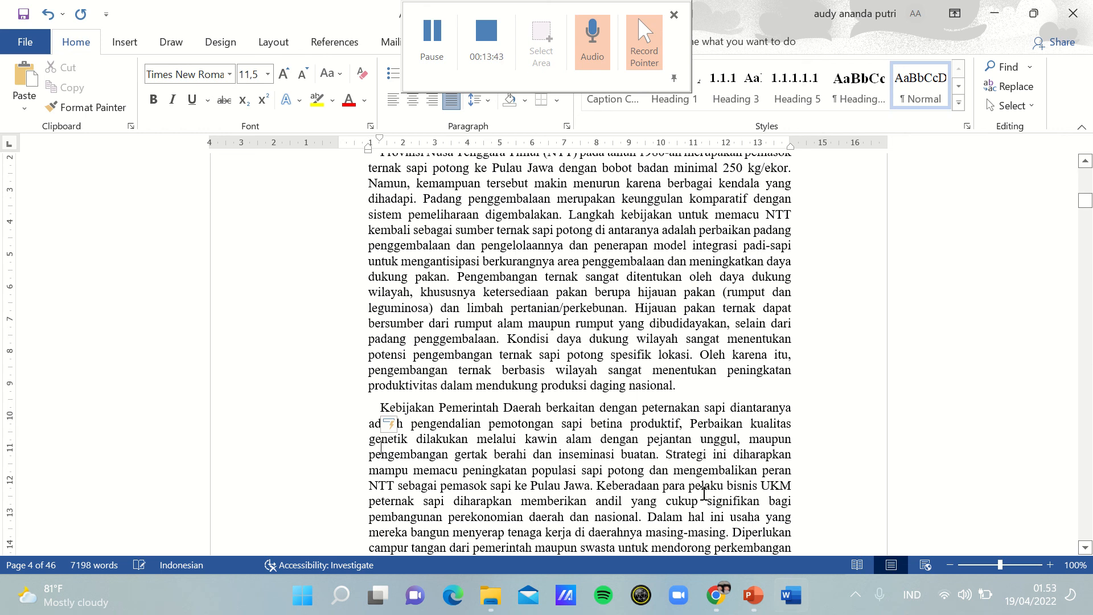
Step: Remove the extra spaces between words in "intensif dan" and in "Provinsi NTT sebagai daerah"
{"action": "scroll", "coordinate": [703, 493], "scroll_direction": "down", "scroll_amount": 4}
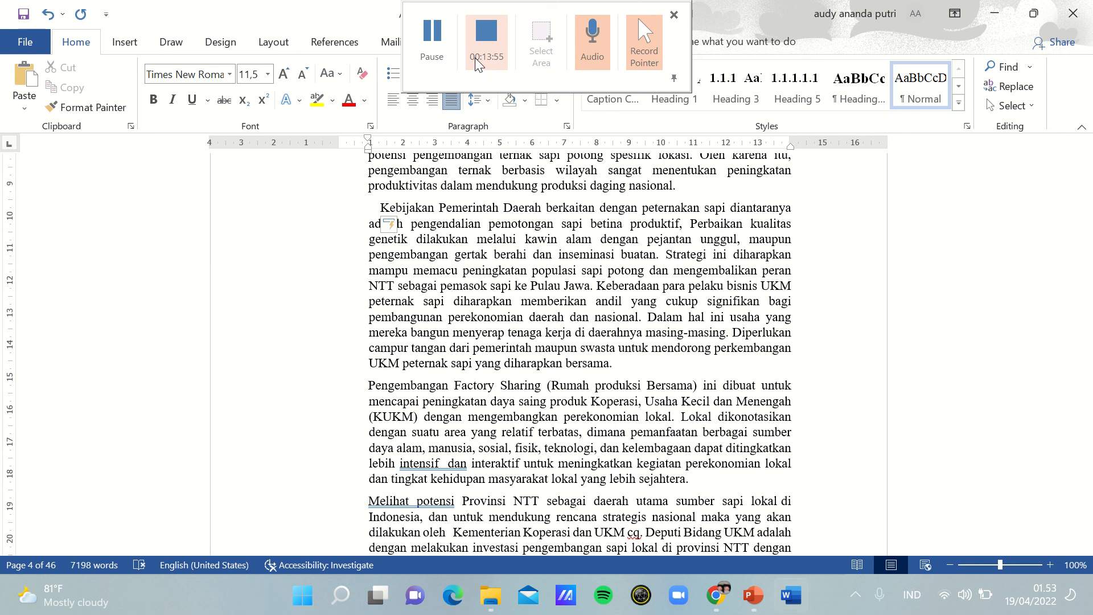
{"action": "left_click", "coordinate": [438, 53]}
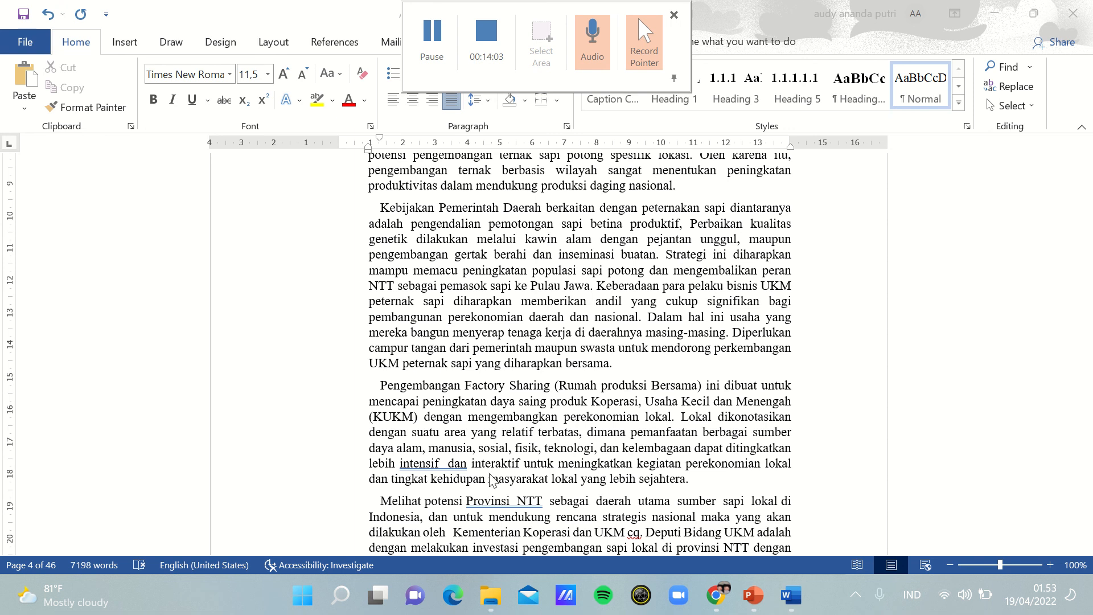
{"action": "left_click", "coordinate": [459, 466]}
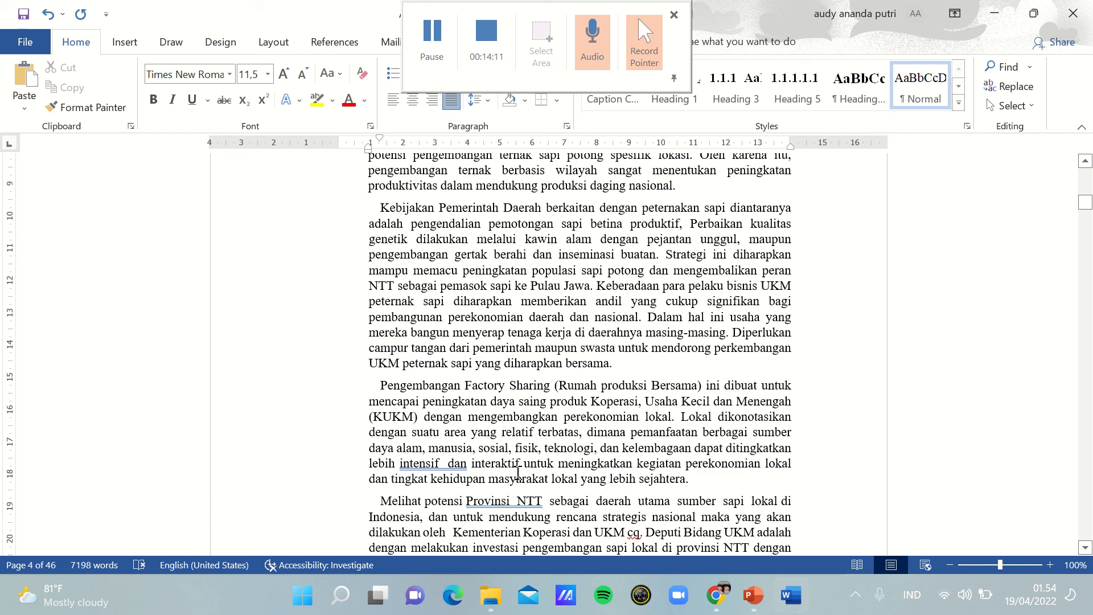
{"action": "key", "text": "BackSpace"}
{"action": "key", "text": "BackSpace"}
{"action": "key", "text": "BackSpace"}
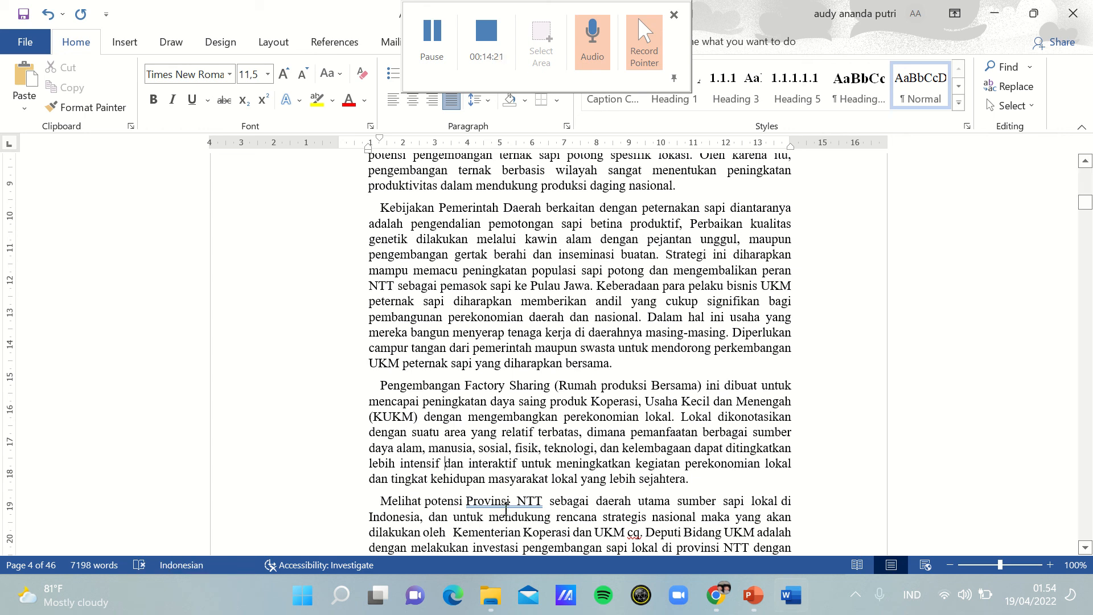
{"action": "key", "text": "BackSpace"}
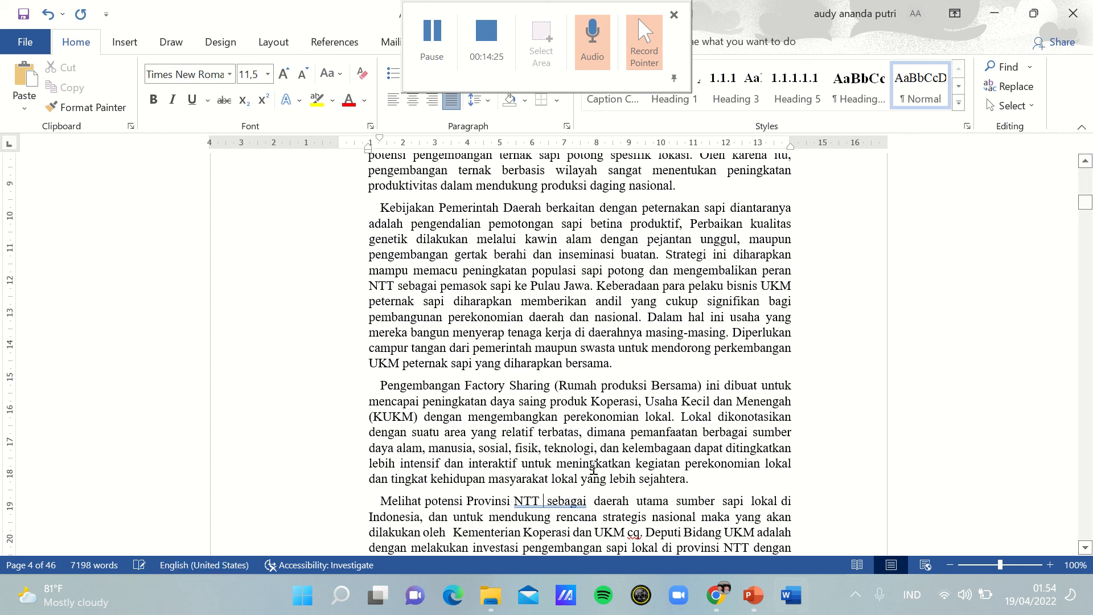
{"action": "key", "text": "BackSpace"}
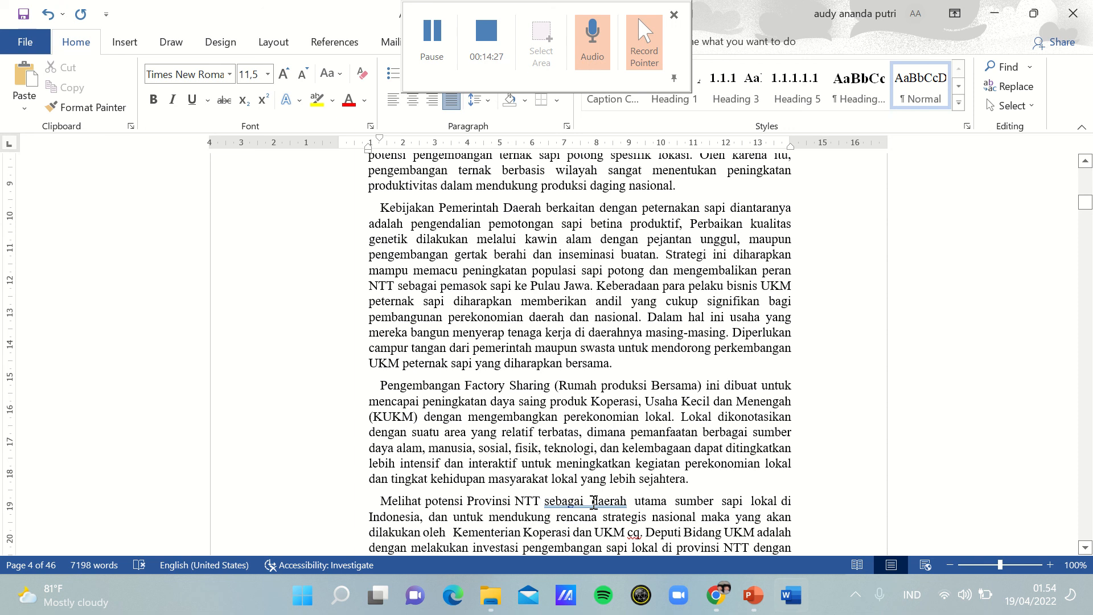
{"action": "key", "text": "BackSpace"}
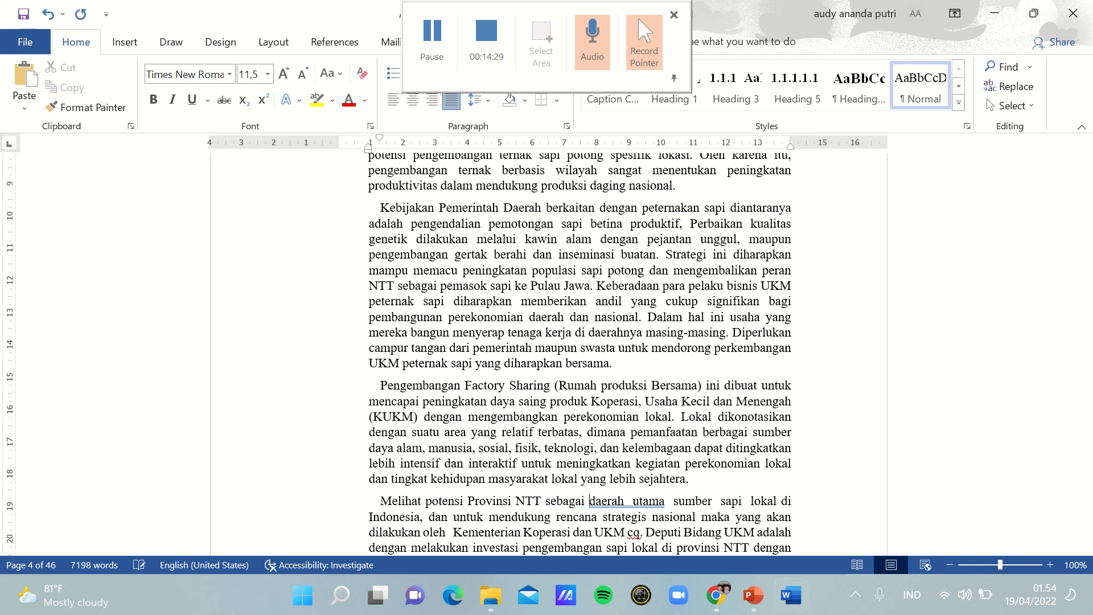
{"action": "left_click", "coordinate": [421, 51]}
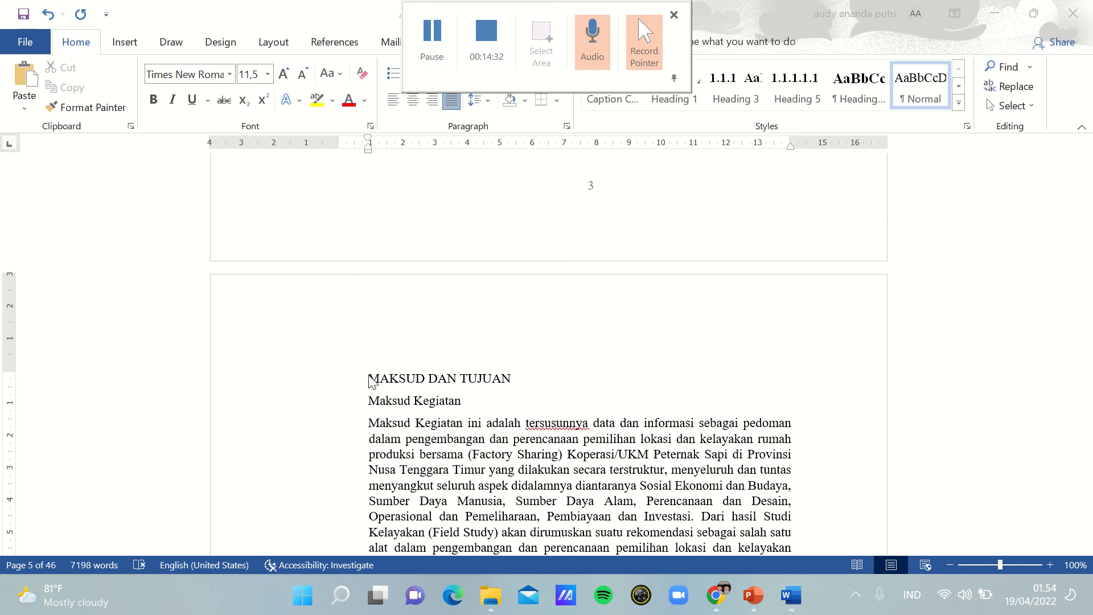
Step: Format the "MAKSUD DAN TUJUAN" and "Maksud Kegiatan" headings as 14 pt bold
{"action": "left_click_drag", "start_coordinate": [396, 385], "coordinate": [514, 402]}
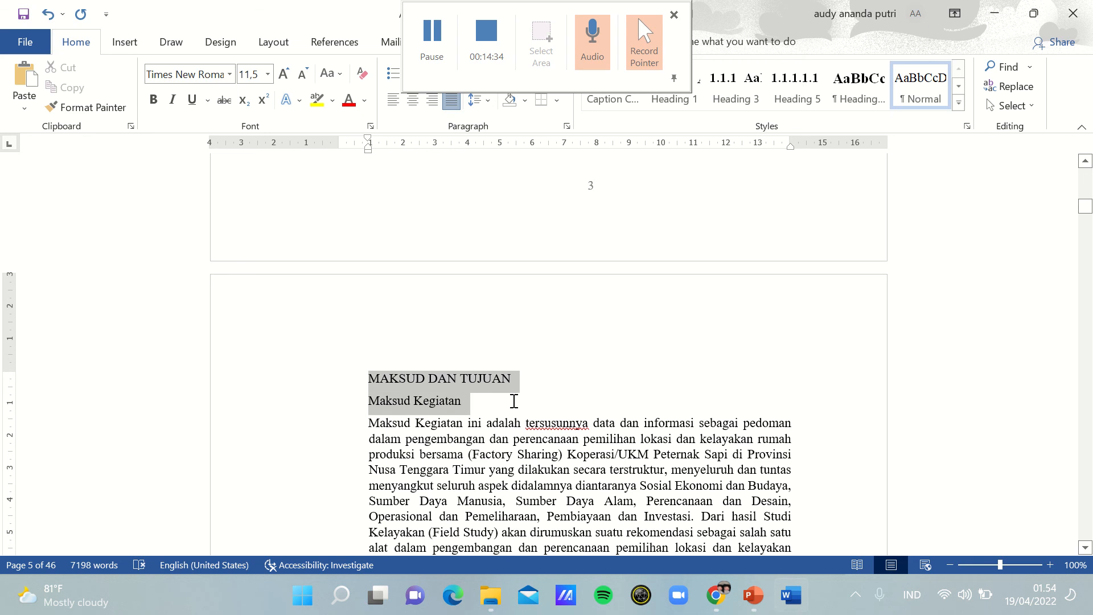
{"action": "left_click", "coordinate": [267, 74]}
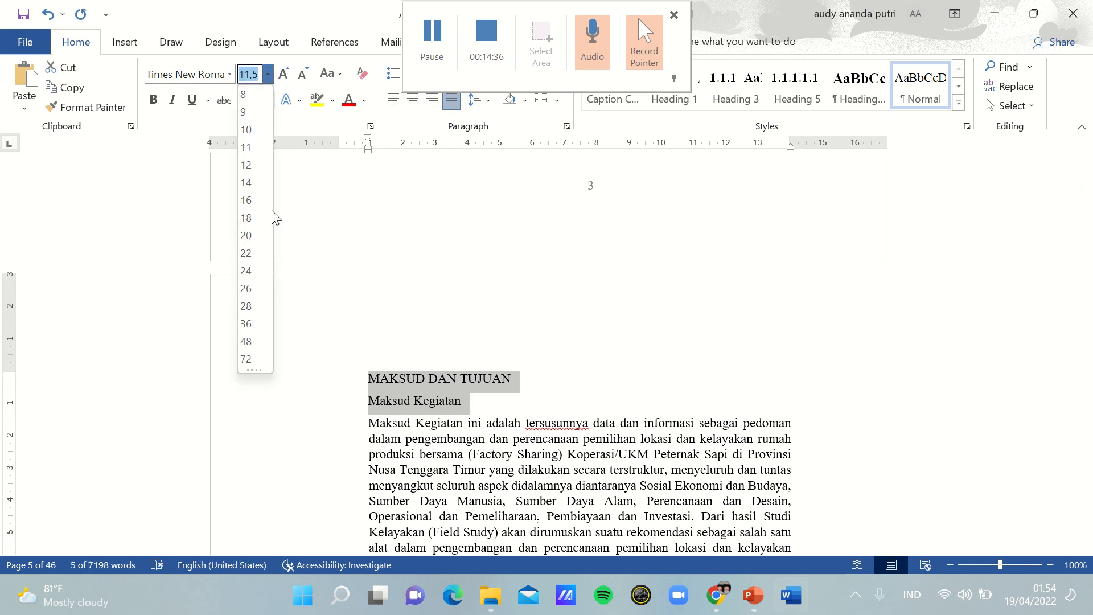
{"action": "left_click", "coordinate": [246, 182]}
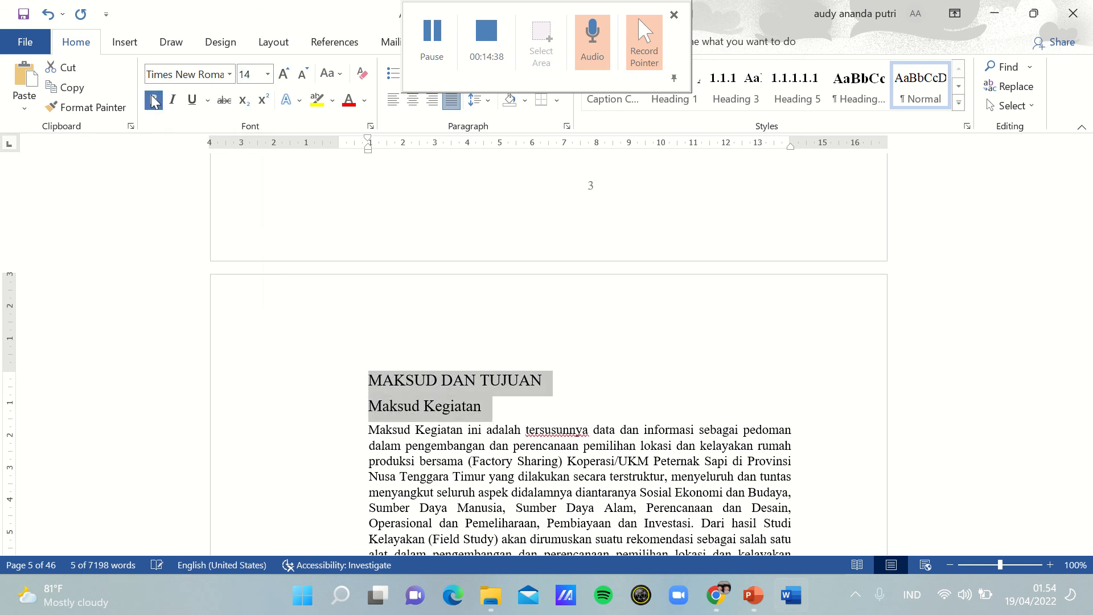
{"action": "left_click", "coordinate": [153, 100]}
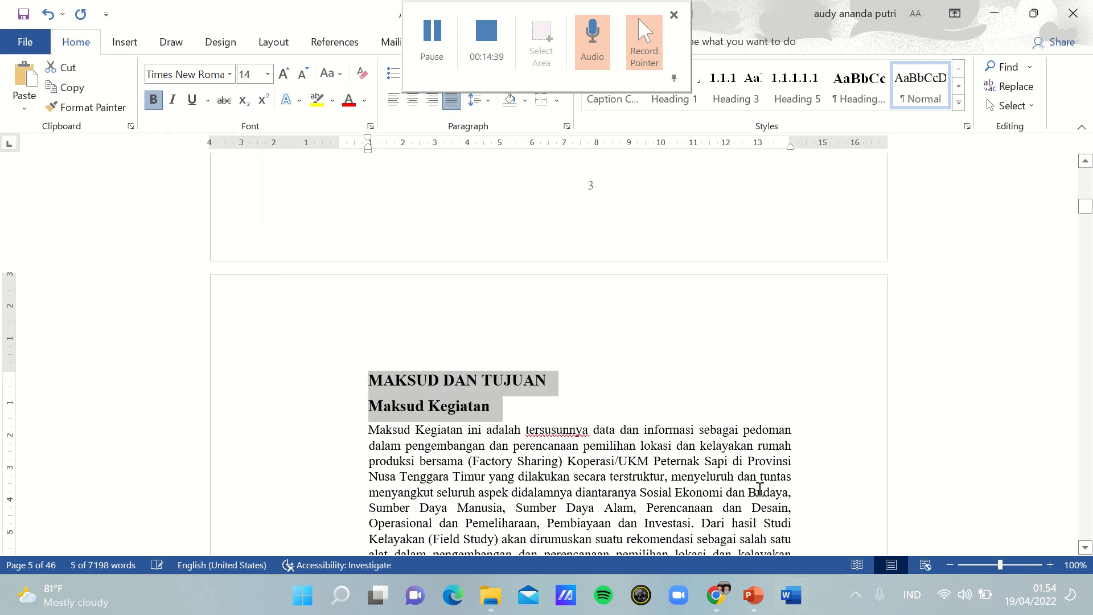
{"action": "left_click", "coordinate": [618, 383]}
Step: Add a first-line indent to the paragraph starting "Maksud Kegiatan ini adalah"
{"action": "left_click", "coordinate": [370, 435]}
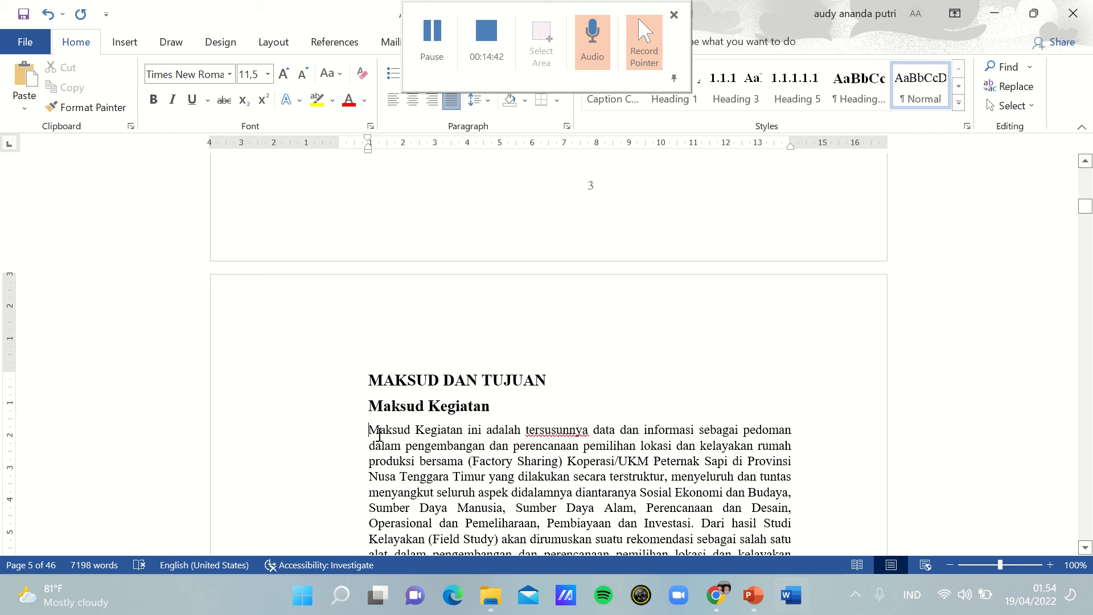
{"action": "key", "text": "Tab"}
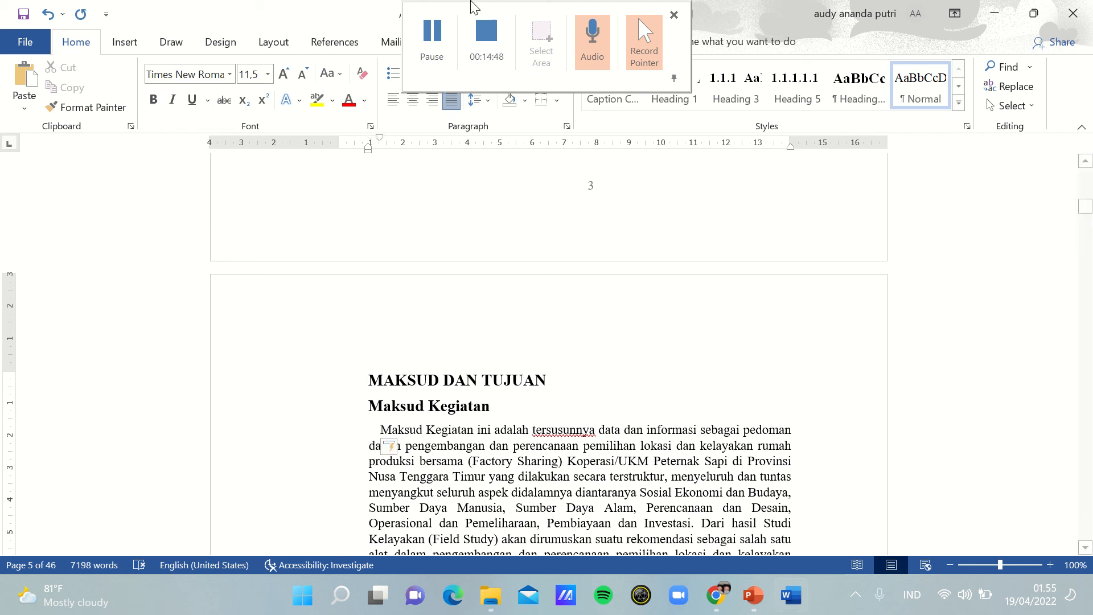
{"action": "left_click", "coordinate": [439, 36]}
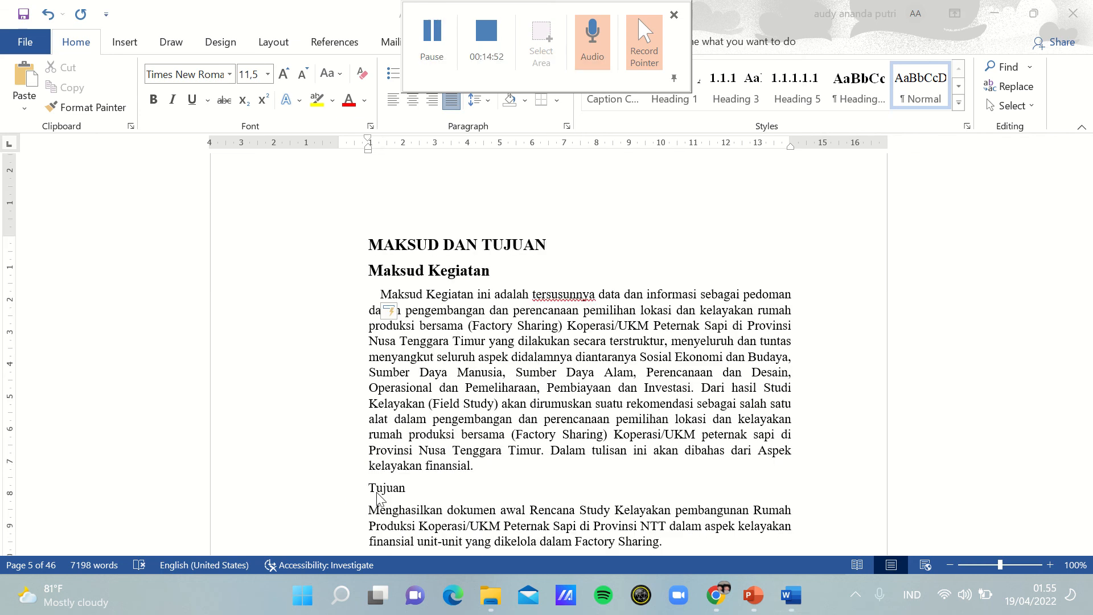
Step: Set the "Maksud Kegiatan" subheading's font size to 11 pt
{"action": "left_click", "coordinate": [378, 268]}
{"action": "triple_click", "coordinate": [474, 273]}
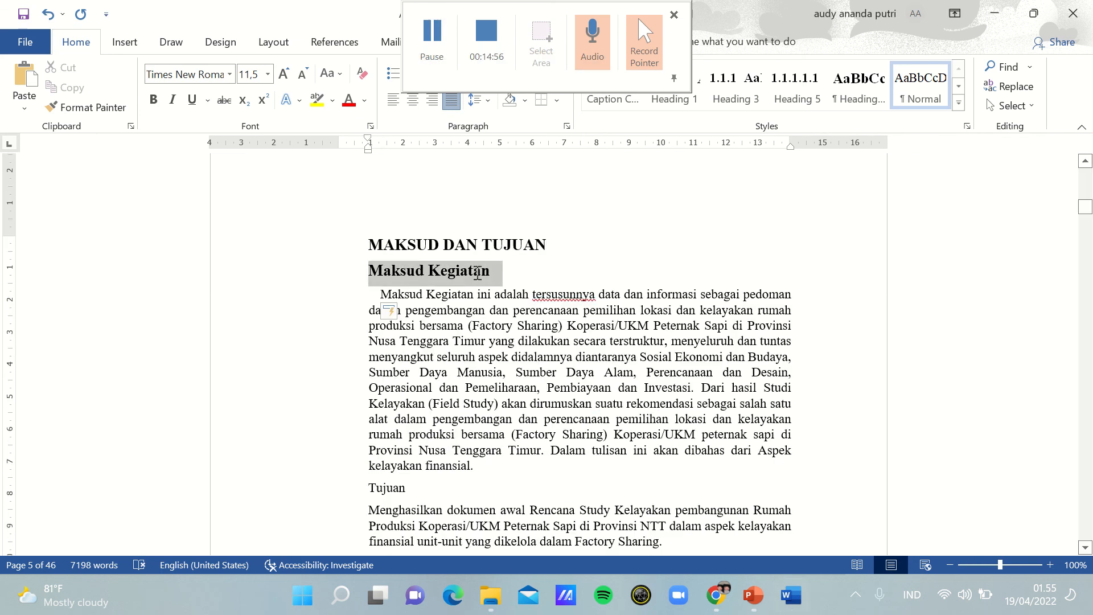
{"action": "left_click", "coordinate": [266, 75]}
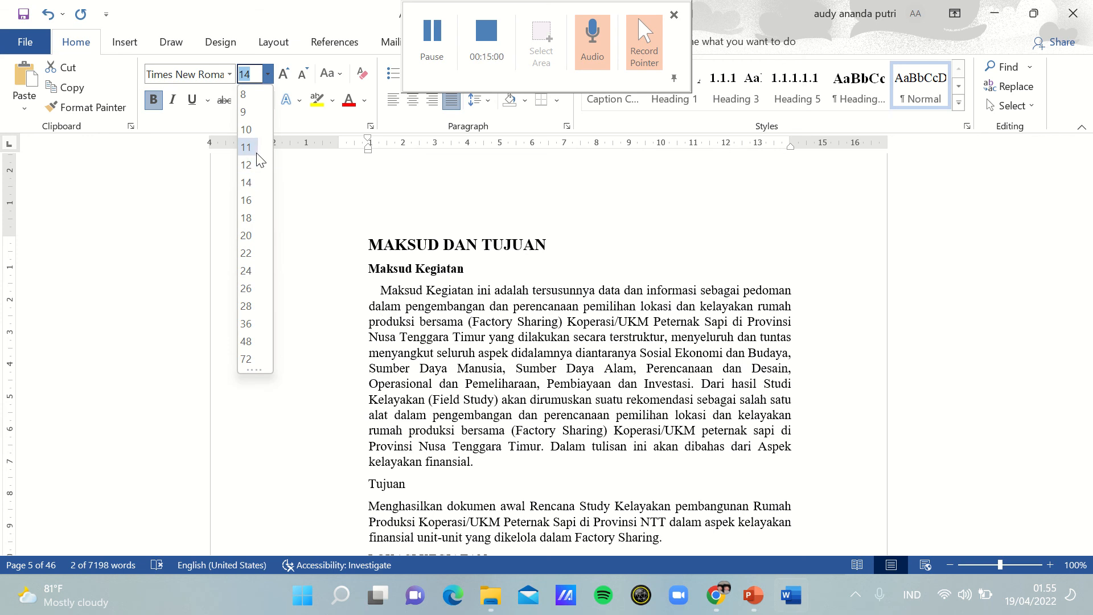
{"action": "left_click", "coordinate": [256, 151]}
Step: Format the "Tujuan" subheading as 11 pt bold and add a first-line indent to the paragraph beneath it
{"action": "left_click_drag", "start_coordinate": [360, 485], "coordinate": [430, 483]}
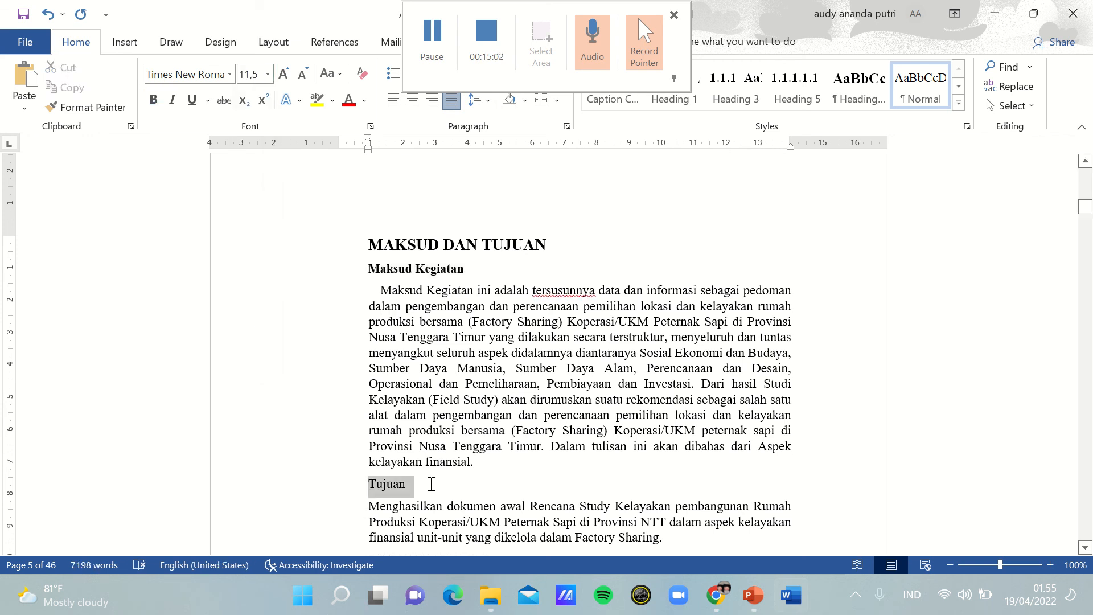
{"action": "left_click", "coordinate": [267, 74]}
{"action": "left_click", "coordinate": [257, 151]}
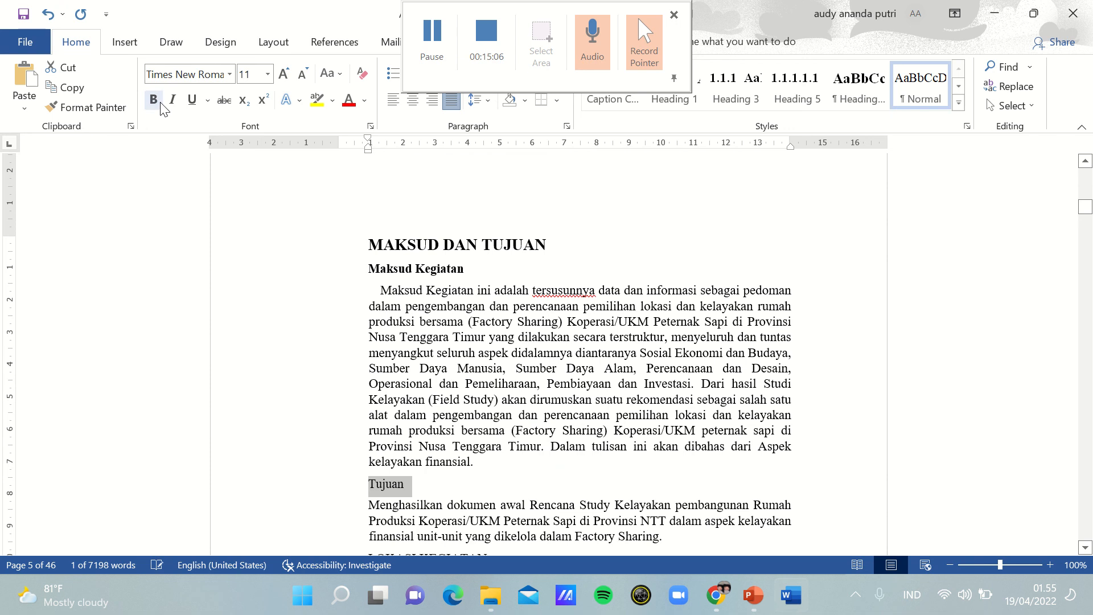
{"action": "left_click", "coordinate": [153, 100]}
{"action": "left_click", "coordinate": [472, 493]}
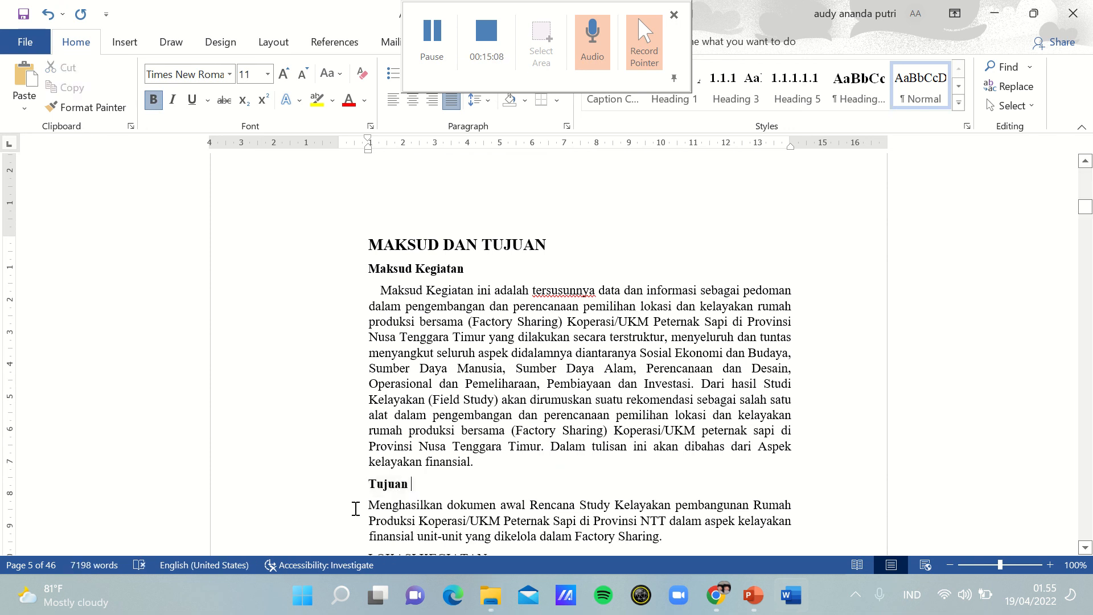
{"action": "left_click", "coordinate": [361, 509]}
{"action": "key", "text": "Tab"}
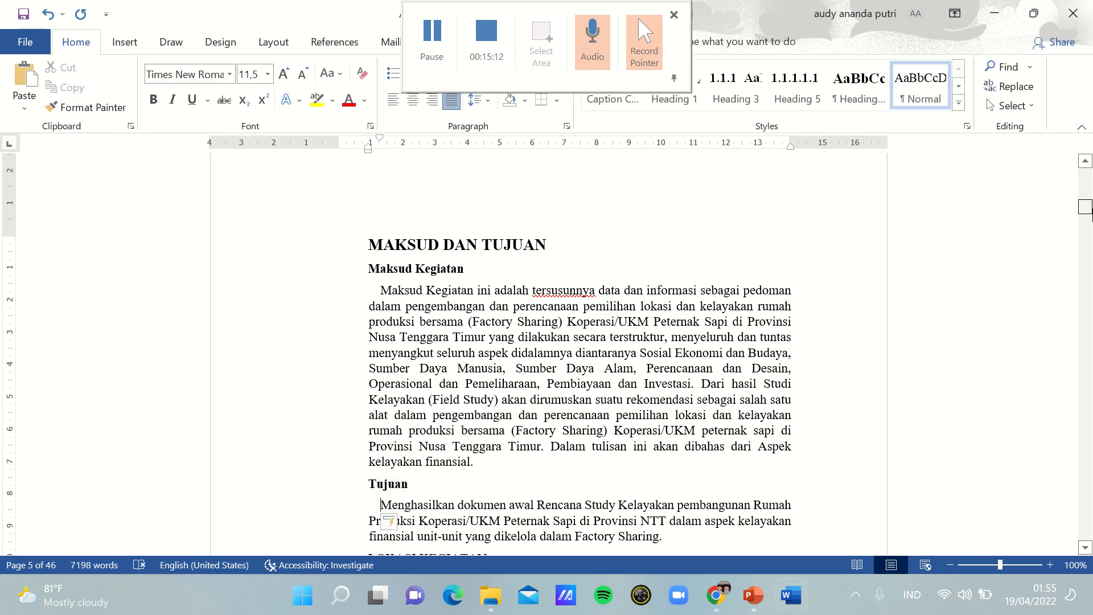
Step: Format the "LOKASI KEGIATAN" heading as 11 pt bold and add a first-line indent to the paragraph beneath it
{"action": "left_click_drag", "start_coordinate": [1090, 213], "coordinate": [1091, 215]}
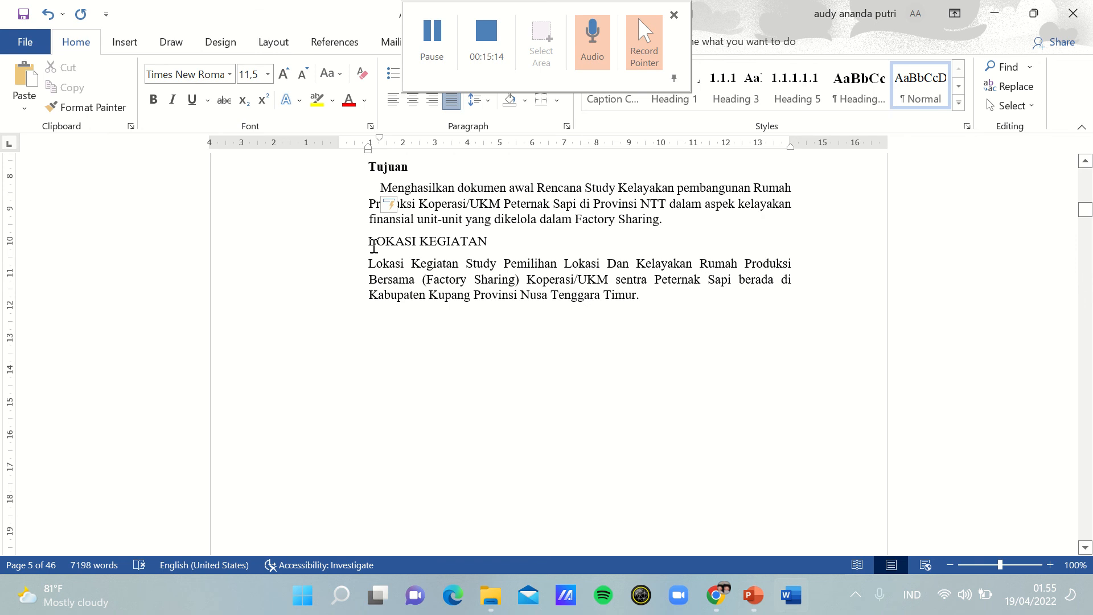
{"action": "left_click_drag", "start_coordinate": [370, 241], "coordinate": [532, 236]}
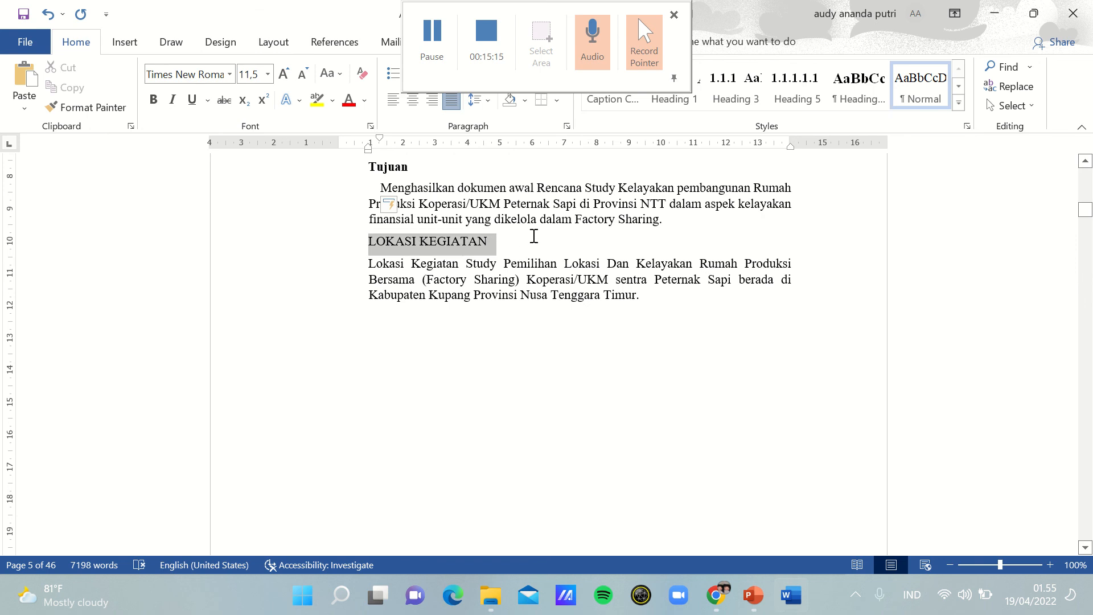
{"action": "left_click", "coordinate": [268, 74]}
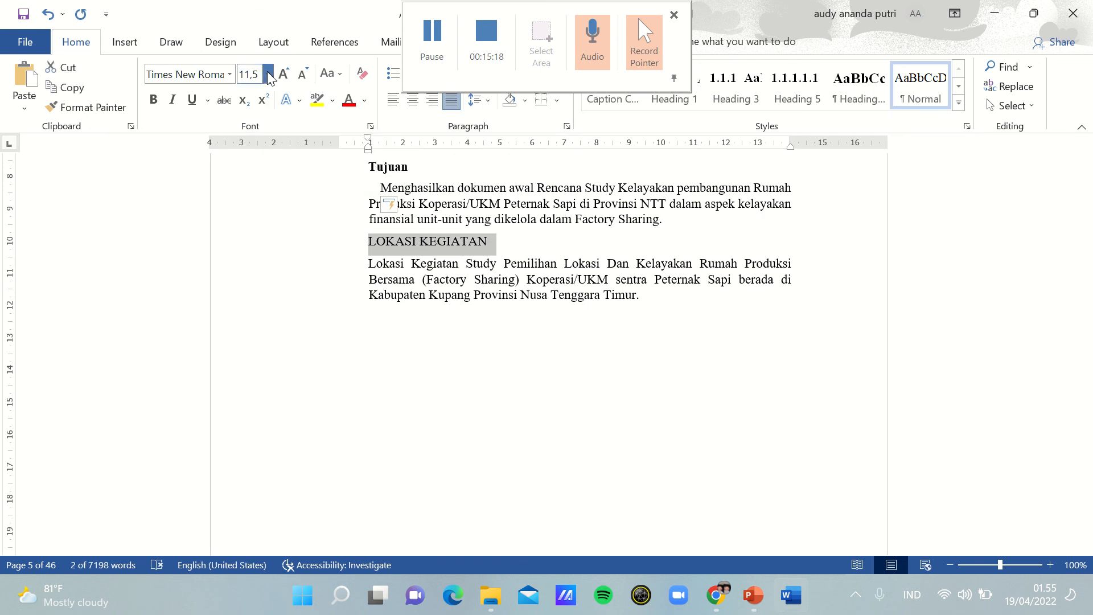
{"action": "left_click", "coordinate": [256, 163]}
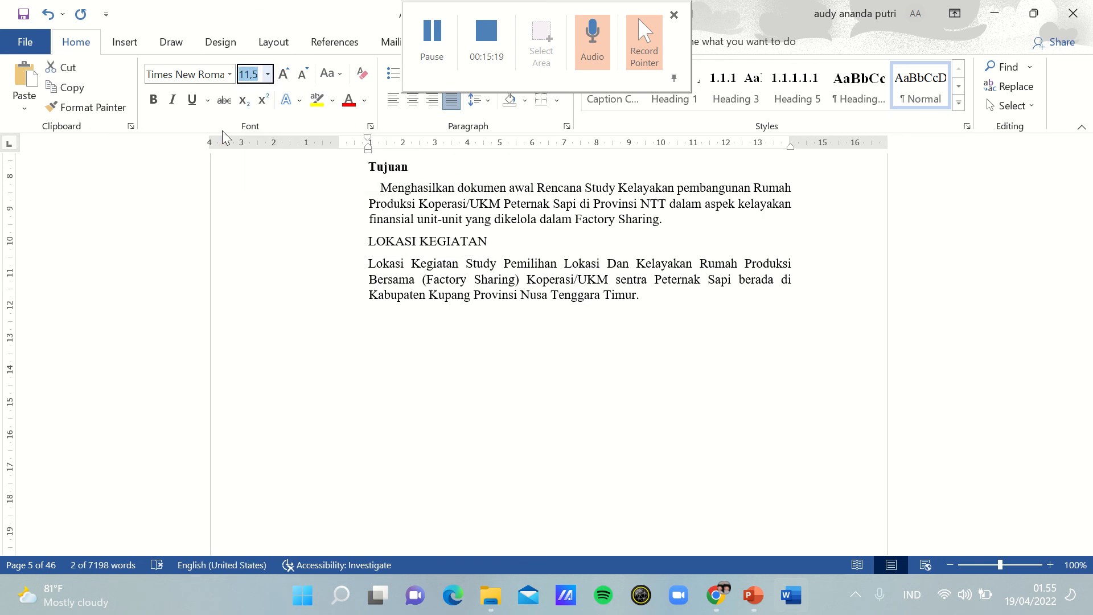
{"action": "left_click", "coordinate": [154, 99]}
{"action": "left_click", "coordinate": [364, 259]}
{"action": "key", "text": "Tab"}
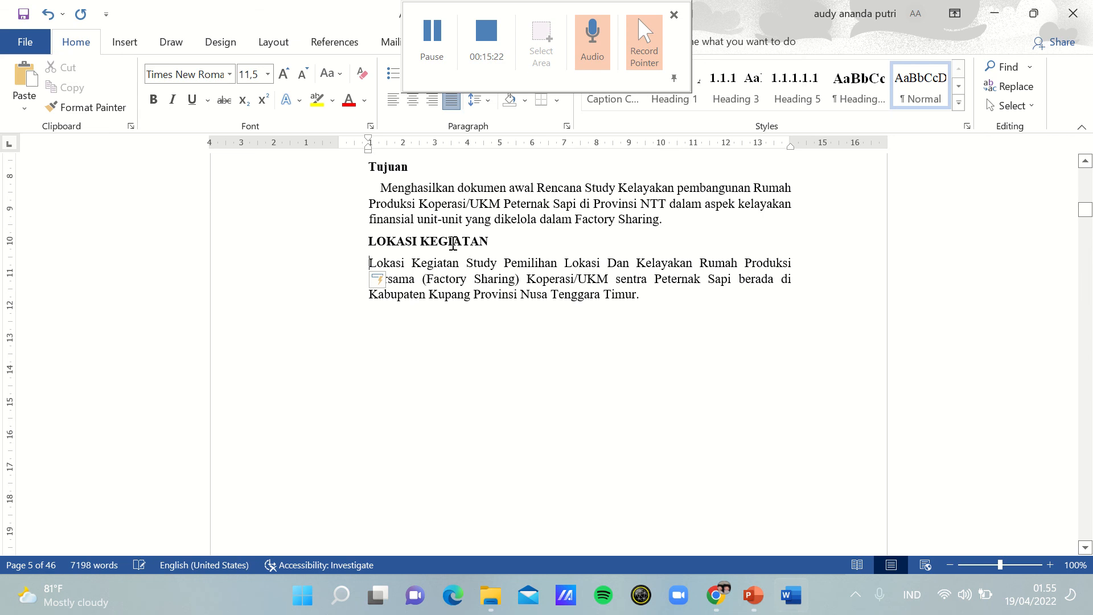
Step: Format the "RANTAI TATA NIAGA KOMODITAS SAPI" heading as 14 pt bold
{"action": "scroll", "coordinate": [452, 291], "scroll_direction": "down", "scroll_amount": 10}
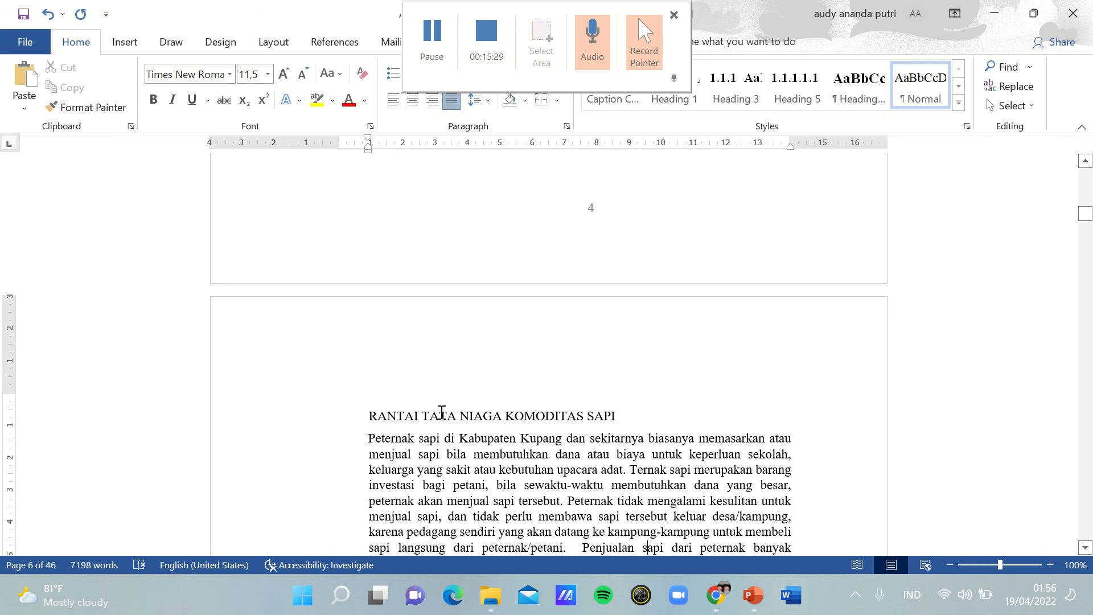
{"action": "left_click", "coordinate": [356, 417]}
{"action": "left_click", "coordinate": [667, 410], "text": "shift"}
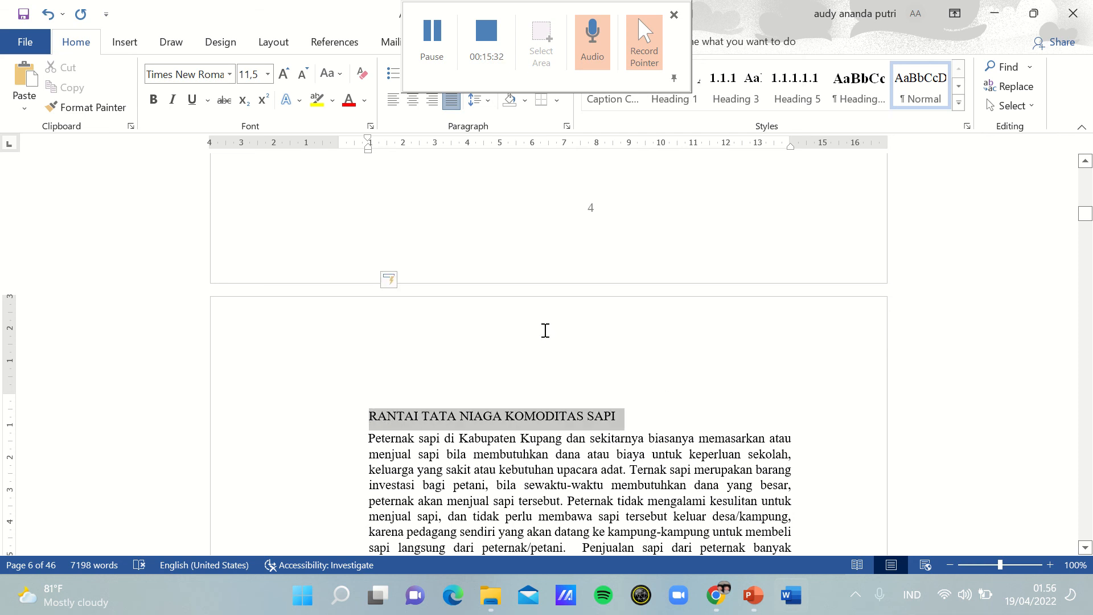
{"action": "left_click", "coordinate": [268, 74]}
{"action": "left_click", "coordinate": [254, 181]}
{"action": "key", "text": "ctrl+b"}
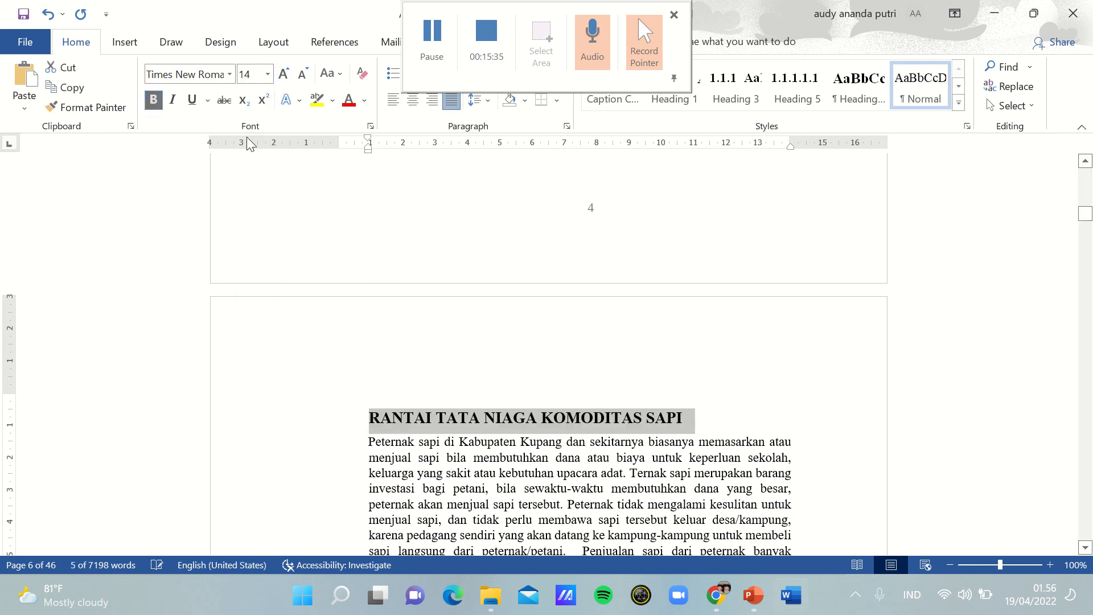
Step: Add a first-line indent to the paragraph starting "Peternak sapi di Kabupaten Kupang"
{"action": "left_click", "coordinate": [616, 458]}
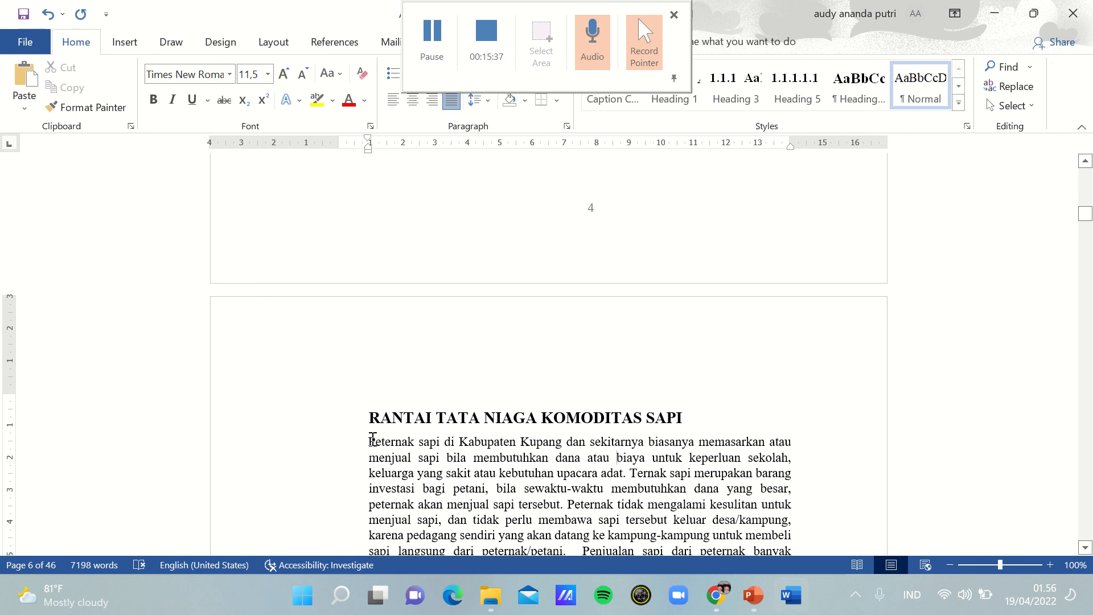
{"action": "key", "text": "Tab"}
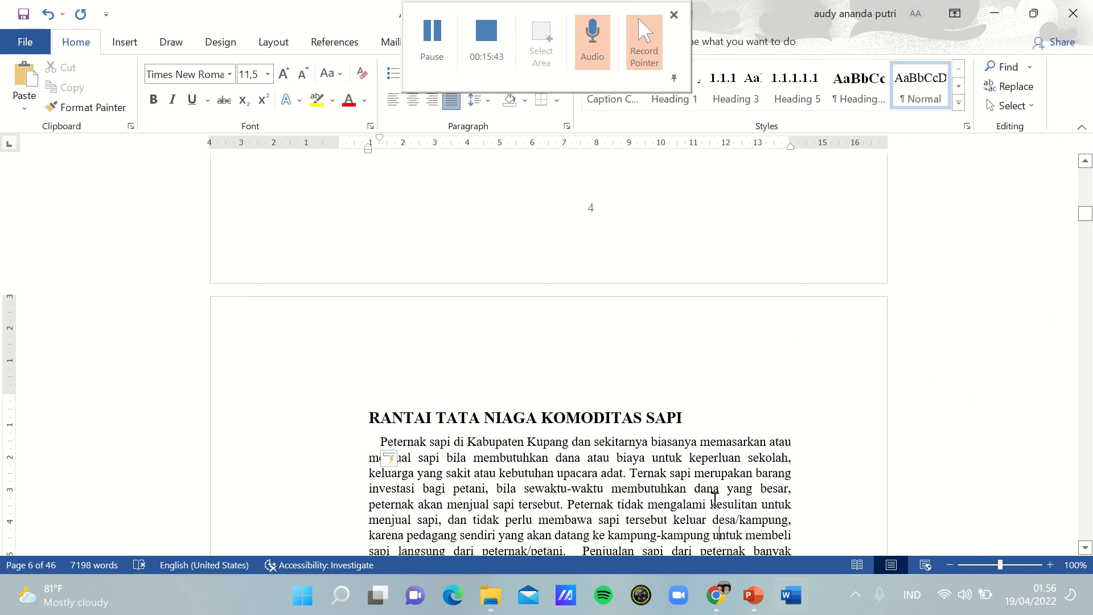
{"action": "scroll", "coordinate": [714, 499], "scroll_direction": "down", "scroll_amount": 10}
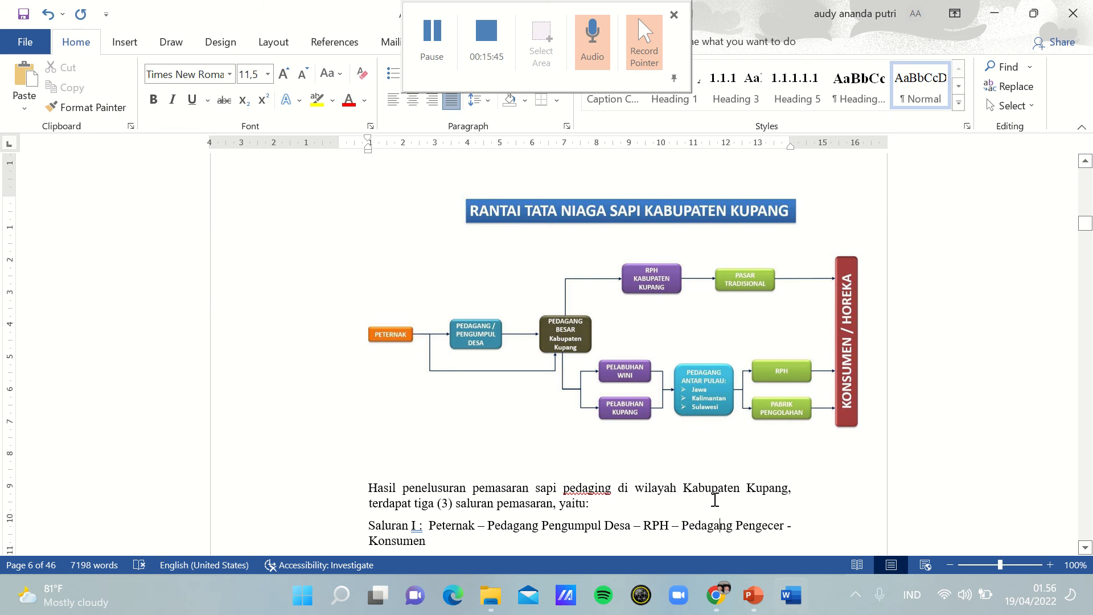
{"action": "scroll", "coordinate": [714, 499], "scroll_direction": "up", "scroll_amount": 10}
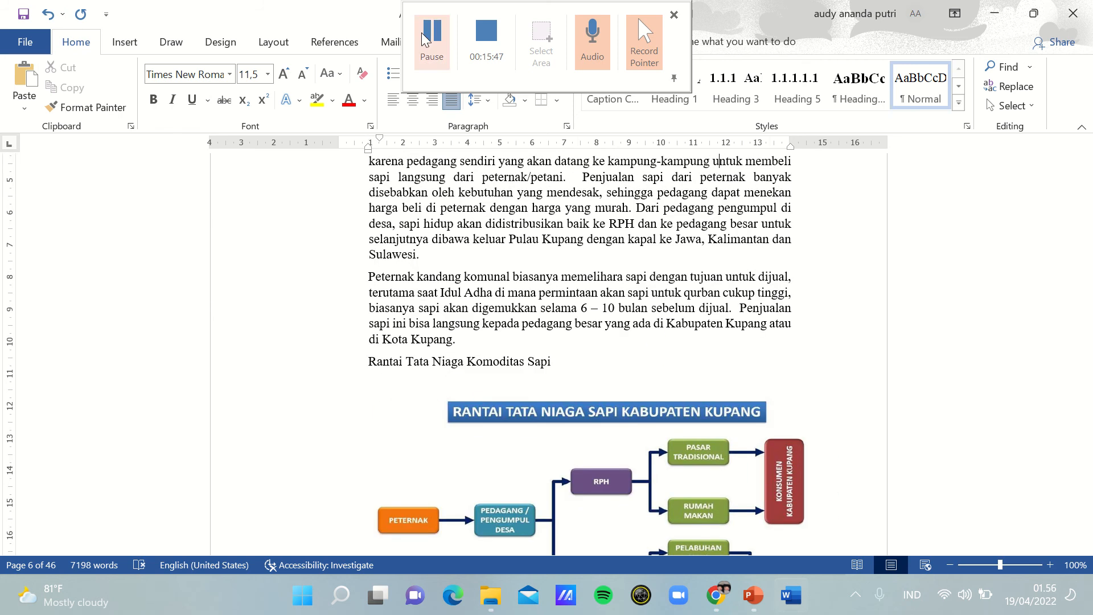
{"action": "left_click", "coordinate": [432, 35]}
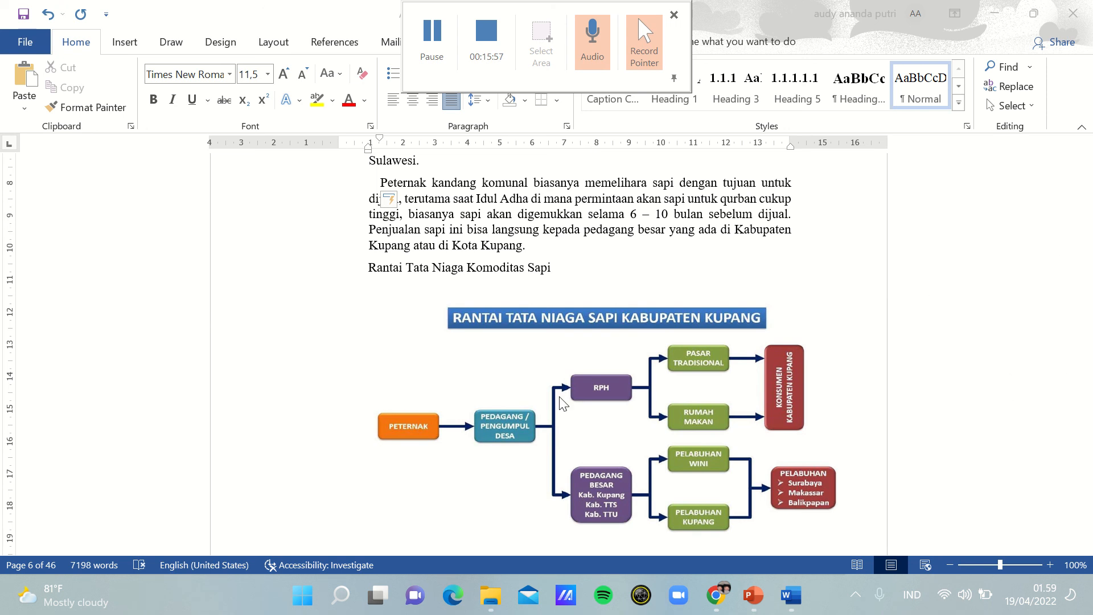
Step: Examine the Rantai Tata Niaga diagrams and the Saluran I to III marketing channel paragraphs that follow them
{"action": "left_click", "coordinate": [545, 288]}
{"action": "key", "text": "Down"}
{"action": "key", "text": "Down"}
{"action": "key", "text": "Down"}
{"action": "key", "text": "Down"}
{"action": "key", "text": "Down"}
{"action": "key", "text": "Down"}
{"action": "key", "text": "Down"}
{"action": "key", "text": "Down"}
{"action": "key", "text": "Down"}
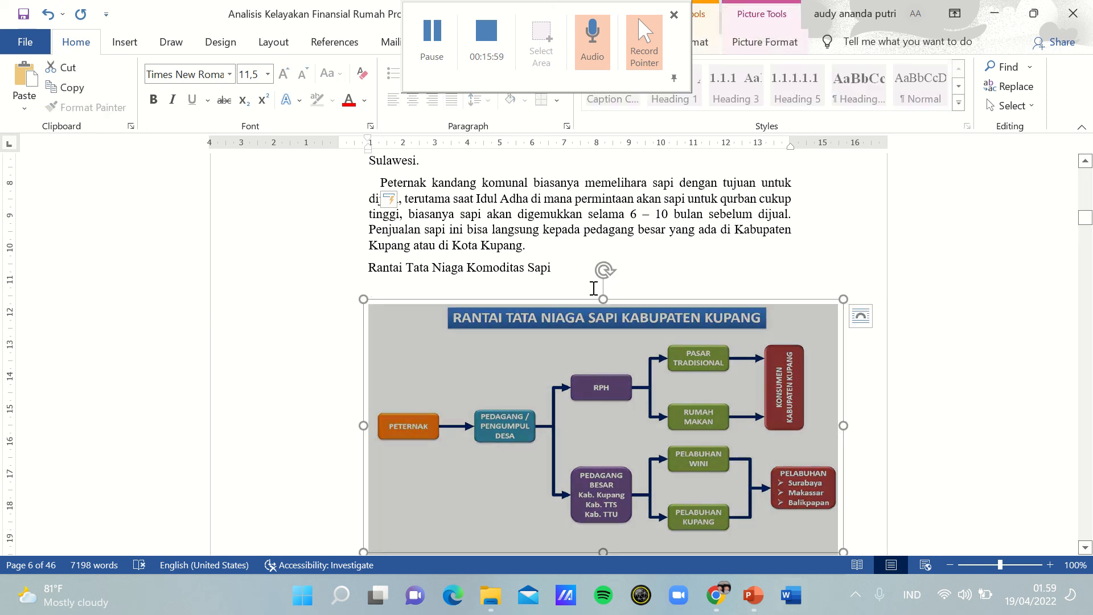
{"action": "key", "text": "Down"}
{"action": "key", "text": "Down"}
{"action": "key", "text": "Down"}
{"action": "key", "text": "Down"}
{"action": "key", "text": "Down"}
{"action": "key", "text": "Down"}
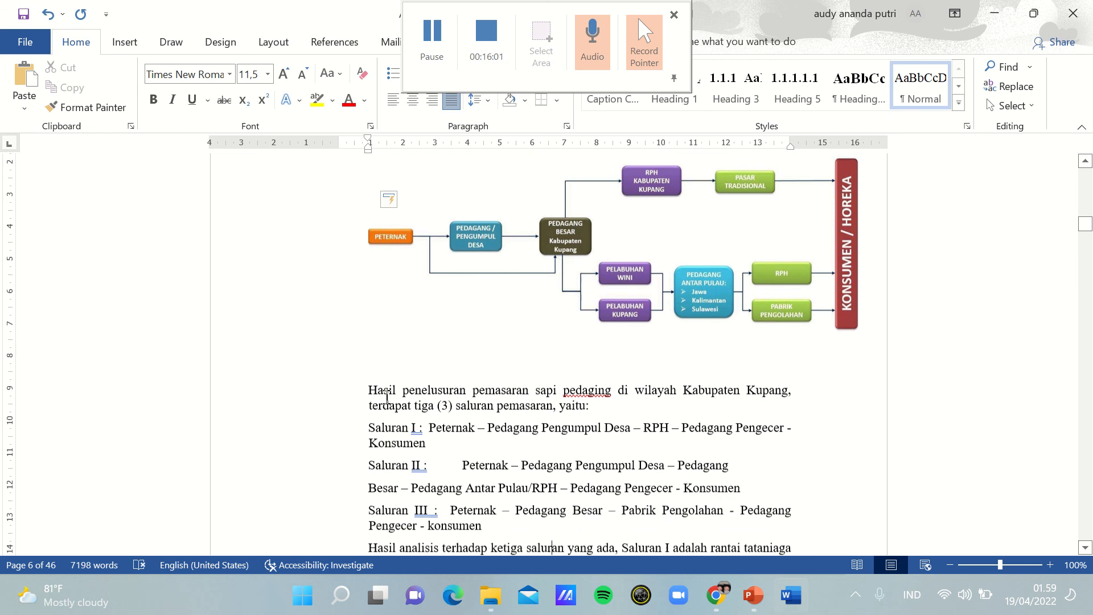
{"action": "key", "text": "Down"}
{"action": "key", "text": "Down"}
{"action": "key", "text": "Down"}
{"action": "key", "text": "Down"}
{"action": "key", "text": "Down"}
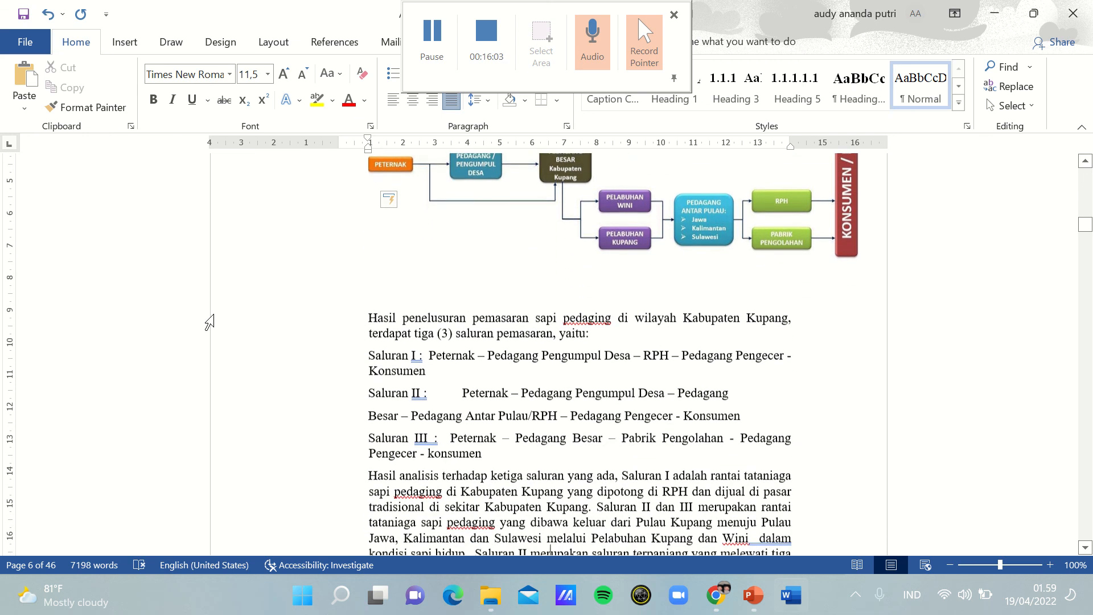
{"action": "key", "text": "Down"}
{"action": "key", "text": "Down"}
{"action": "key", "text": "Down"}
{"action": "key", "text": "Down"}
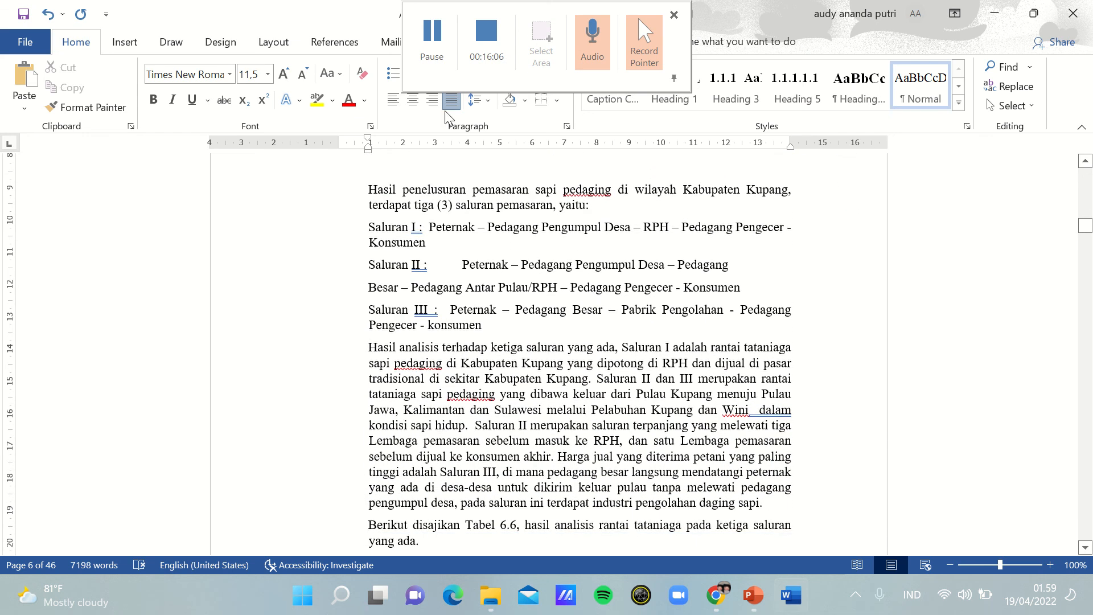
{"action": "left_click", "coordinate": [426, 33]}
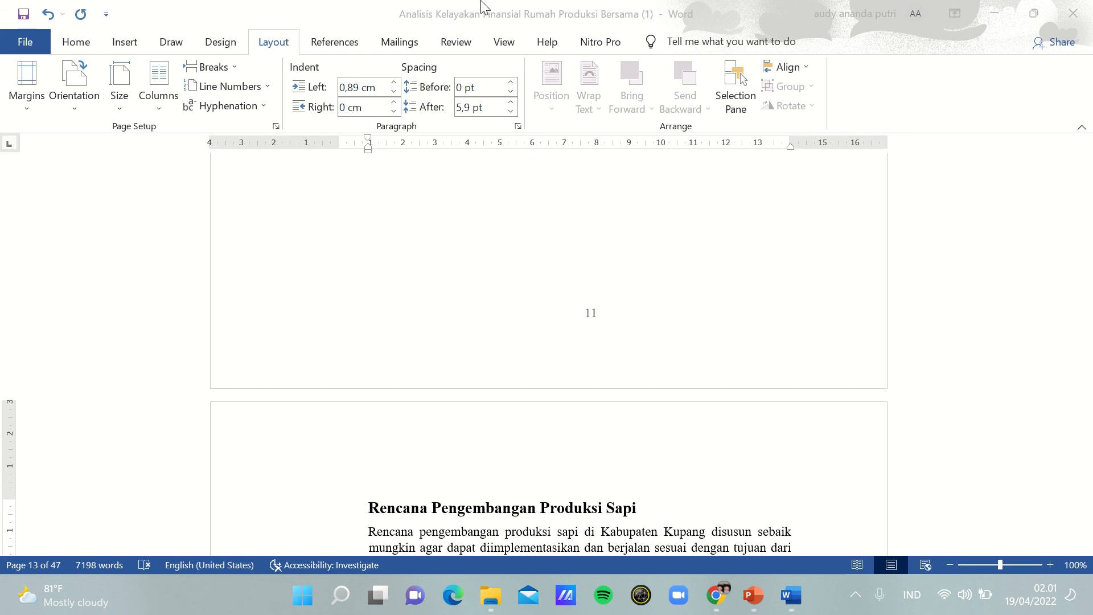